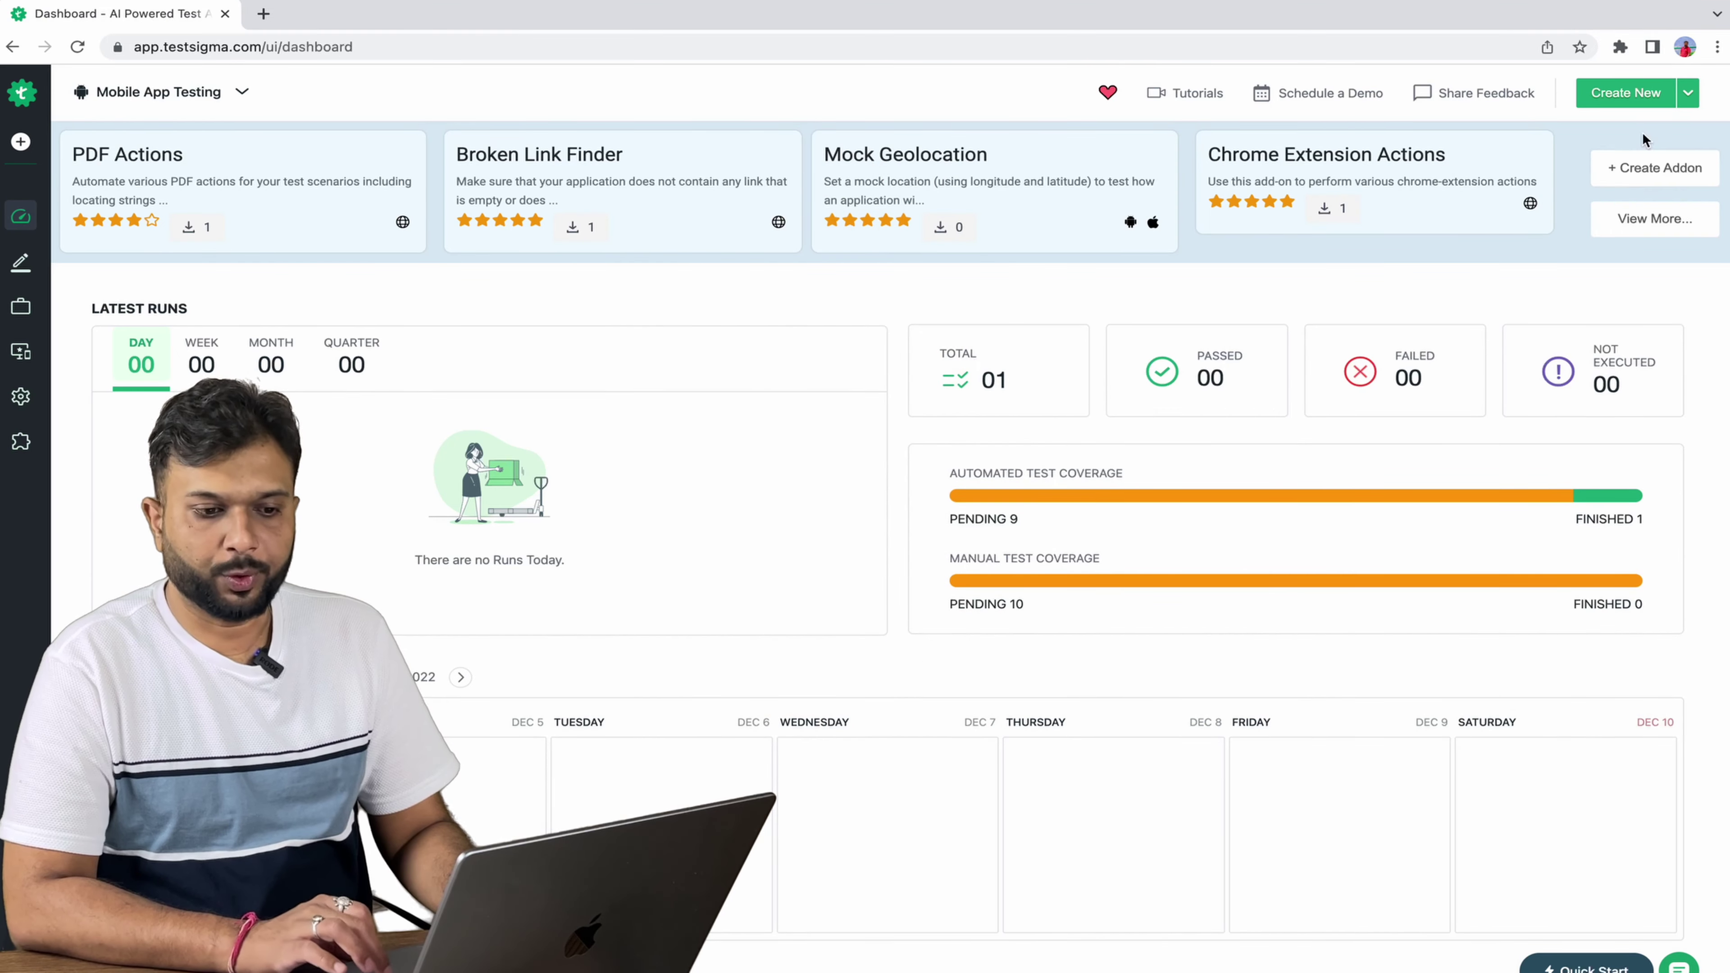
# Step: Start a new project and name it "Mobile App Testing- Android"
pyautogui.click(1687, 98)
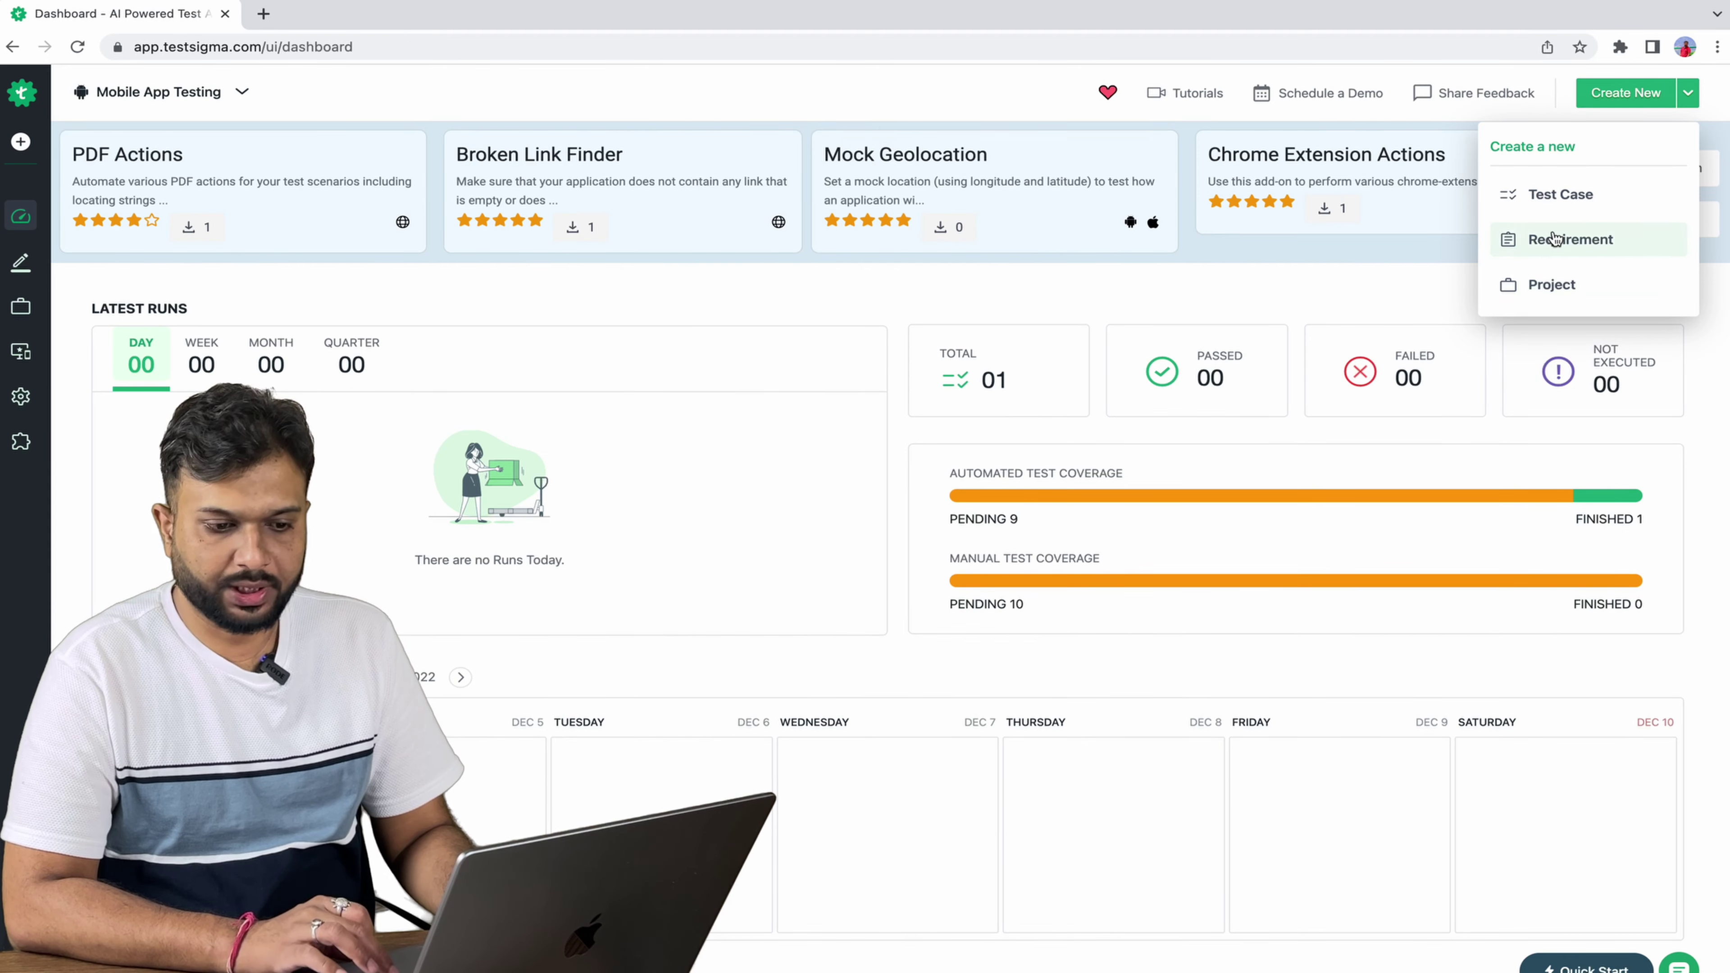
pyautogui.click(1563, 290)
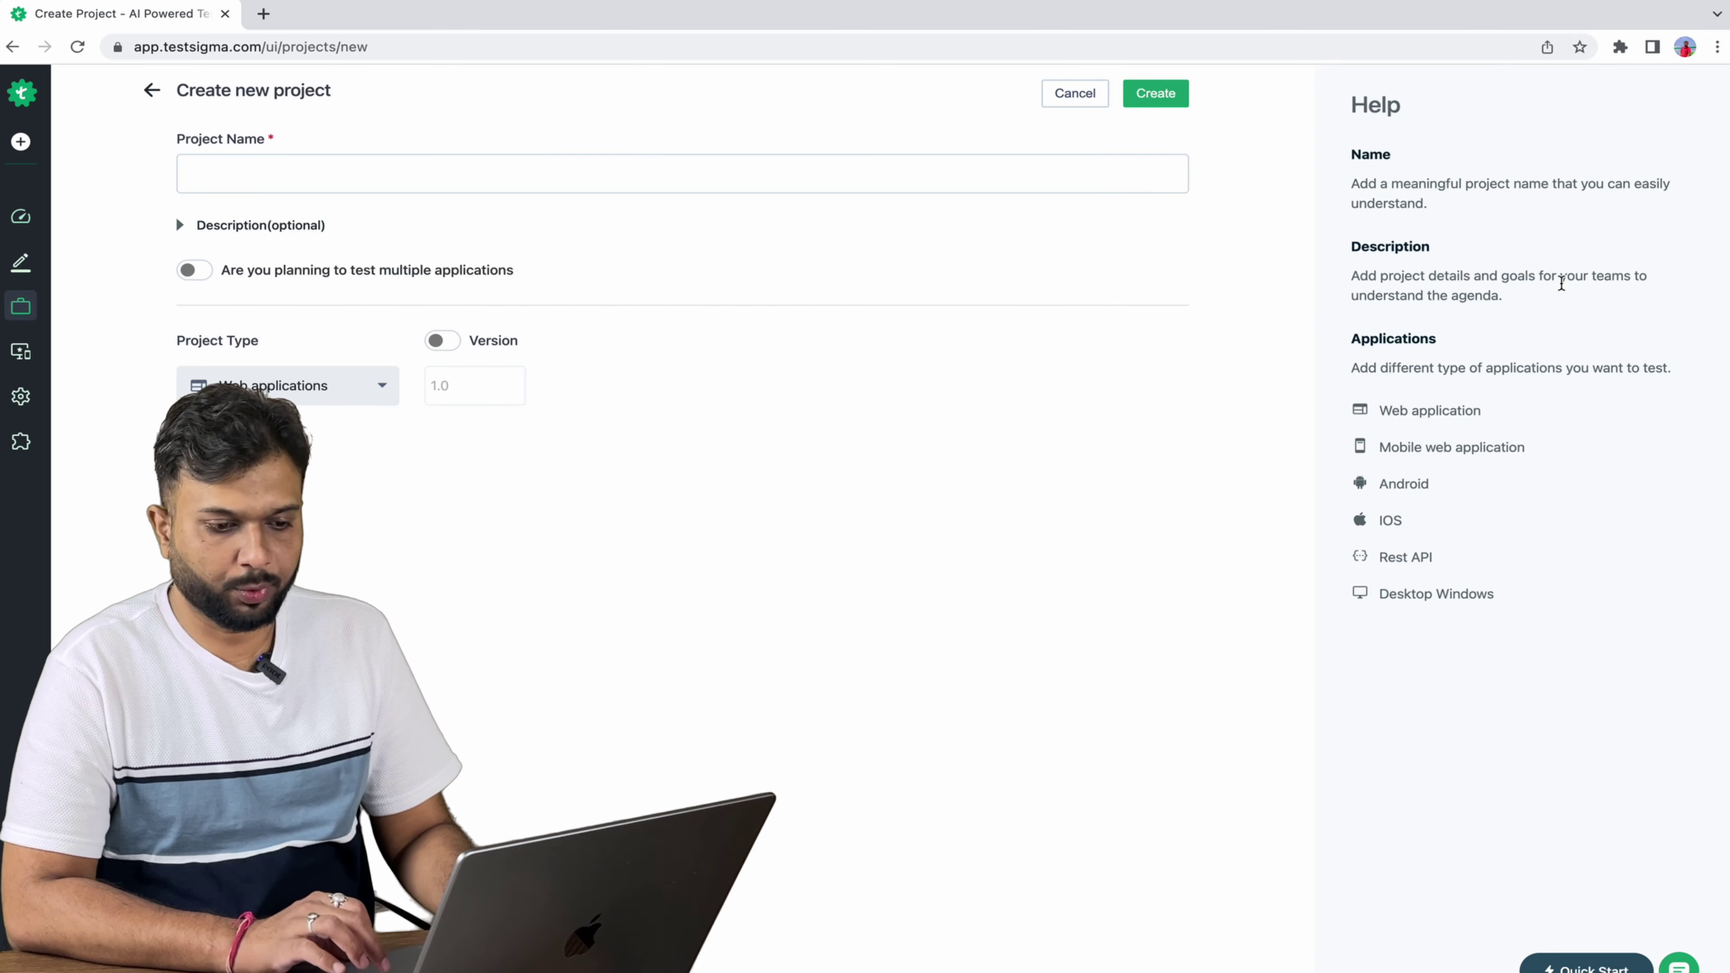
pyautogui.click(353, 170)
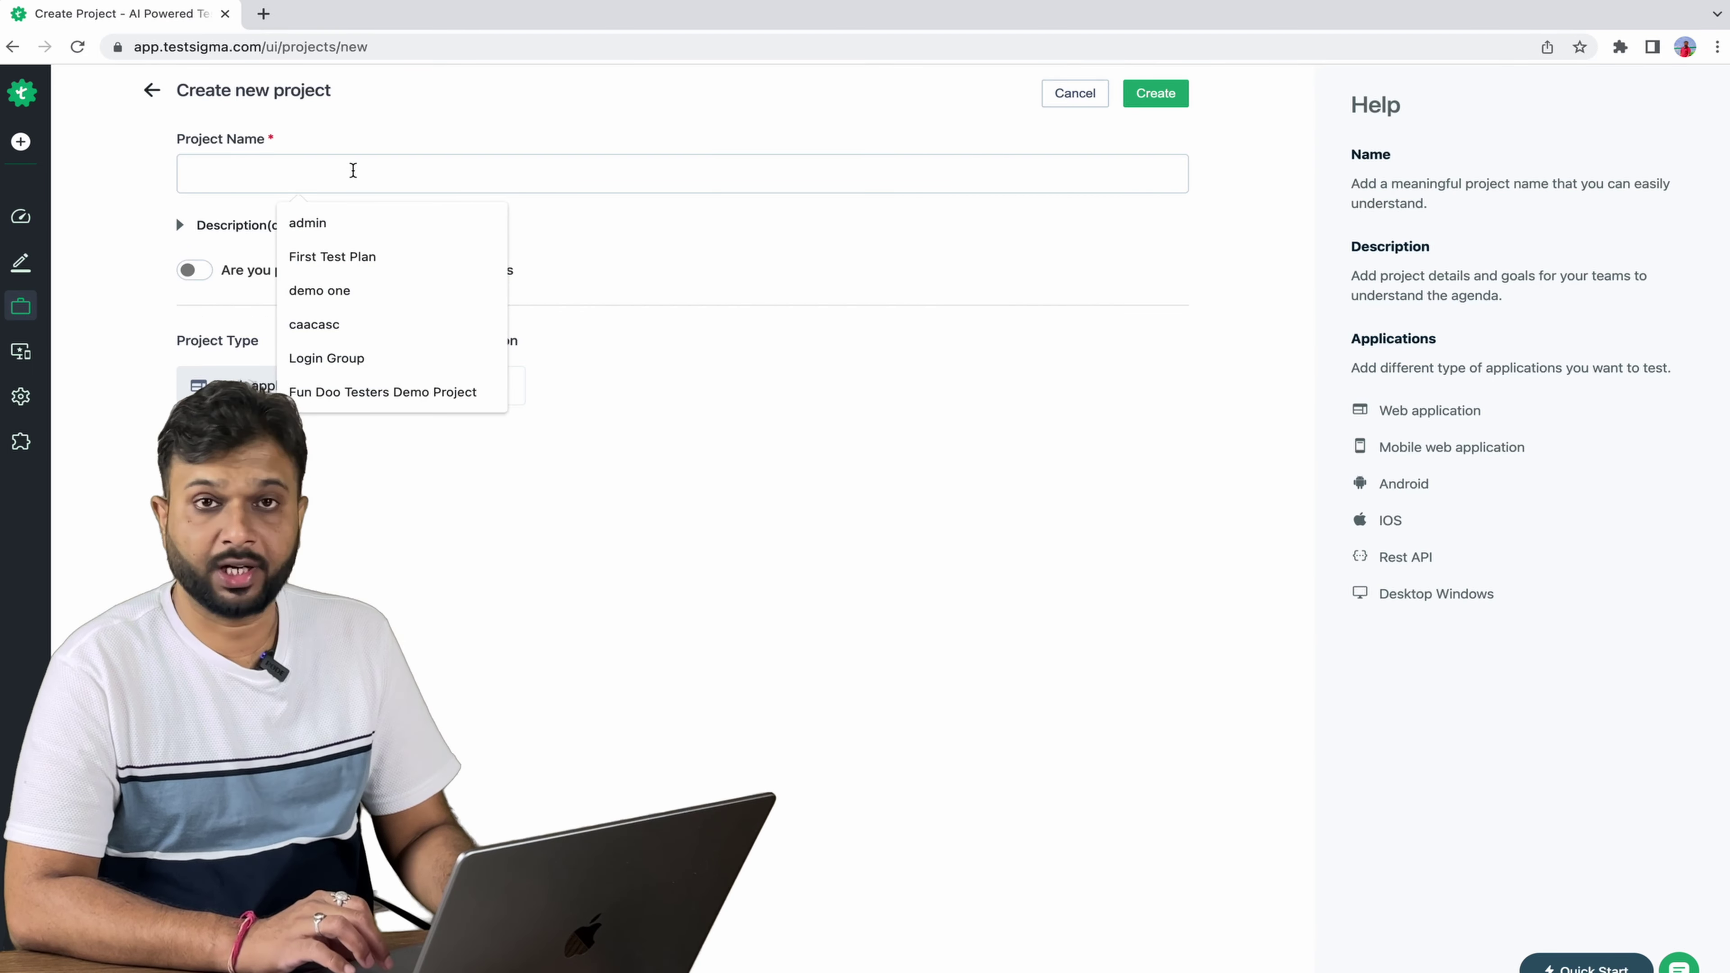
pyautogui.write('Mobile ')
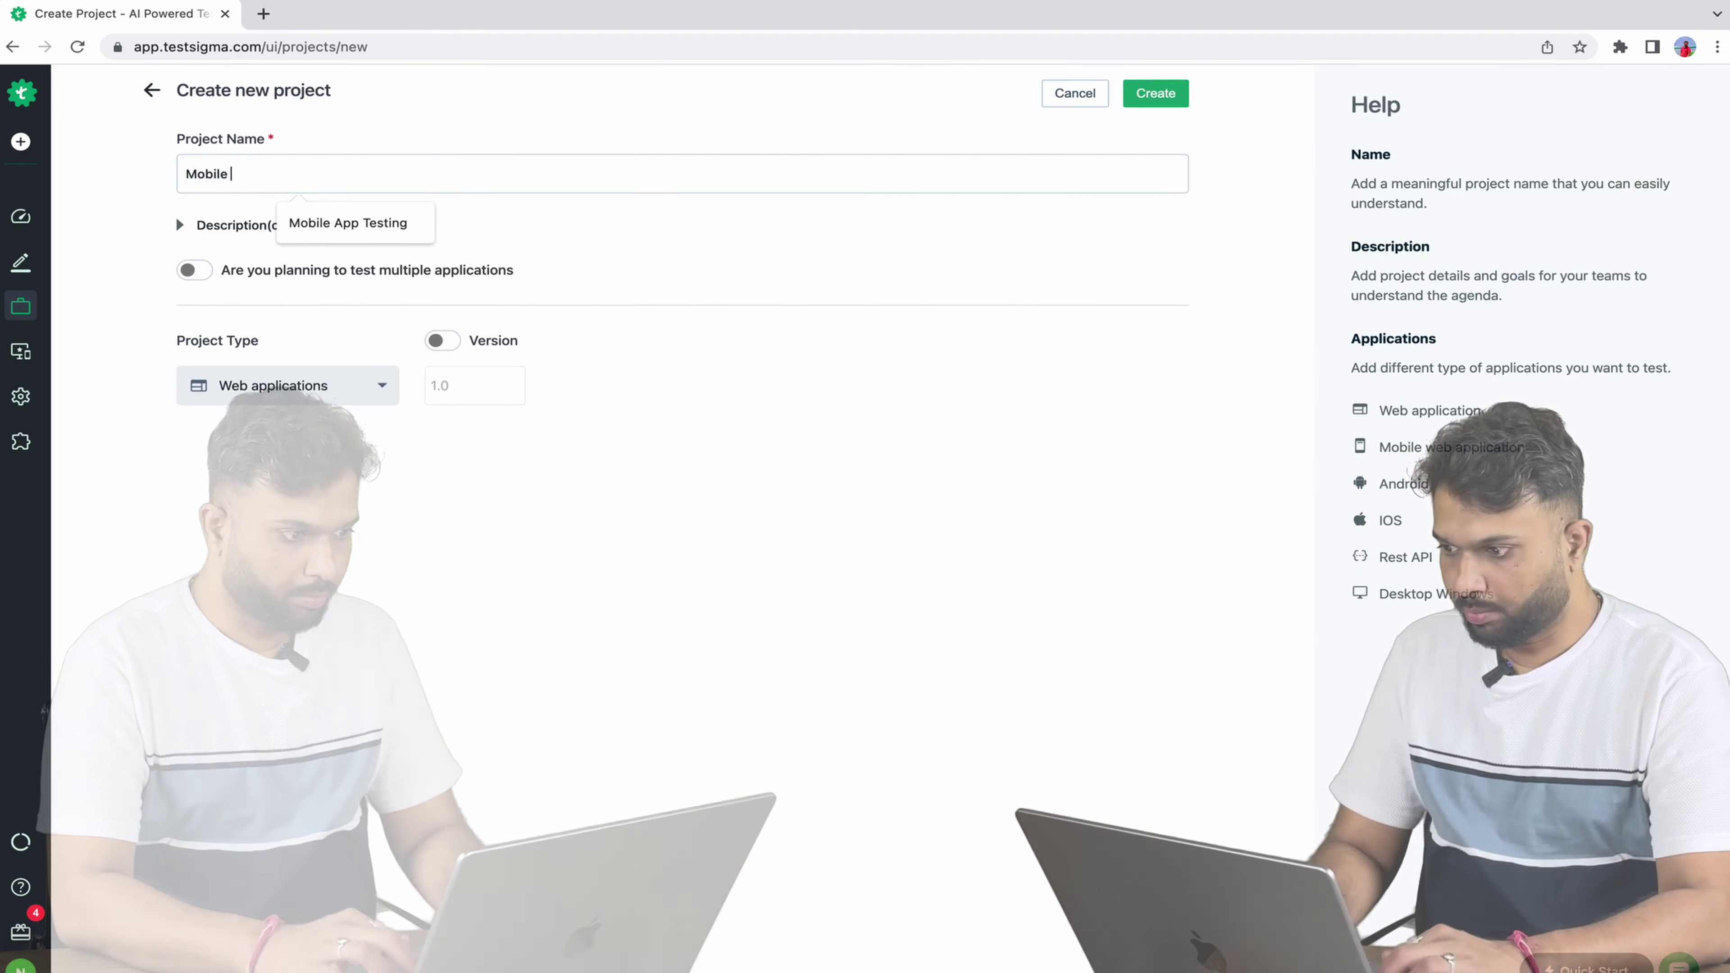
pyautogui.write('App ')
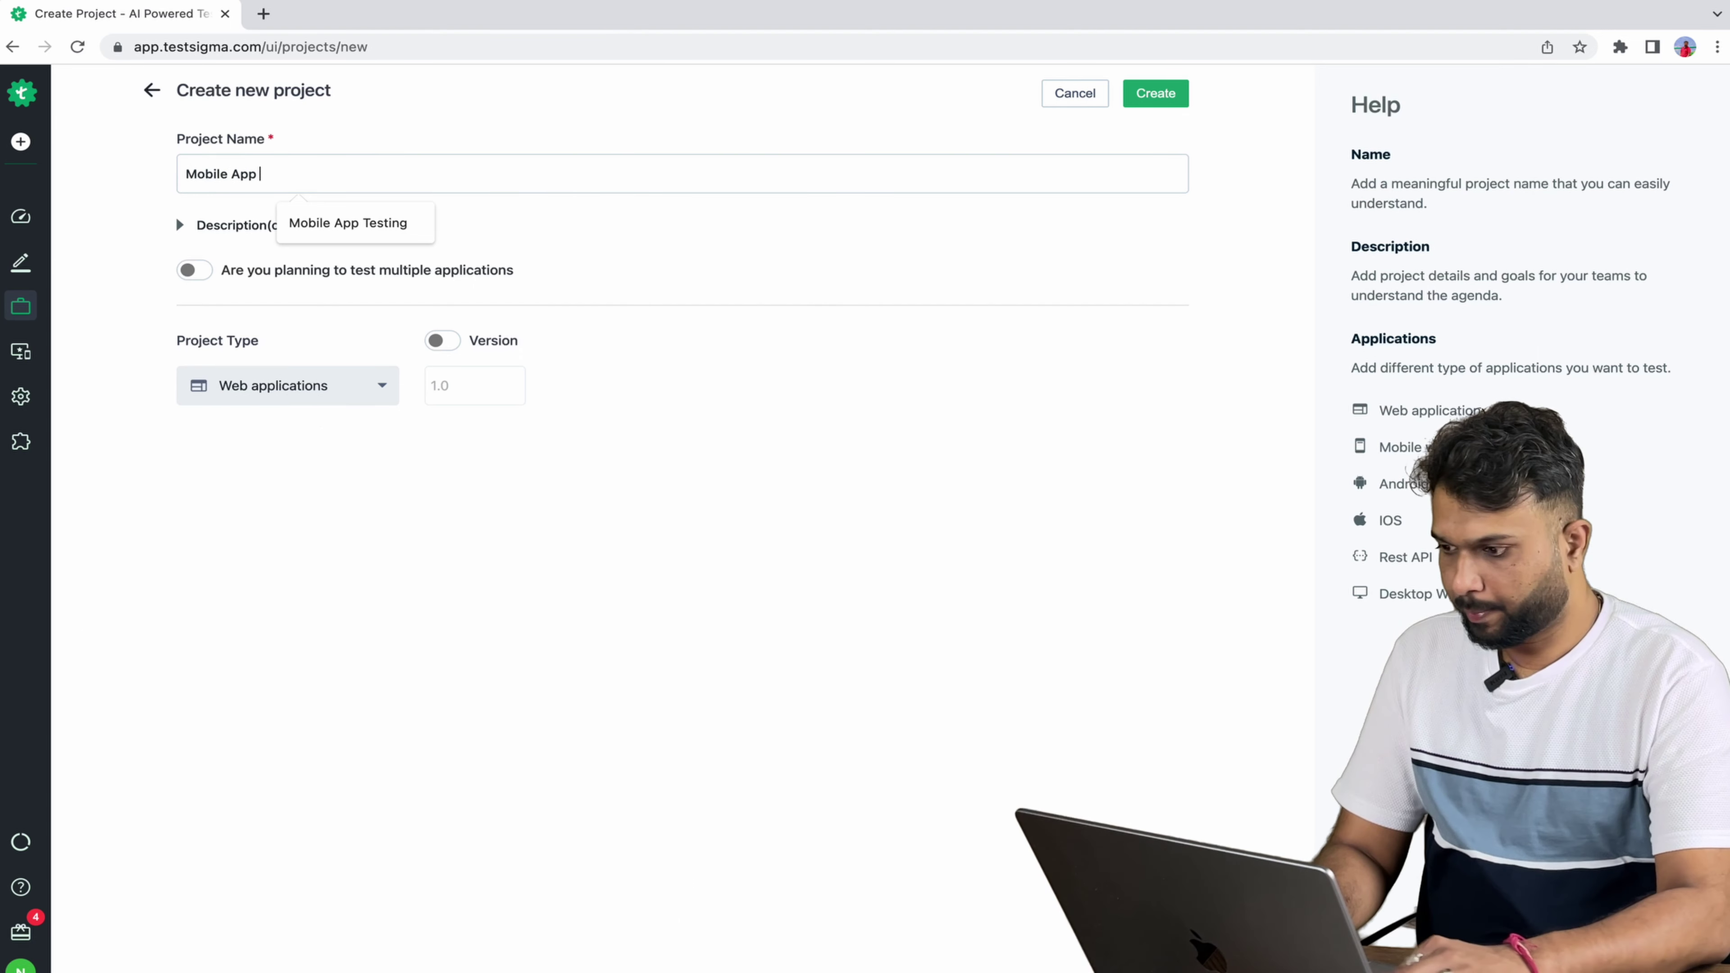
pyautogui.write('Testing')
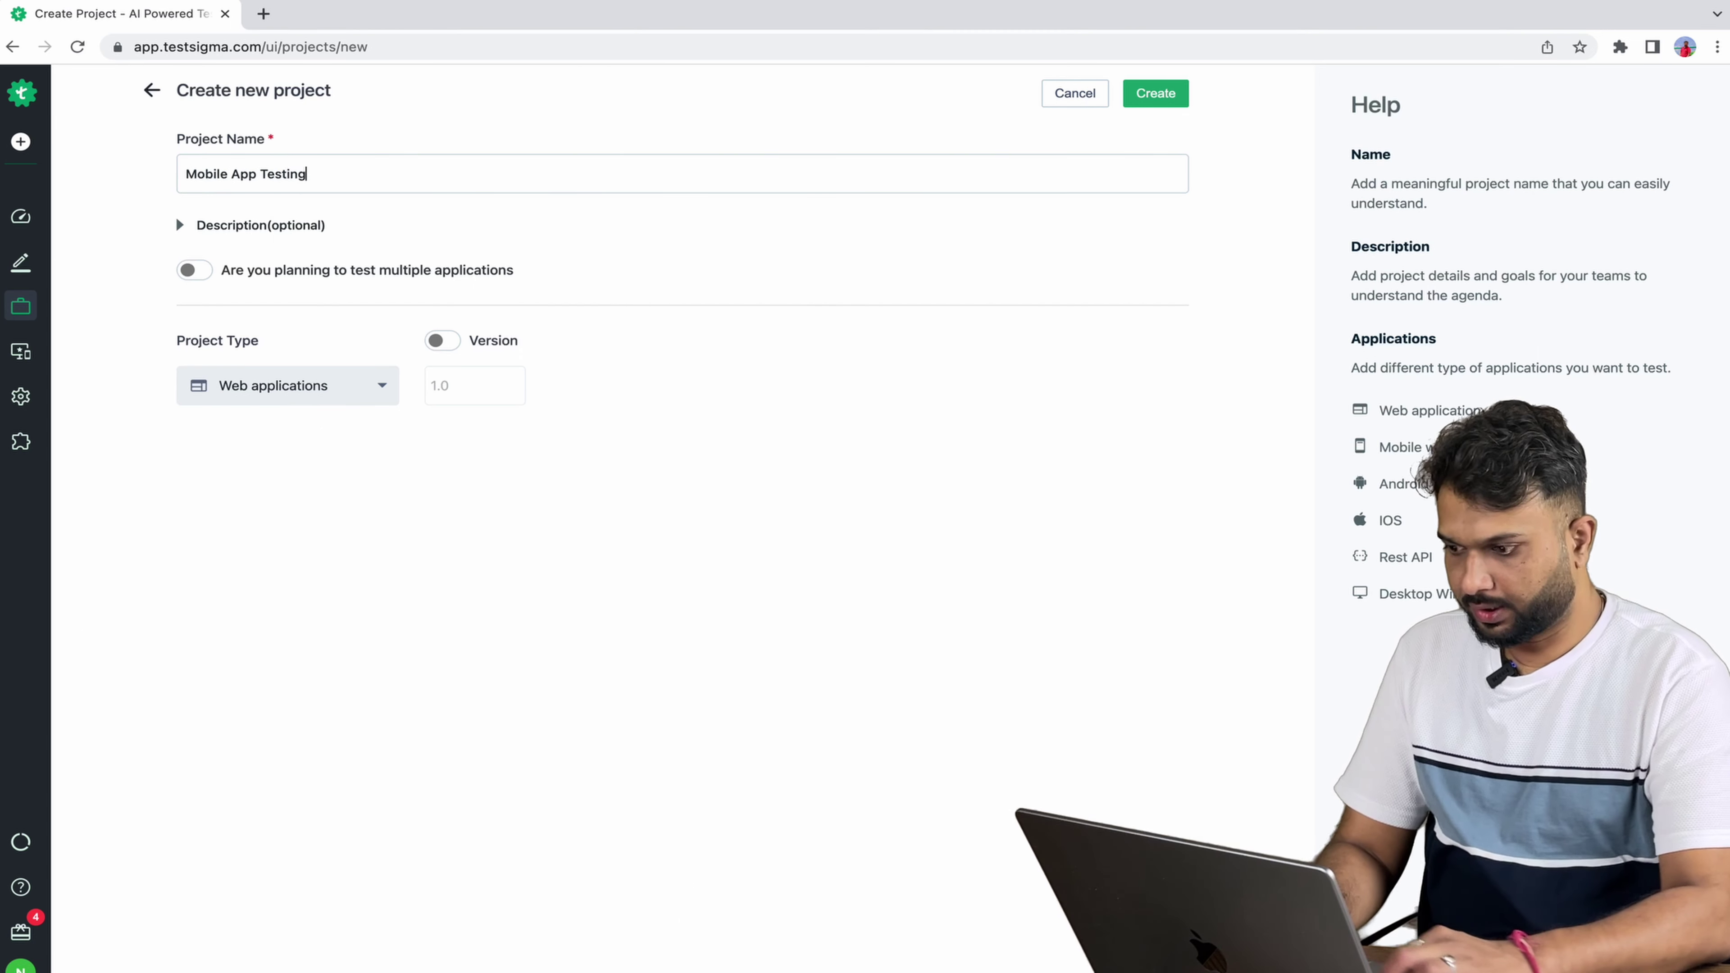
pyautogui.write('- Android')
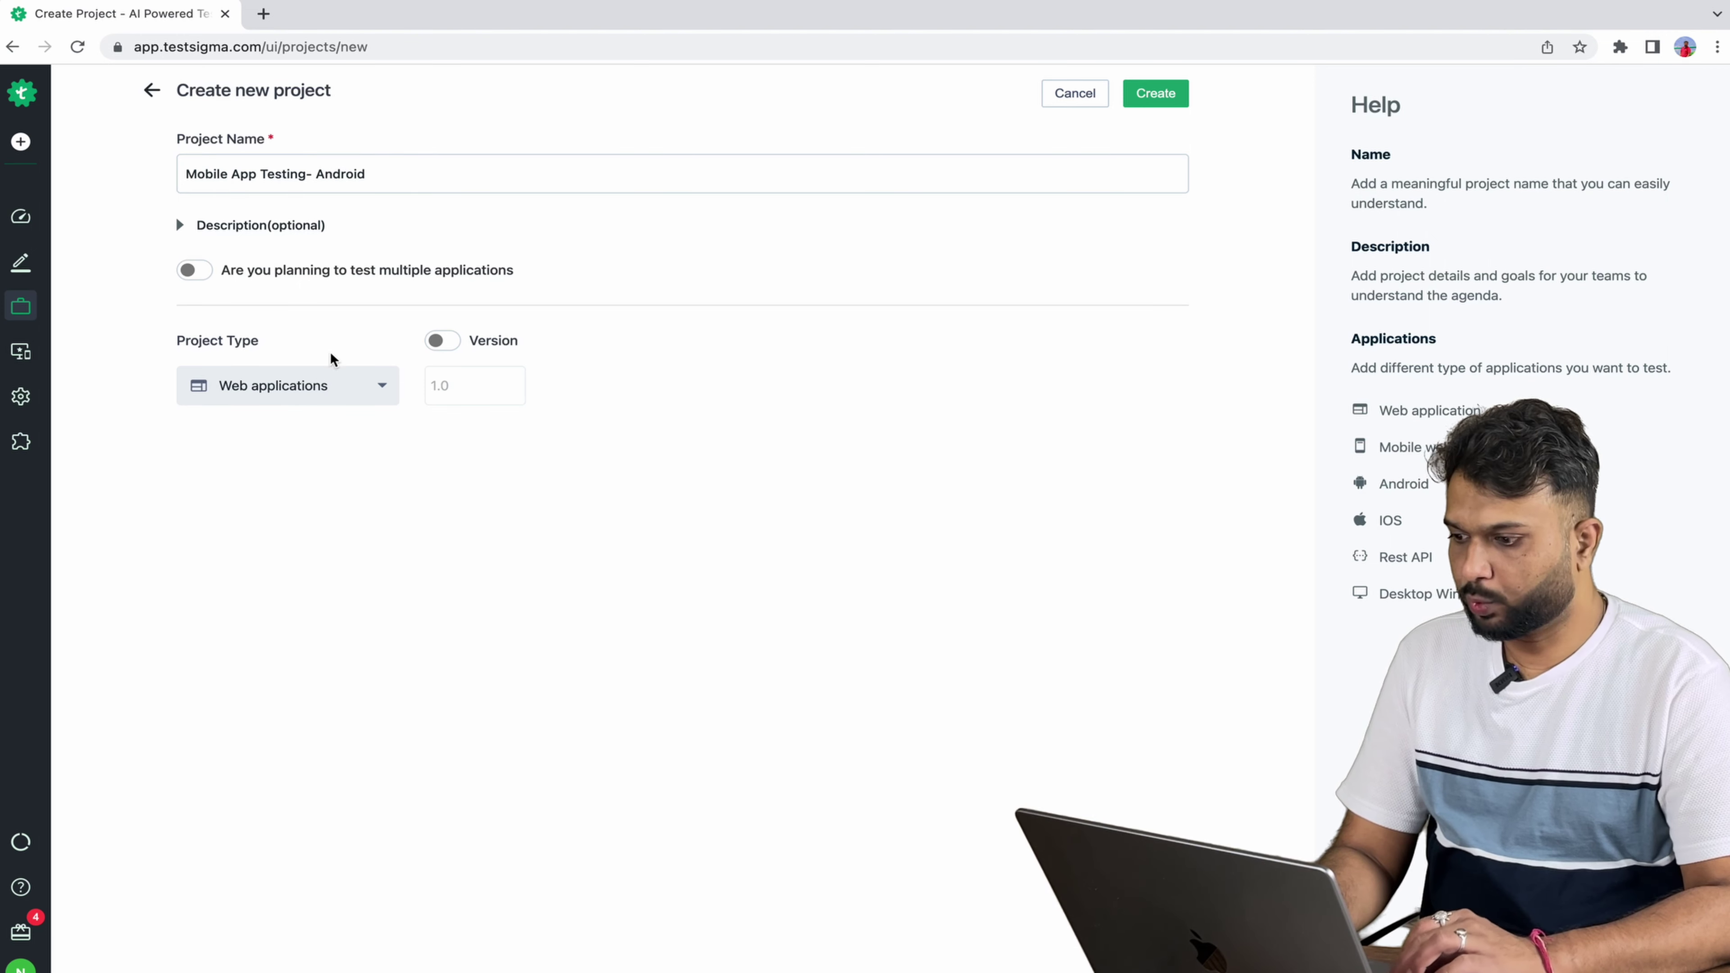
pyautogui.click(355, 401)
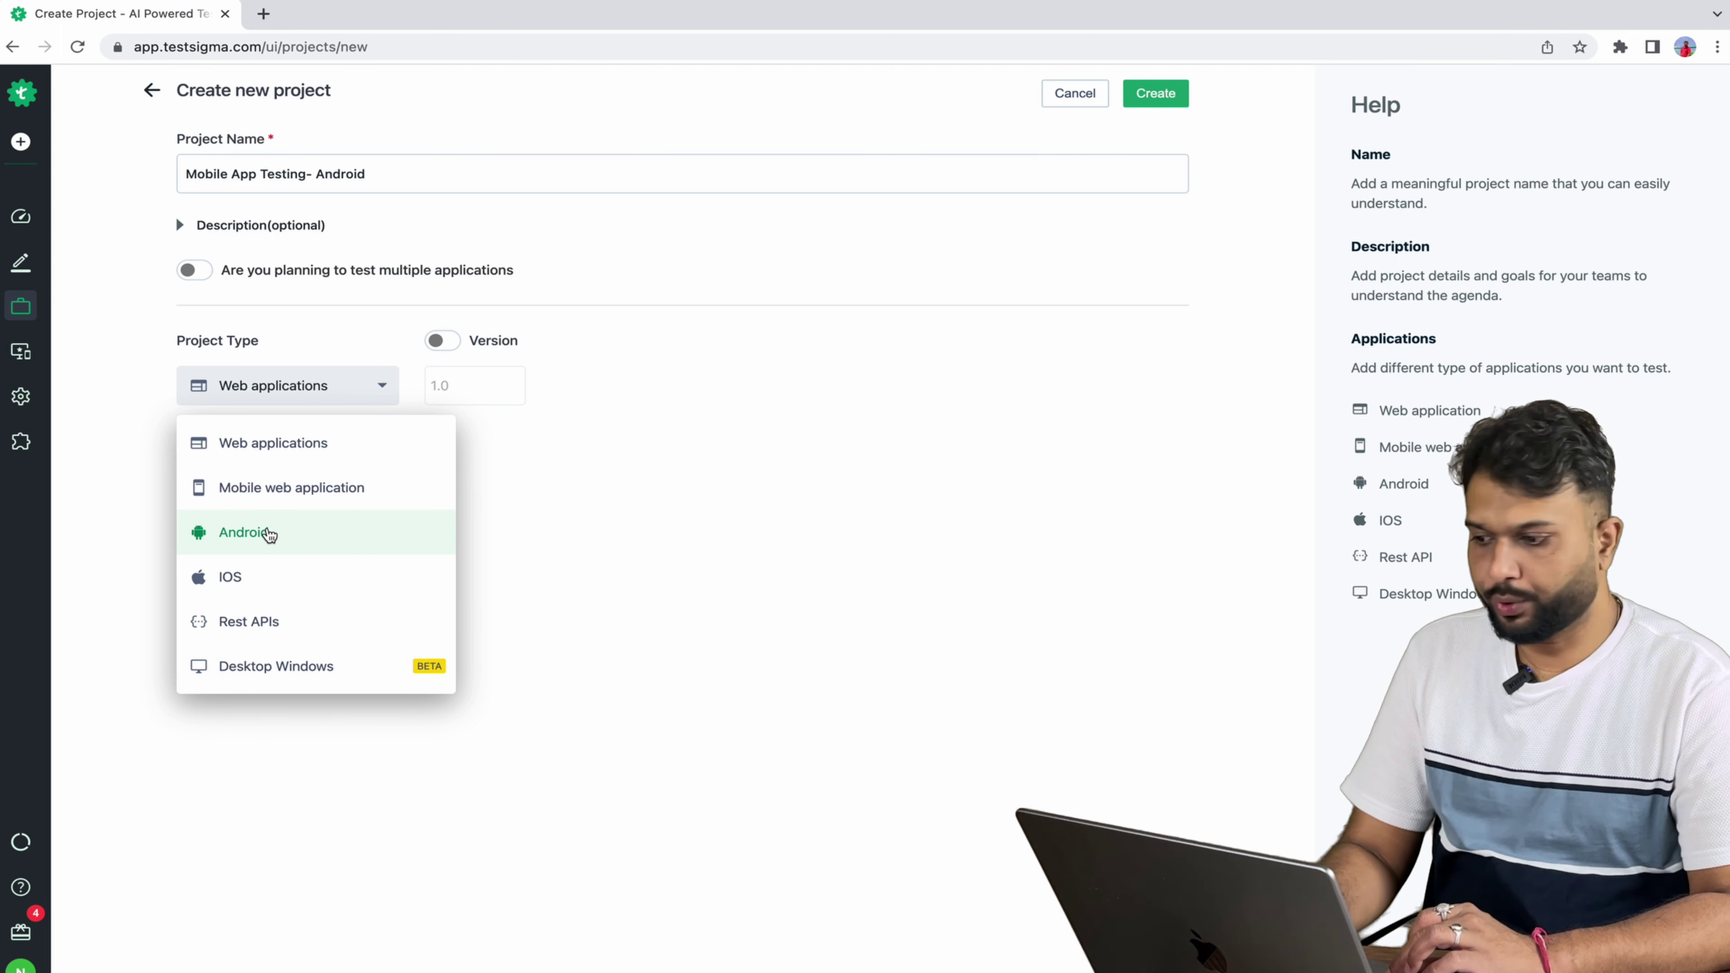
pyautogui.click(576, 544)
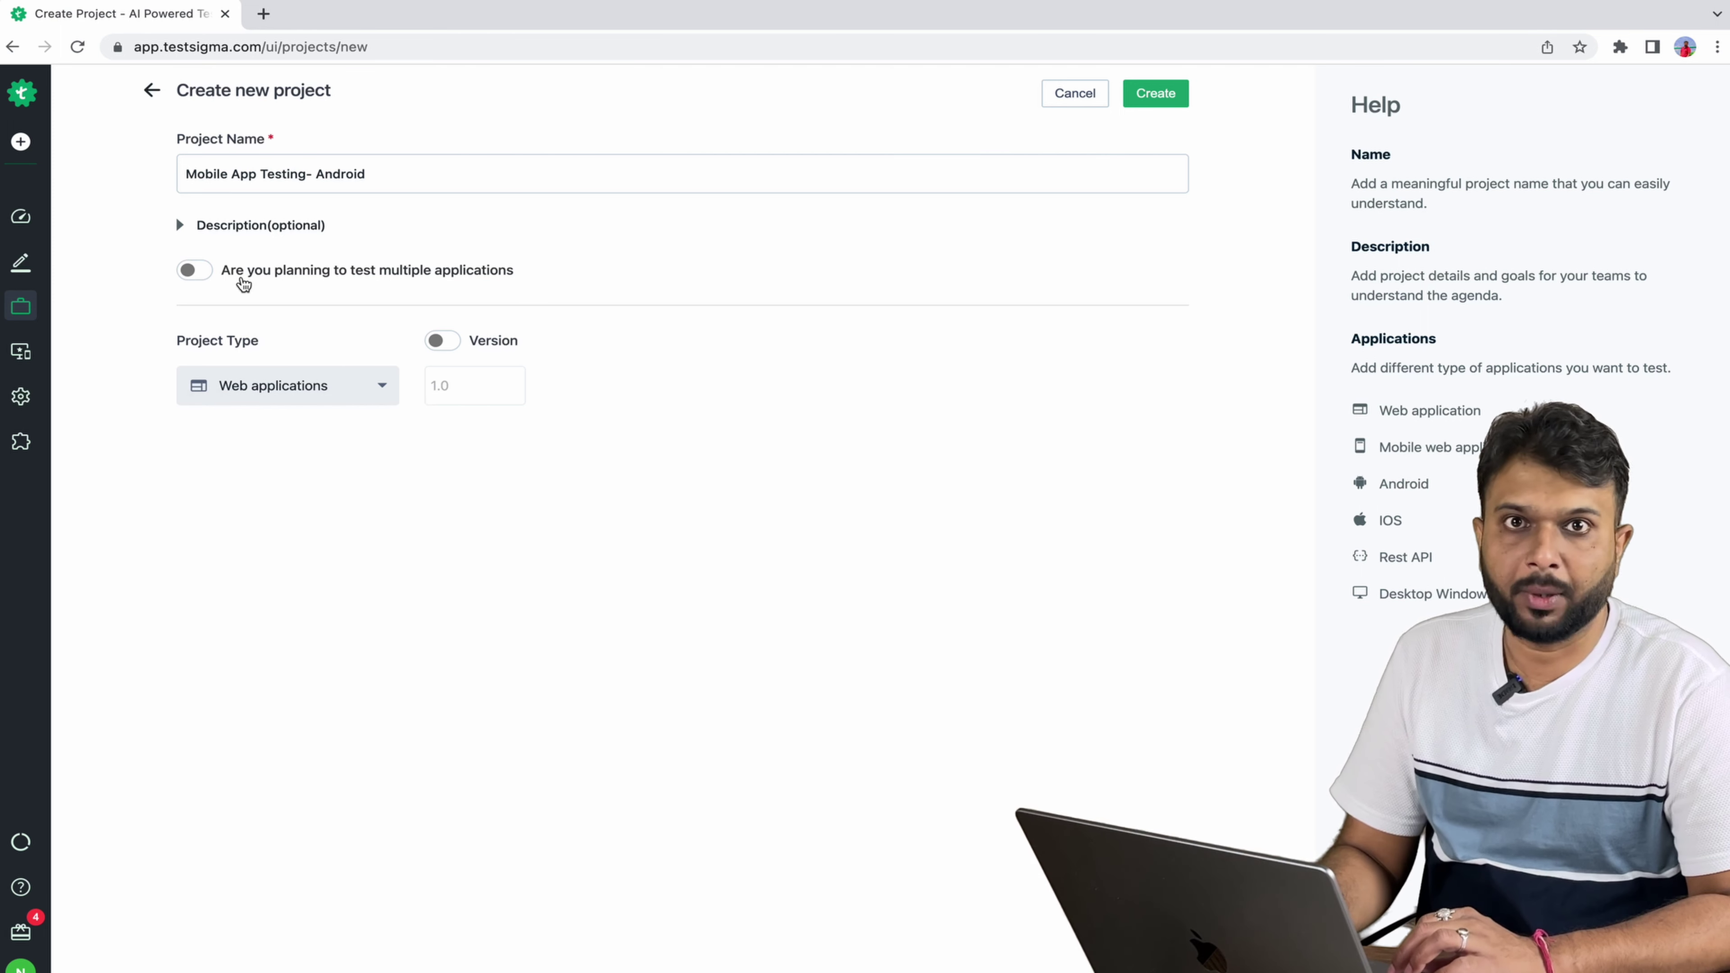
pyautogui.click(200, 272)
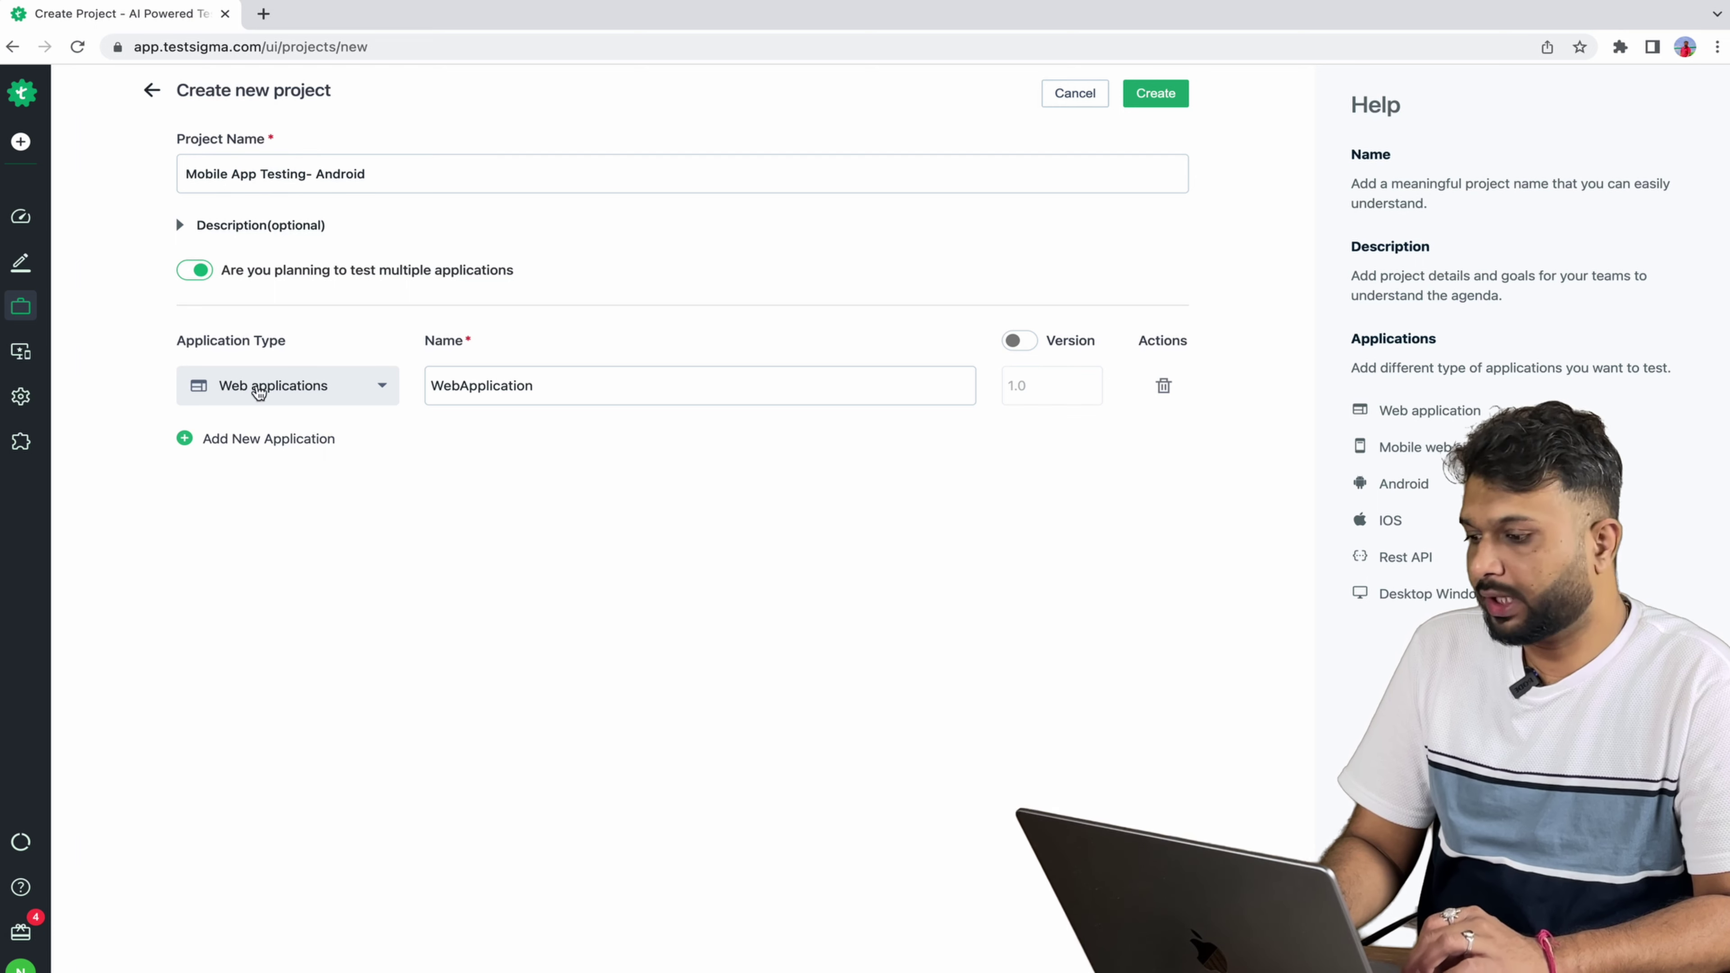
pyautogui.click(326, 399)
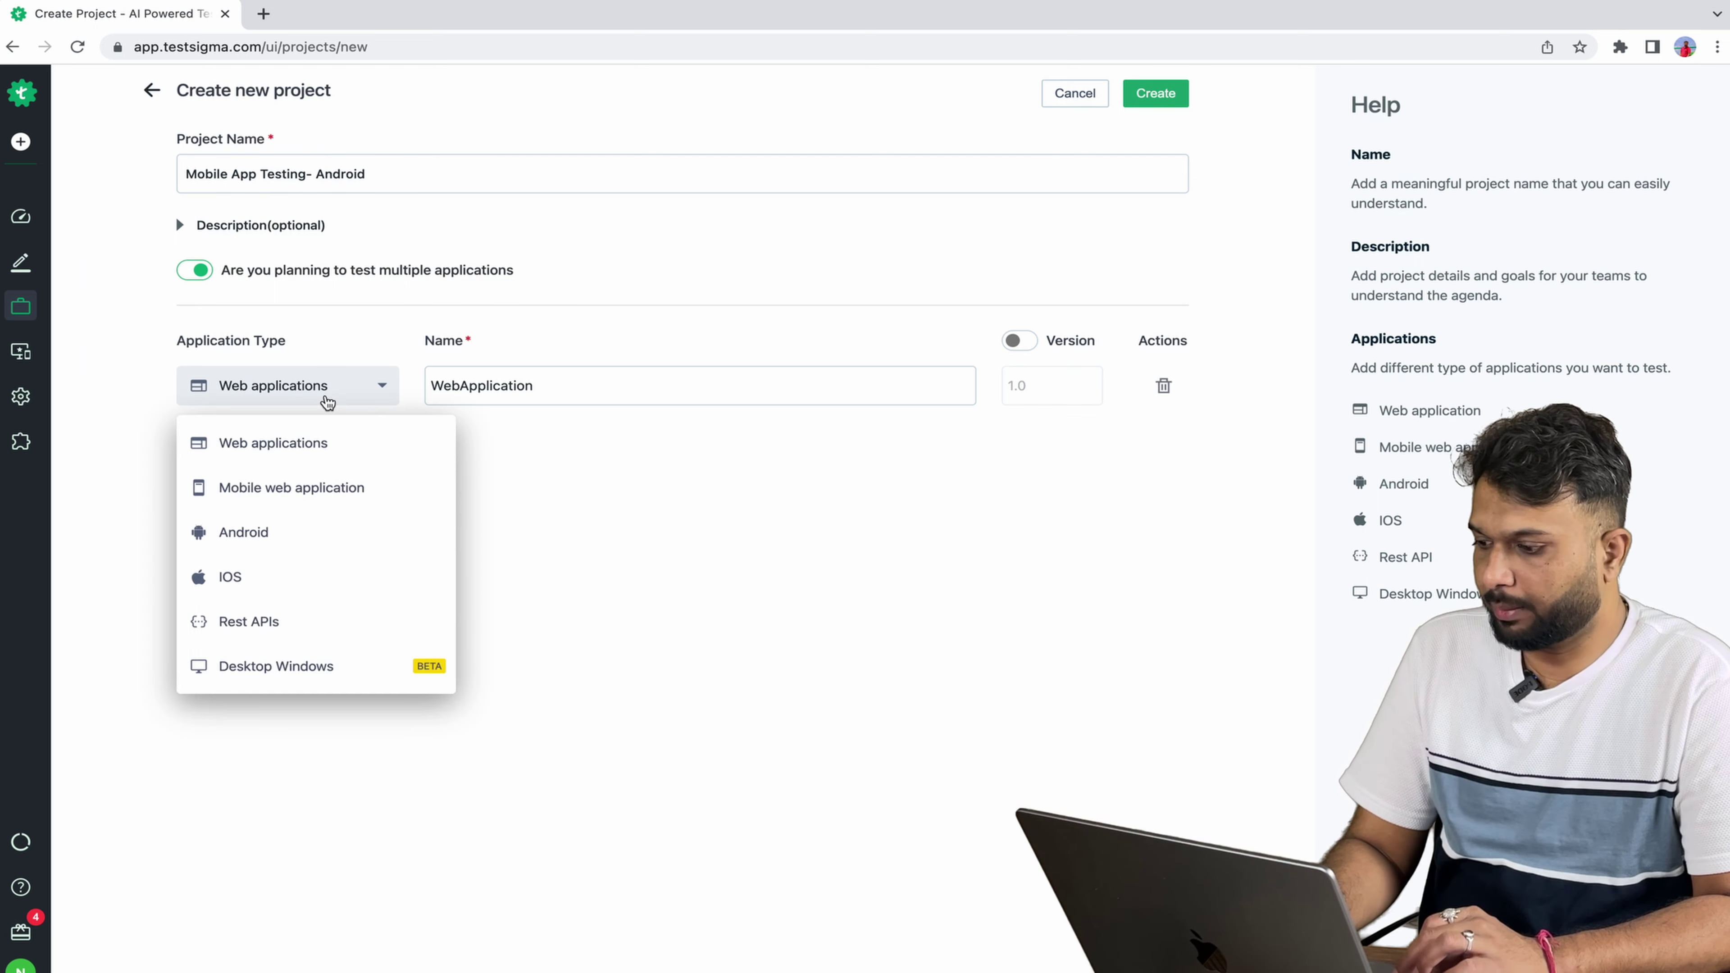
pyautogui.click(315, 444)
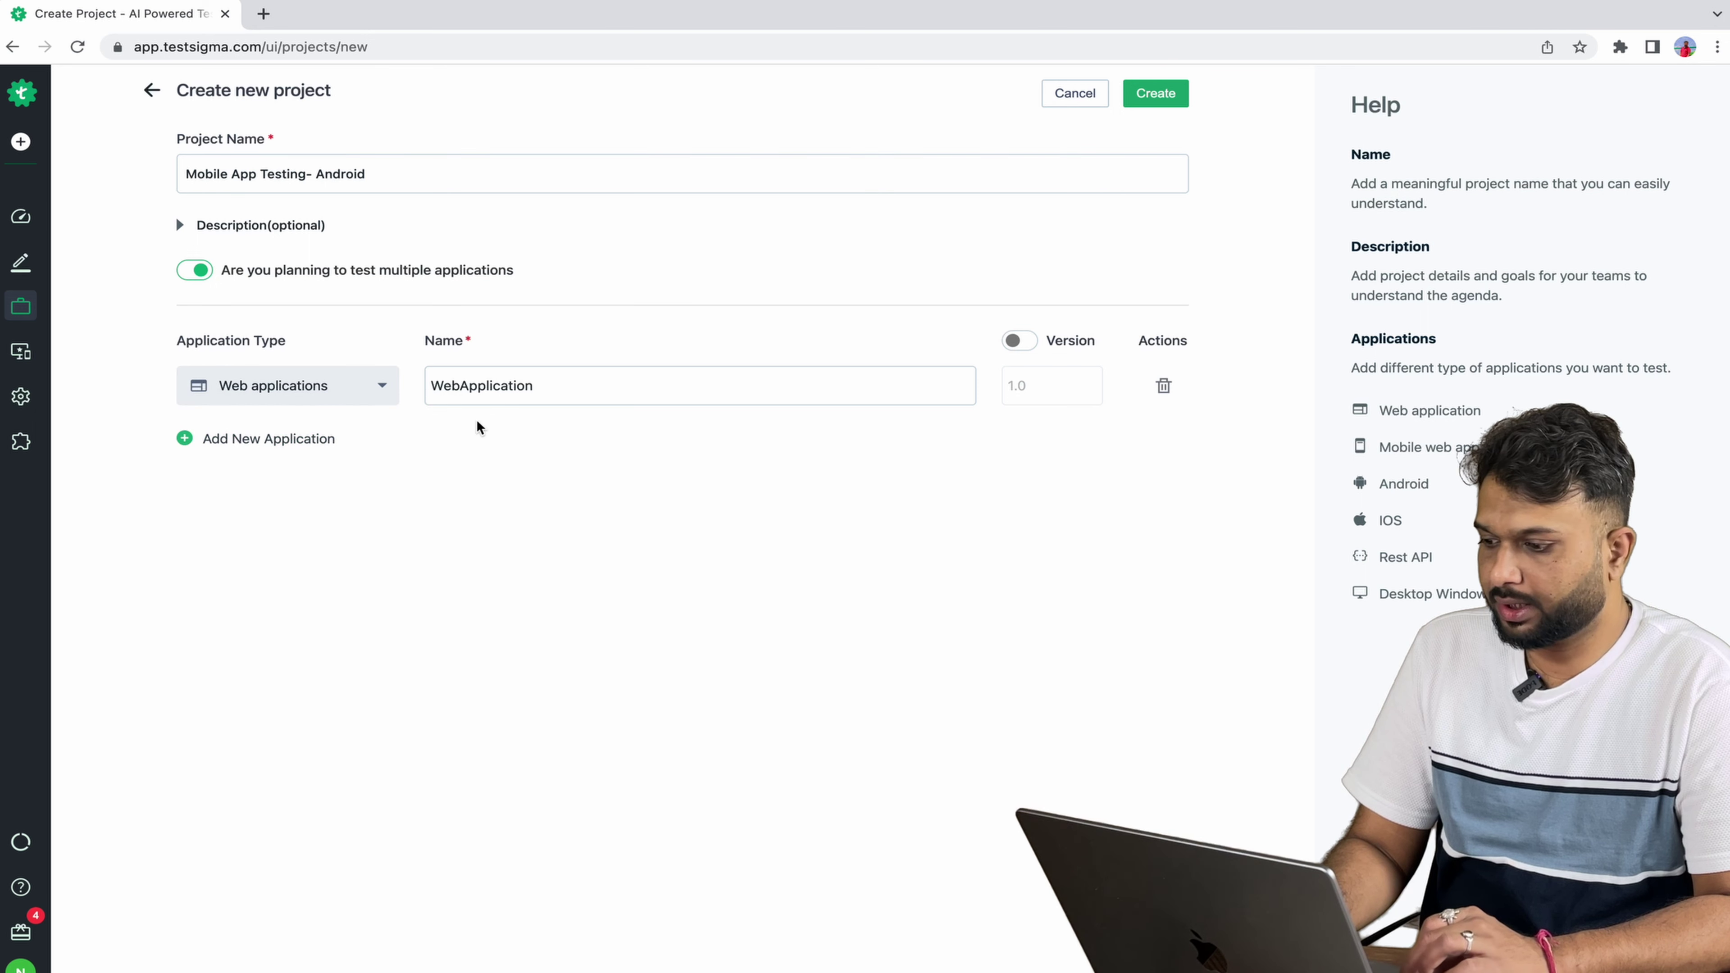
pyautogui.click(1070, 441)
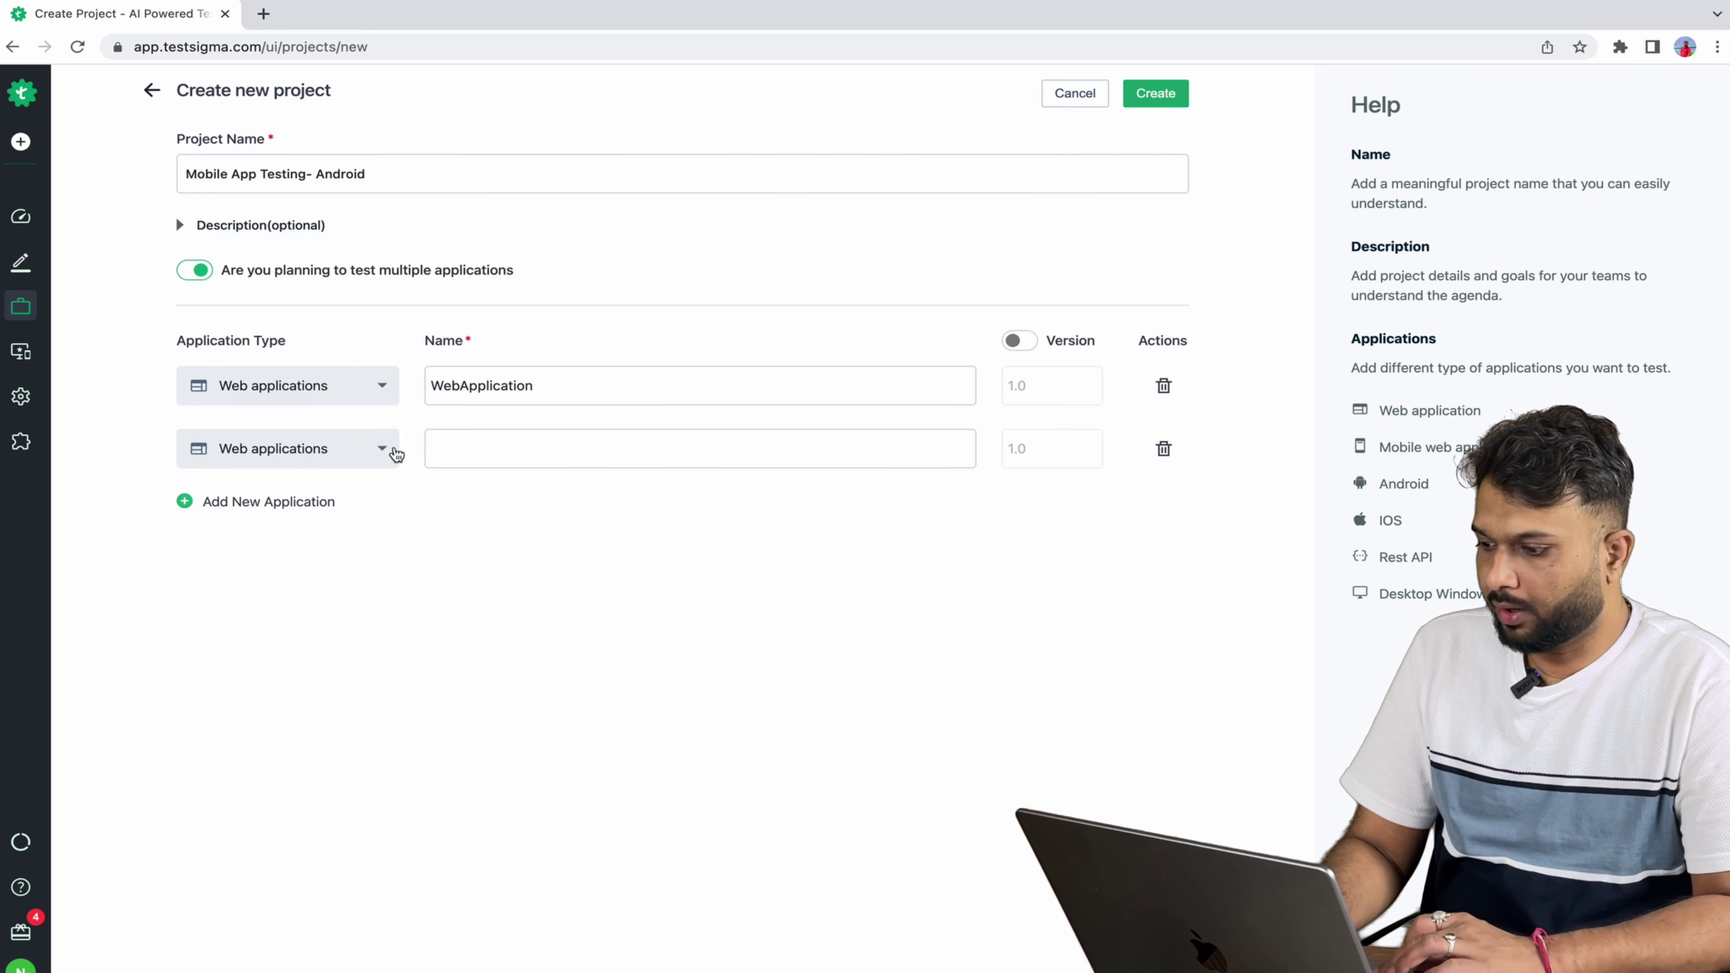
pyautogui.click(382, 448)
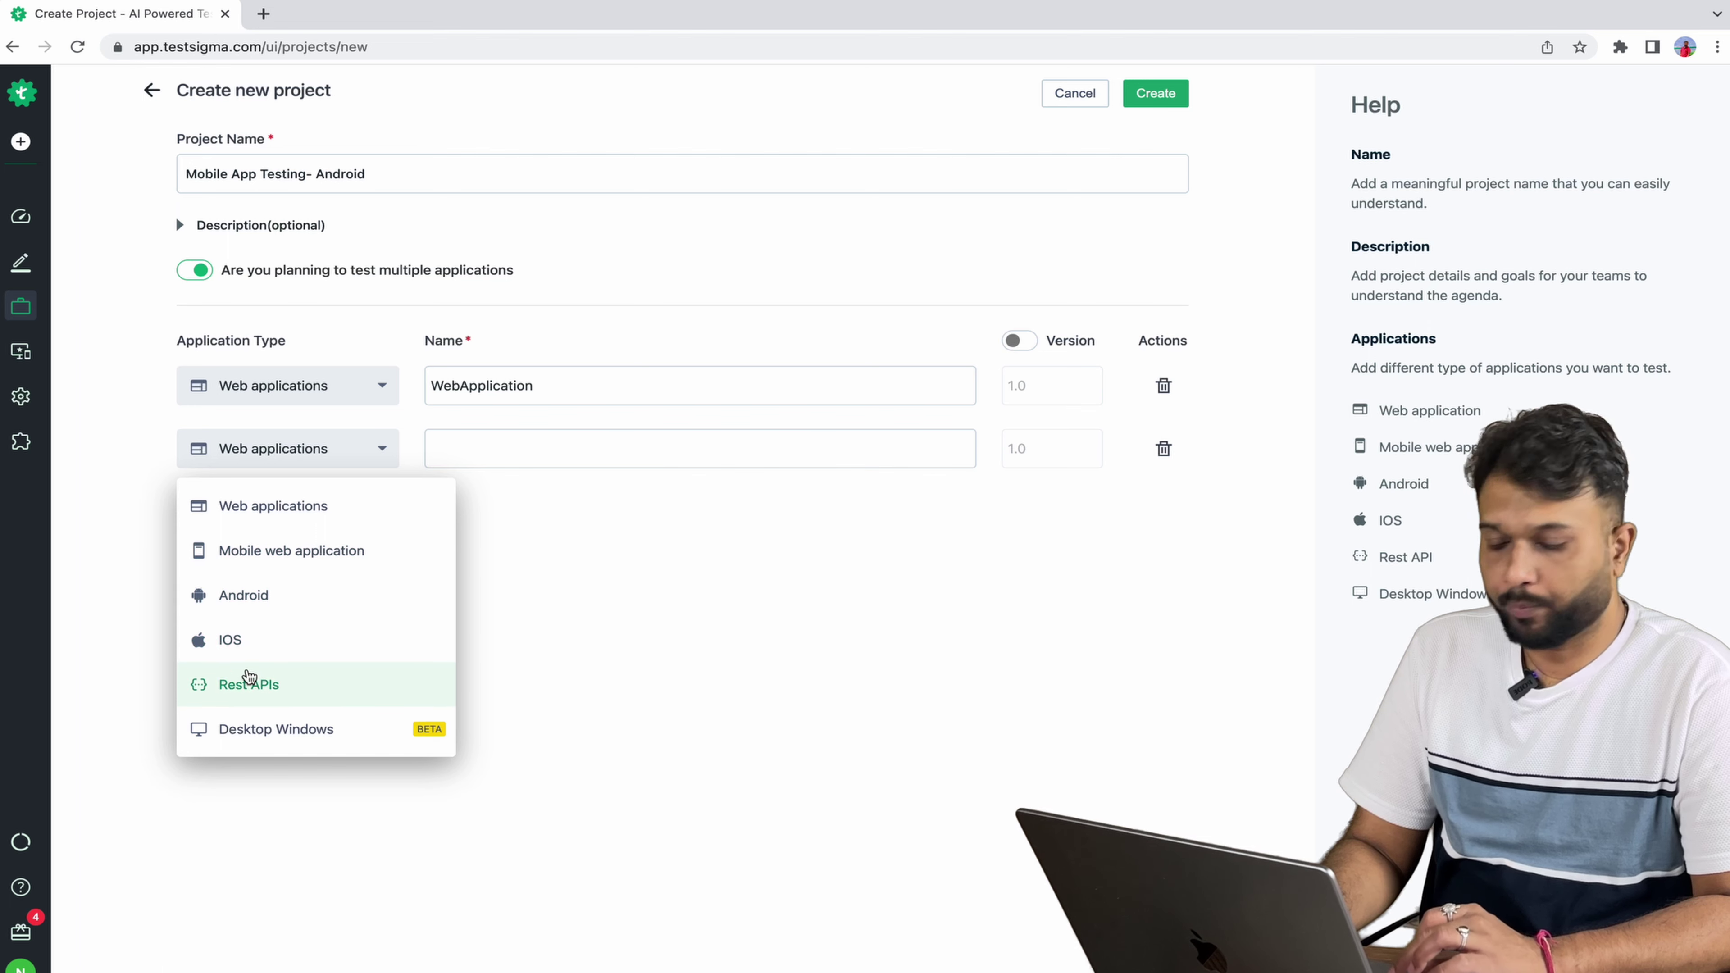
pyautogui.click(249, 682)
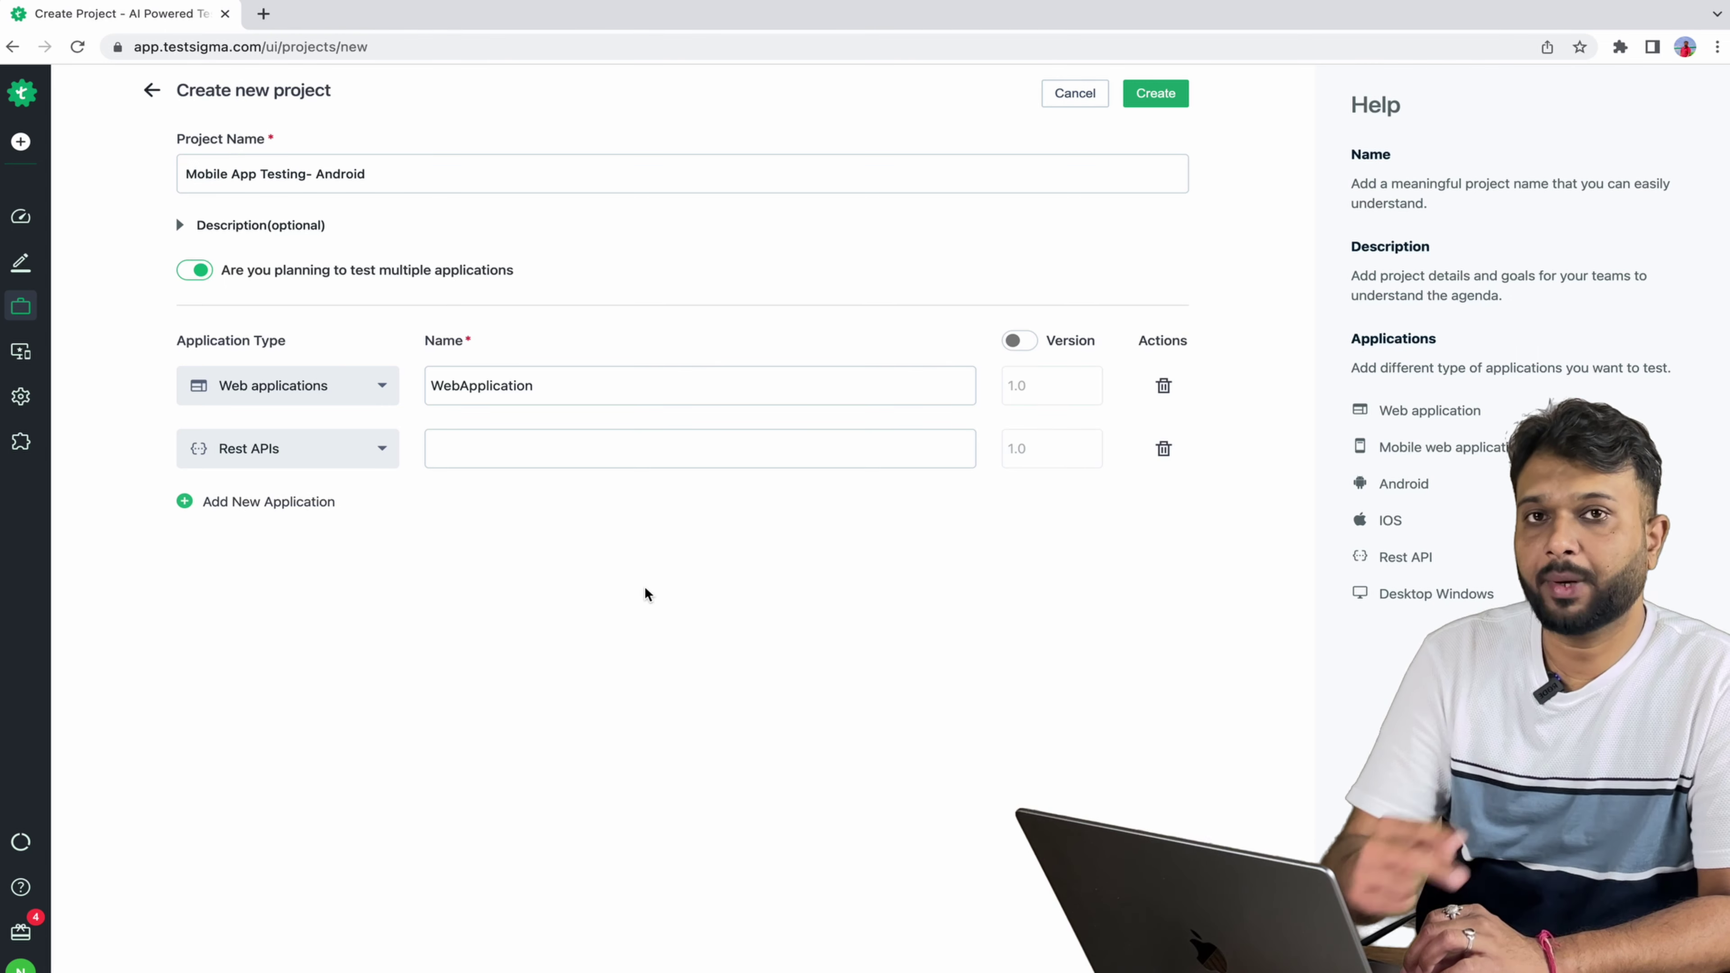
pyautogui.click(194, 270)
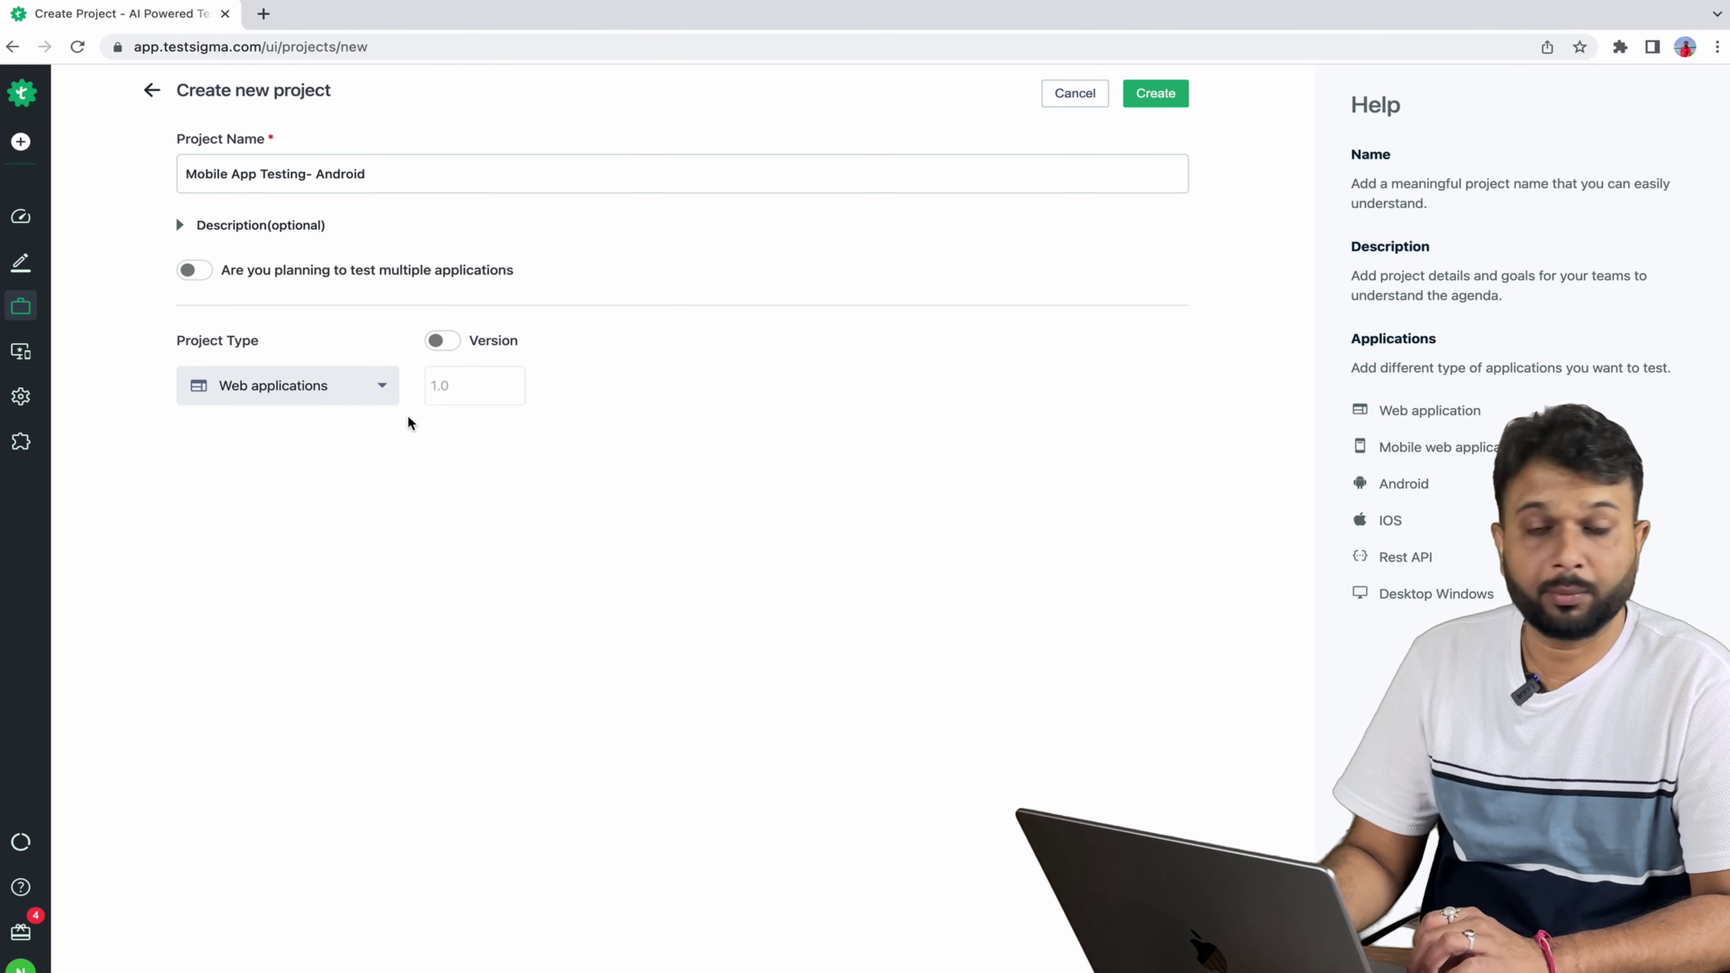
# Step: Set the project type to Android and create the project
pyautogui.click(390, 401)
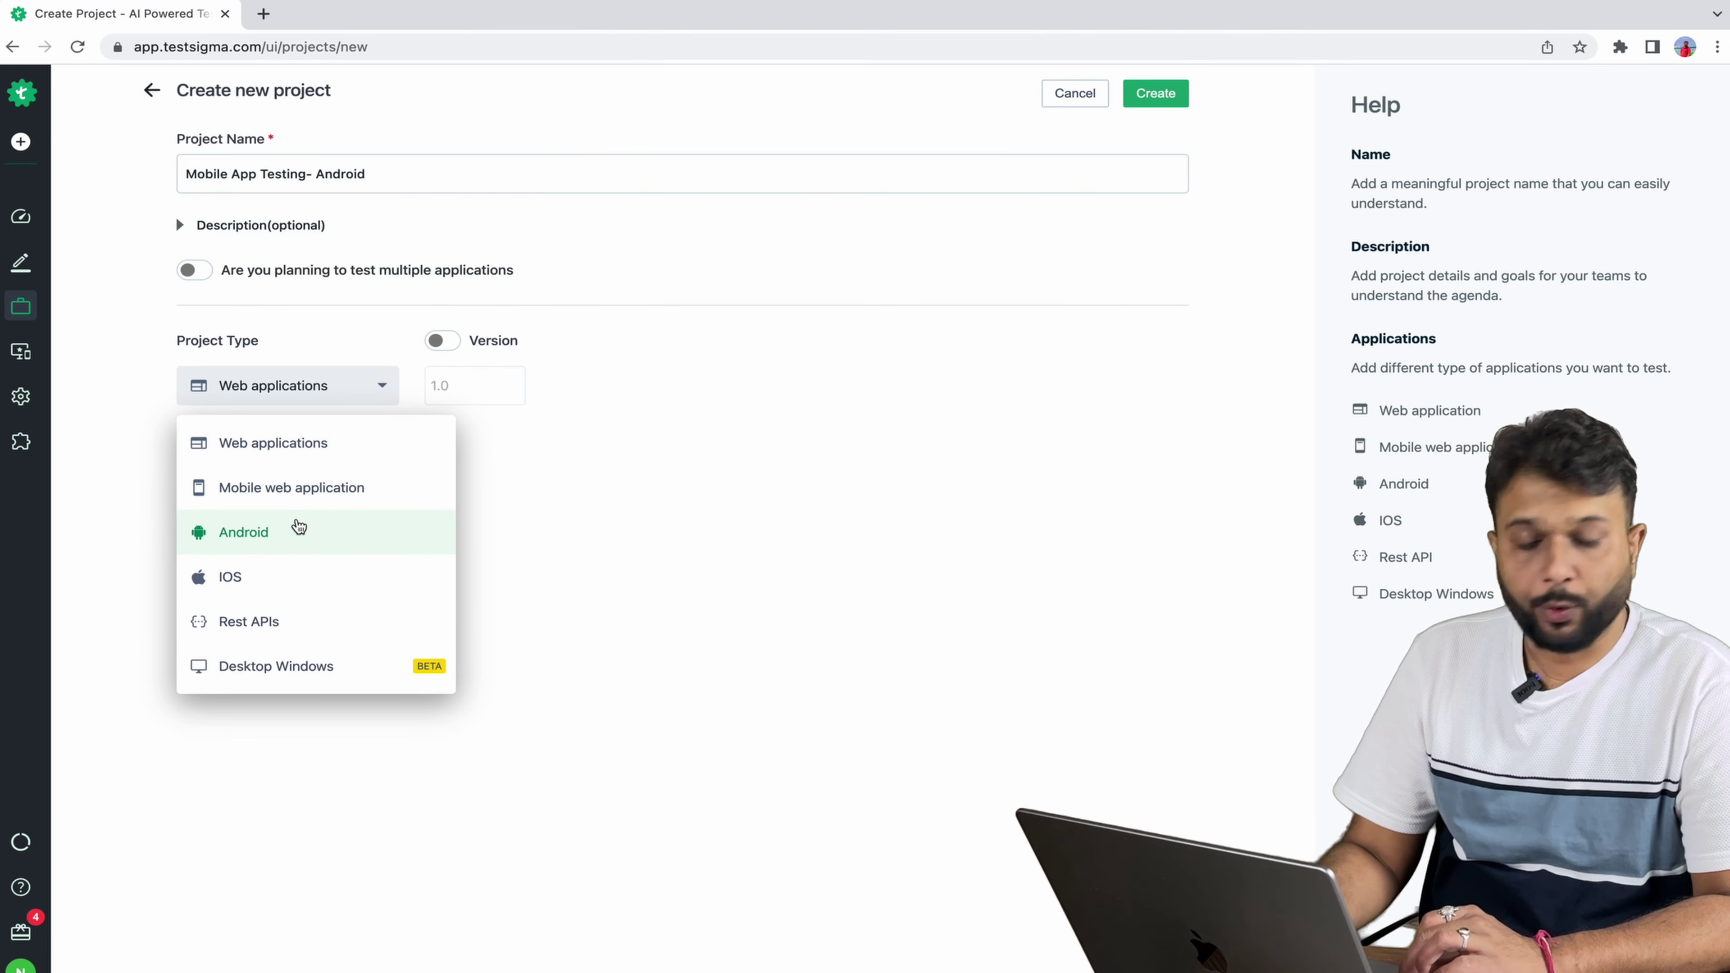
pyautogui.click(298, 531)
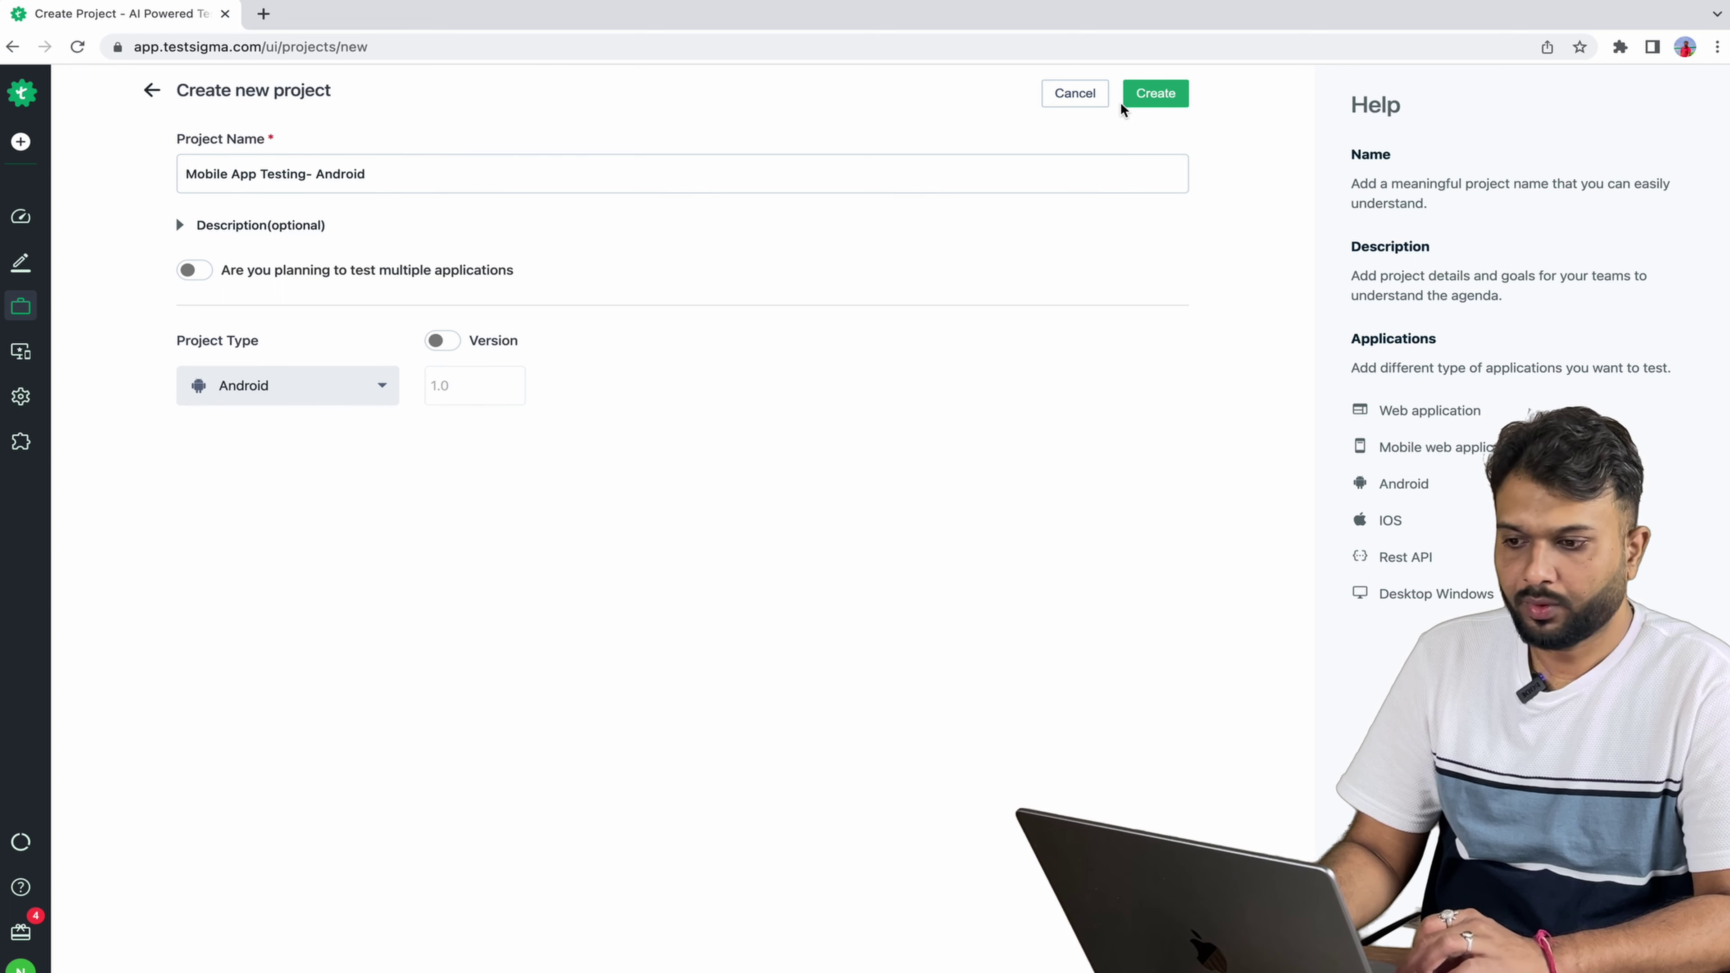
pyautogui.click(1161, 97)
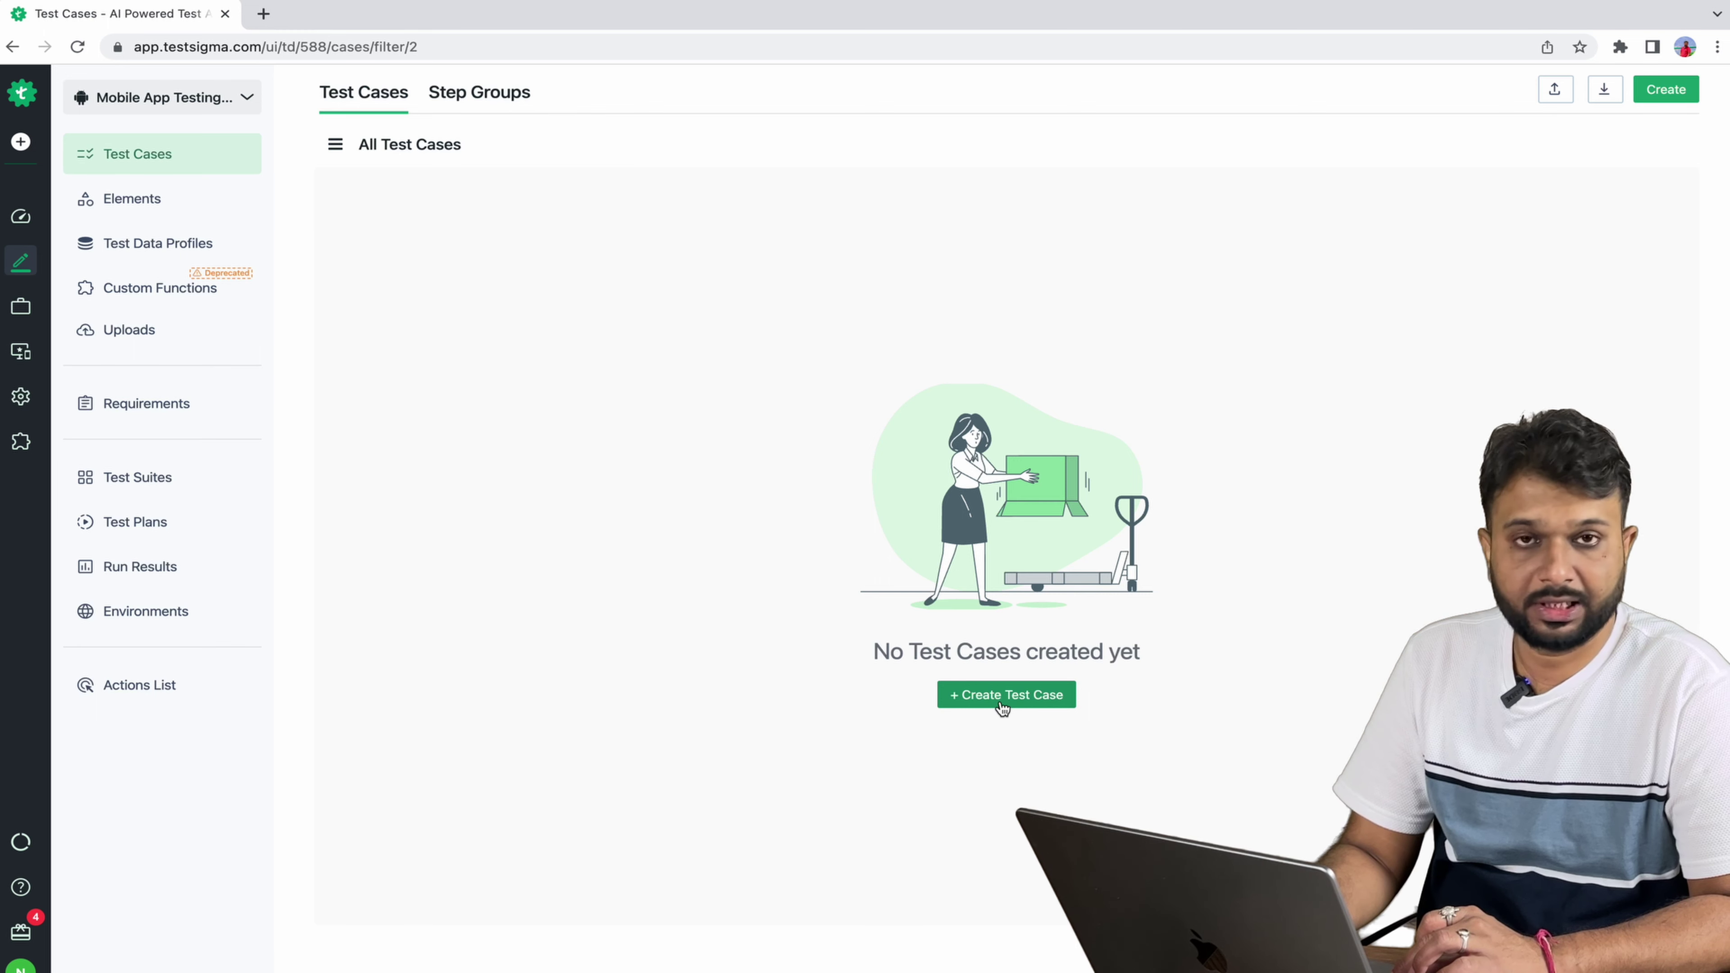
# Step: Start a new test case in the project and name it "First Mobile Test Case"
pyautogui.click(1666, 89)
pyautogui.click(408, 159)
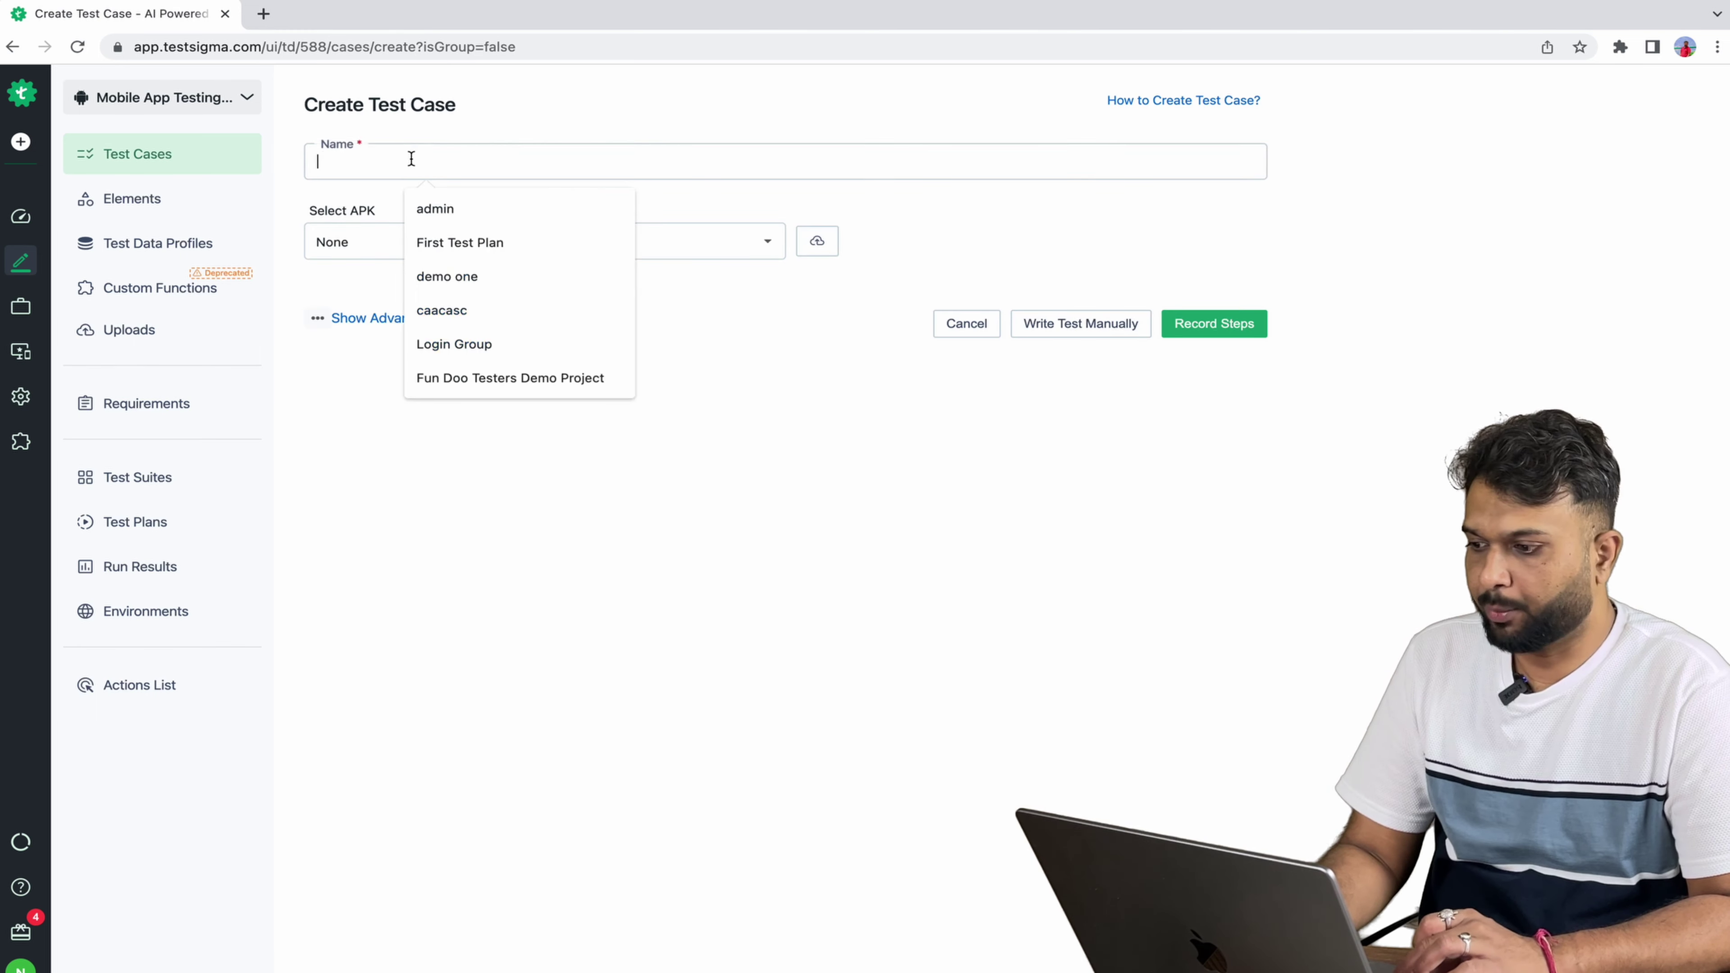
pyautogui.write('Firs')
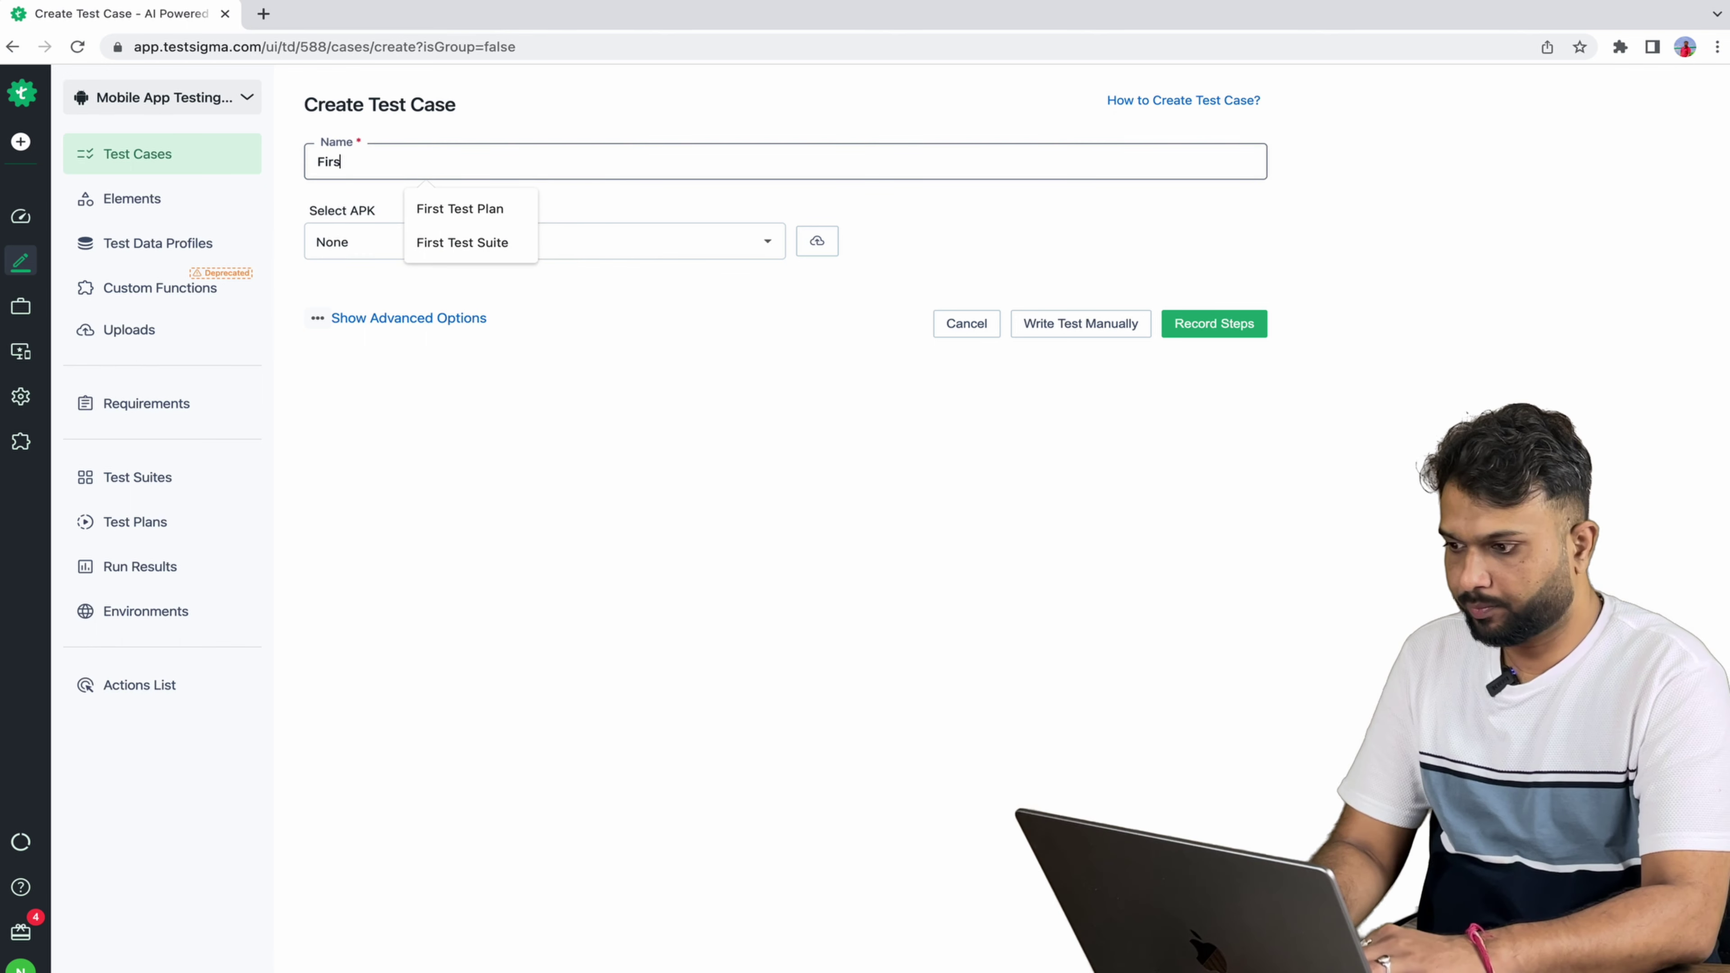
pyautogui.write('t Mobile ')
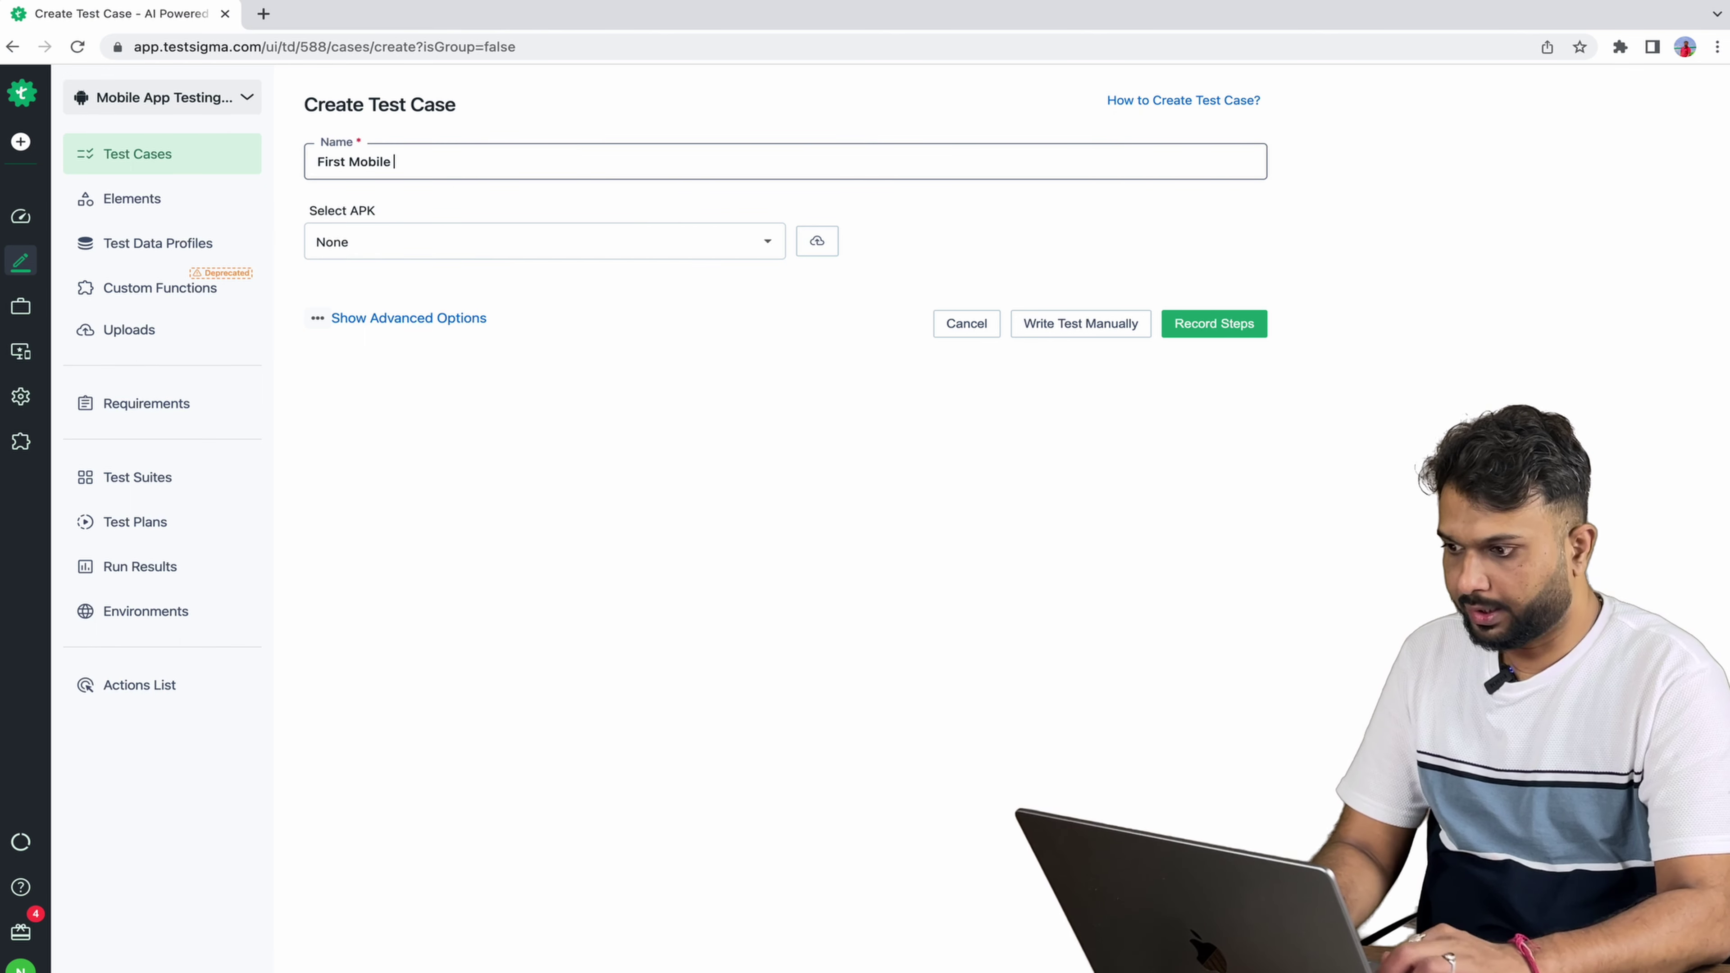
pyautogui.write('Test Case')
pyautogui.click(373, 240)
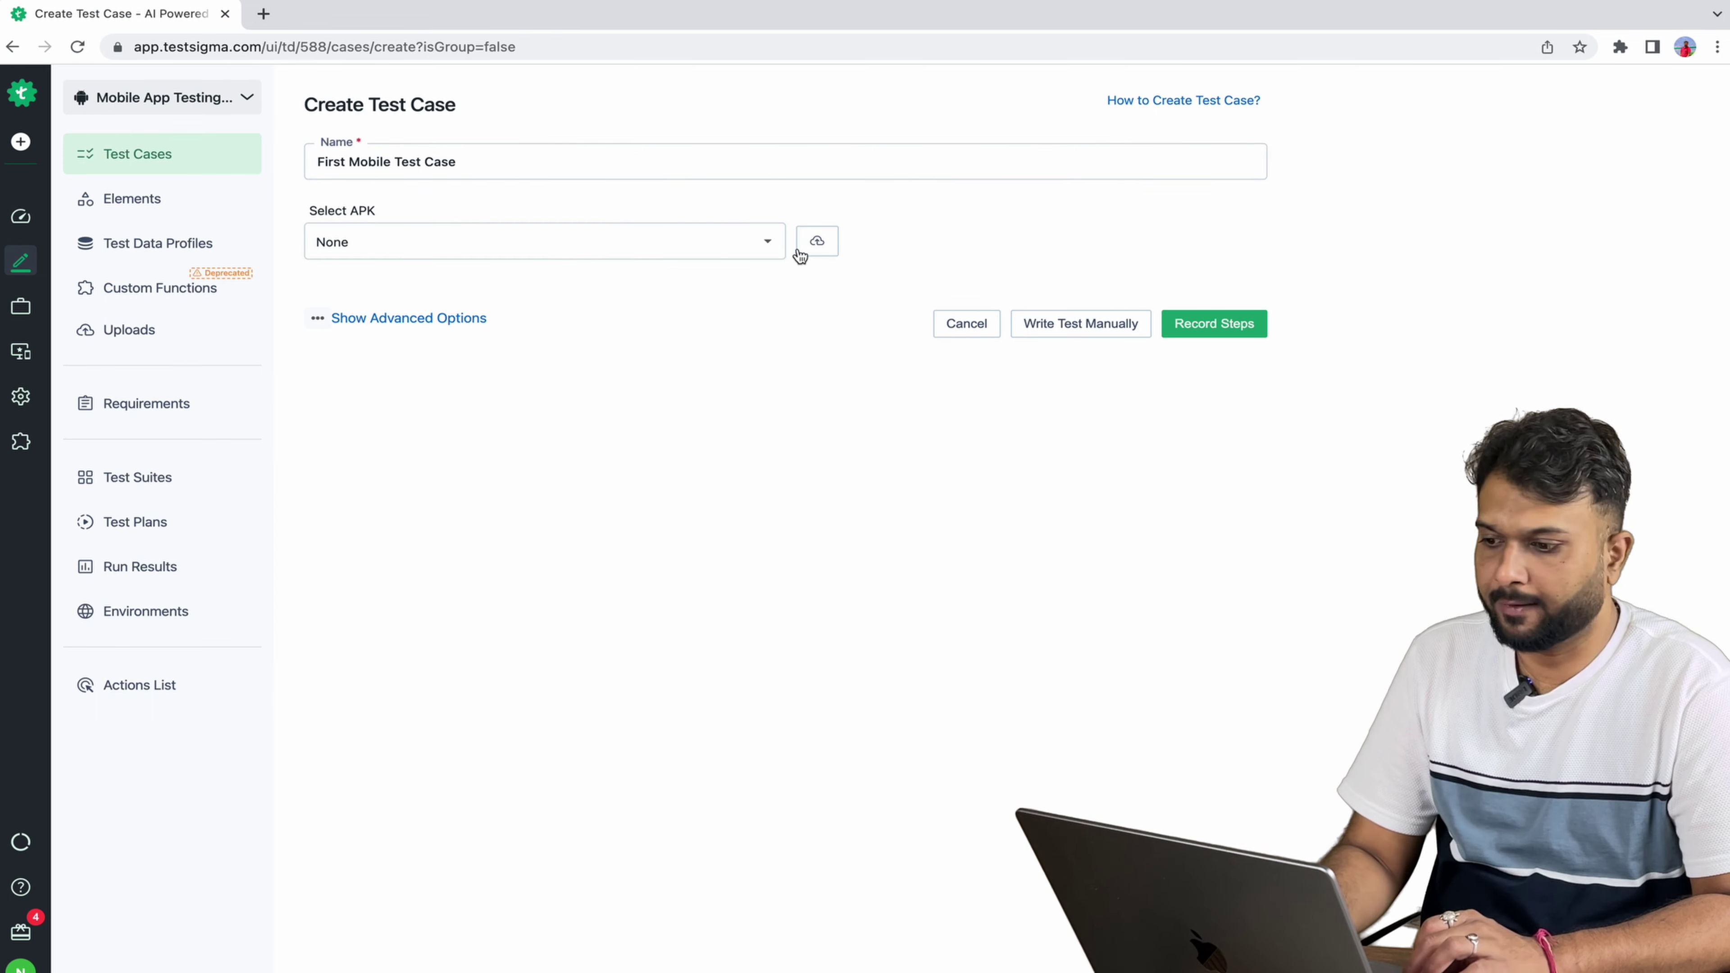
# Step: Upload ApiDemos-debug.apk as the test case's APK, and choose to write the test manually
pyautogui.click(768, 241)
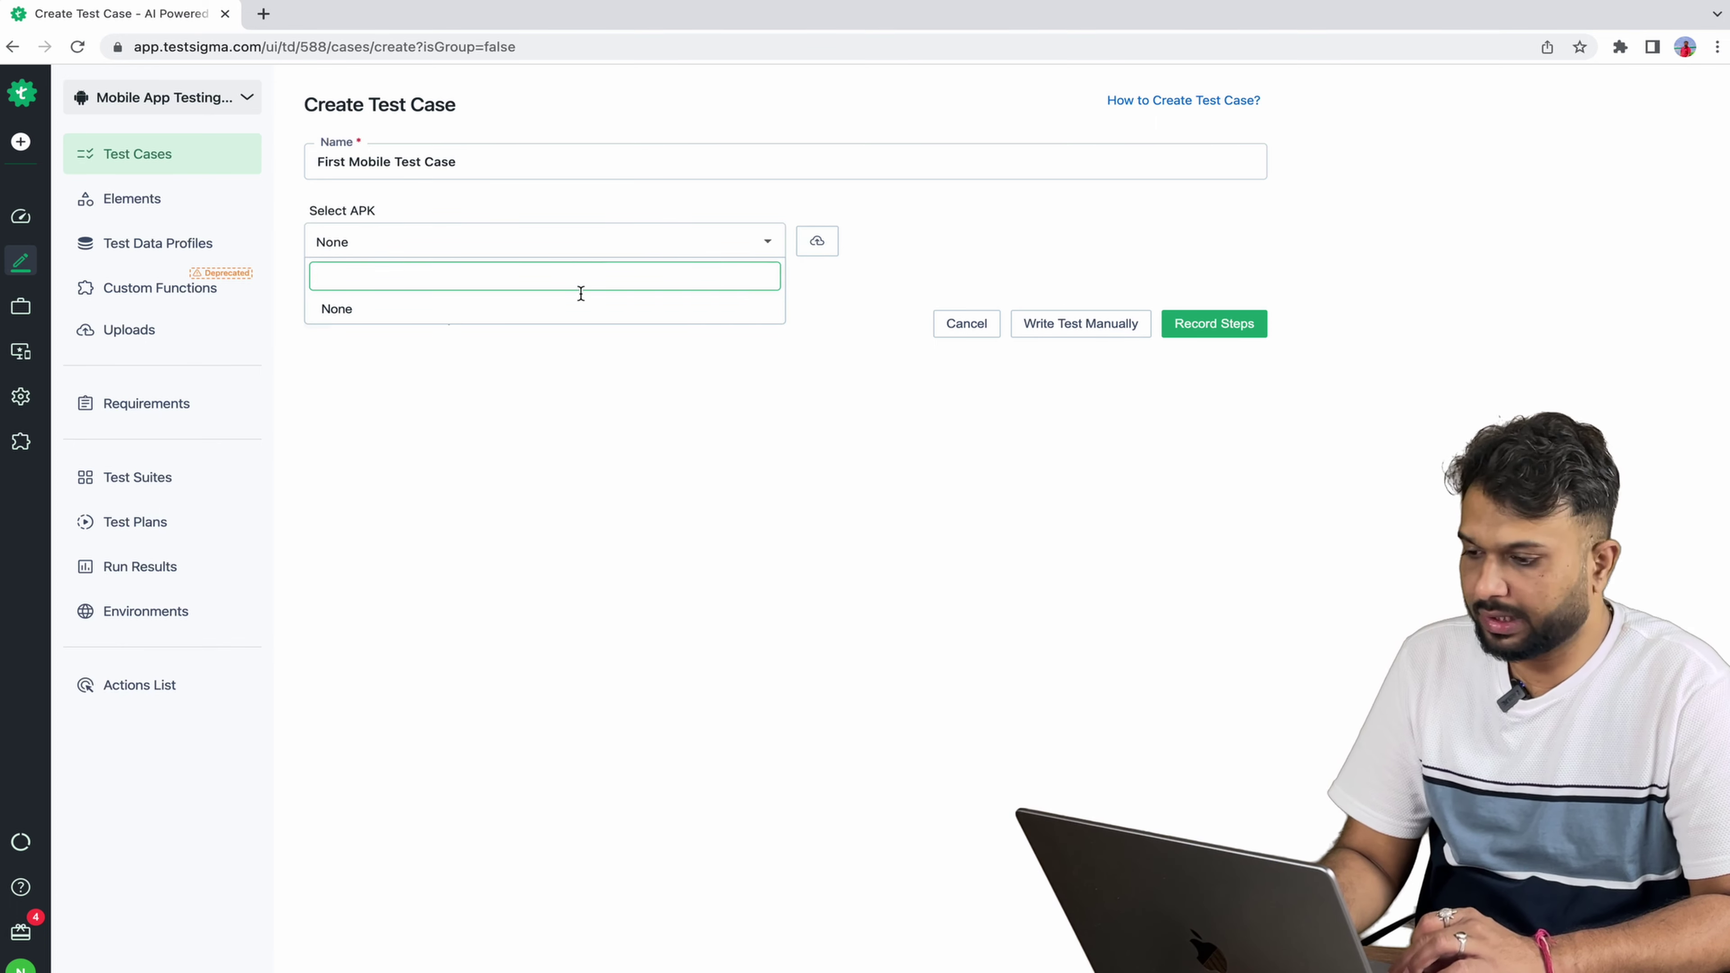
pyautogui.click(610, 392)
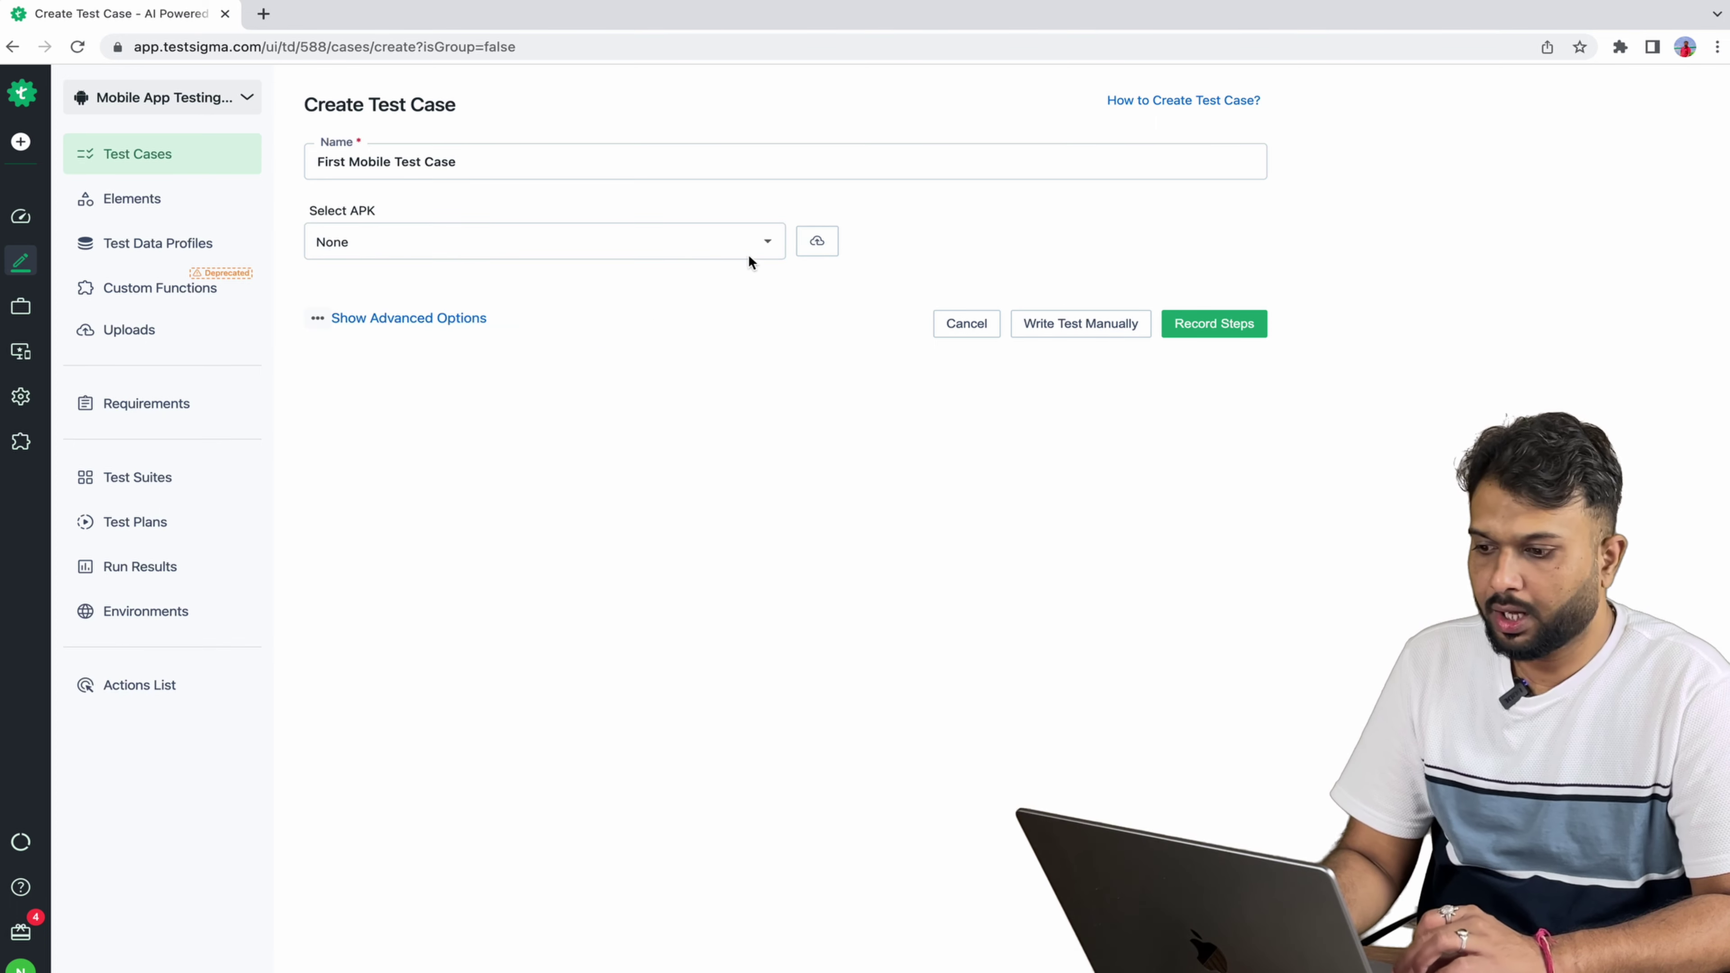
pyautogui.click(818, 242)
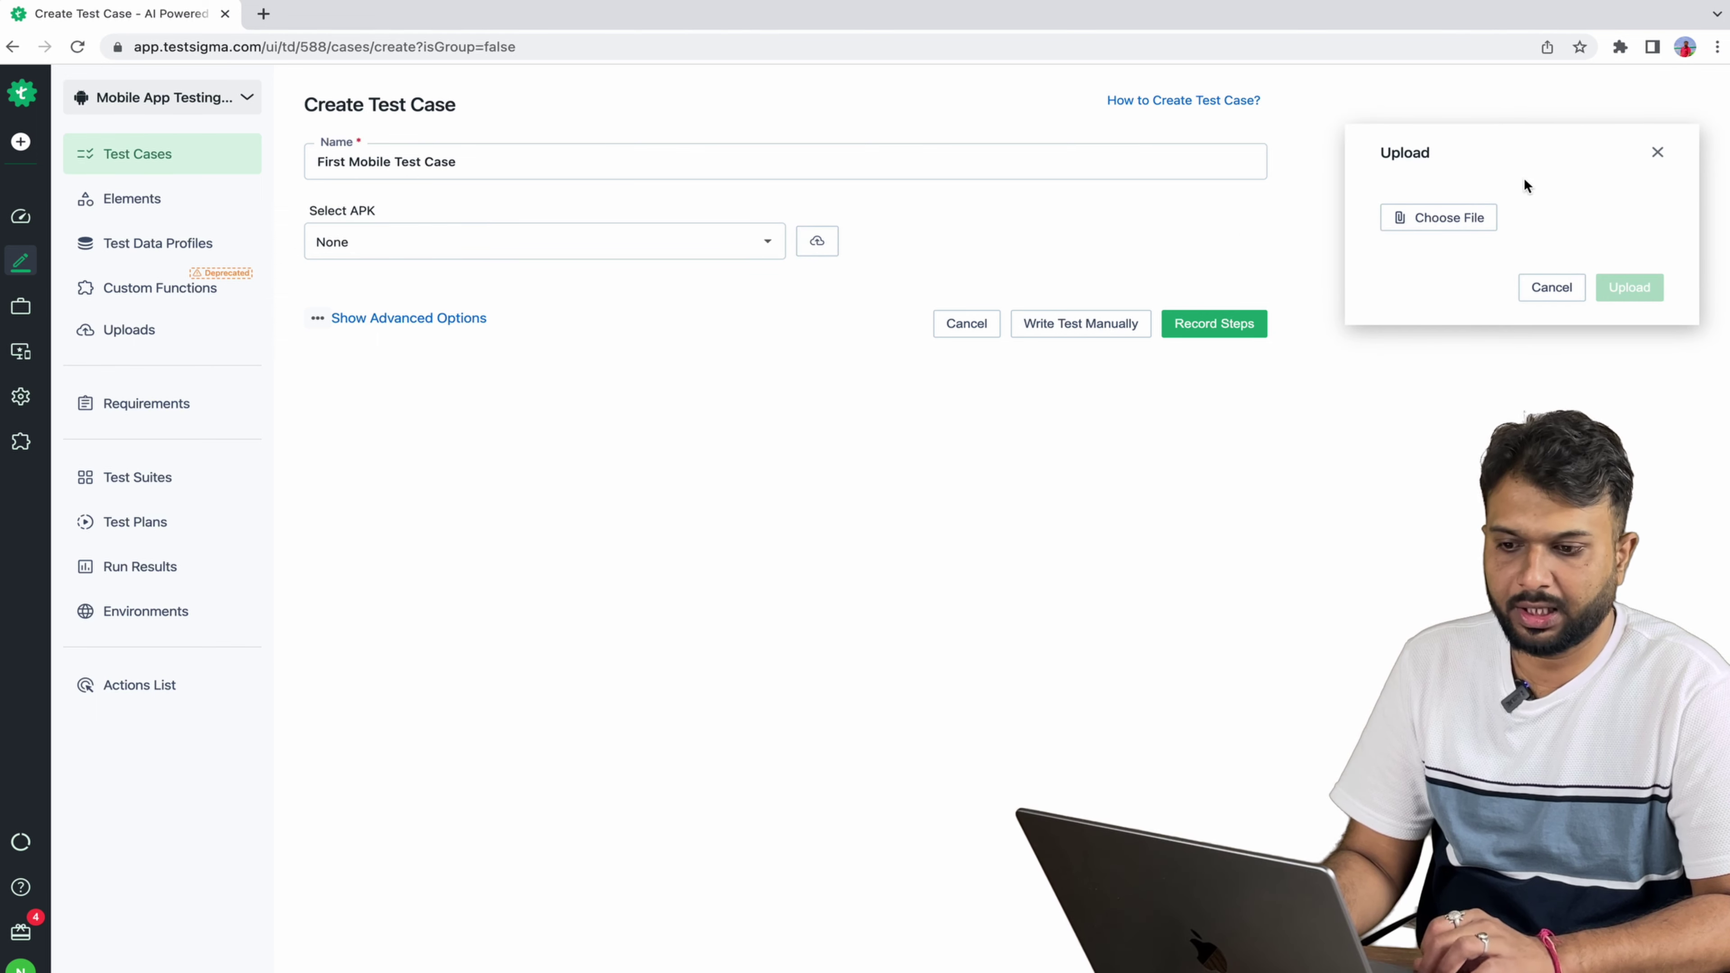
pyautogui.click(1448, 218)
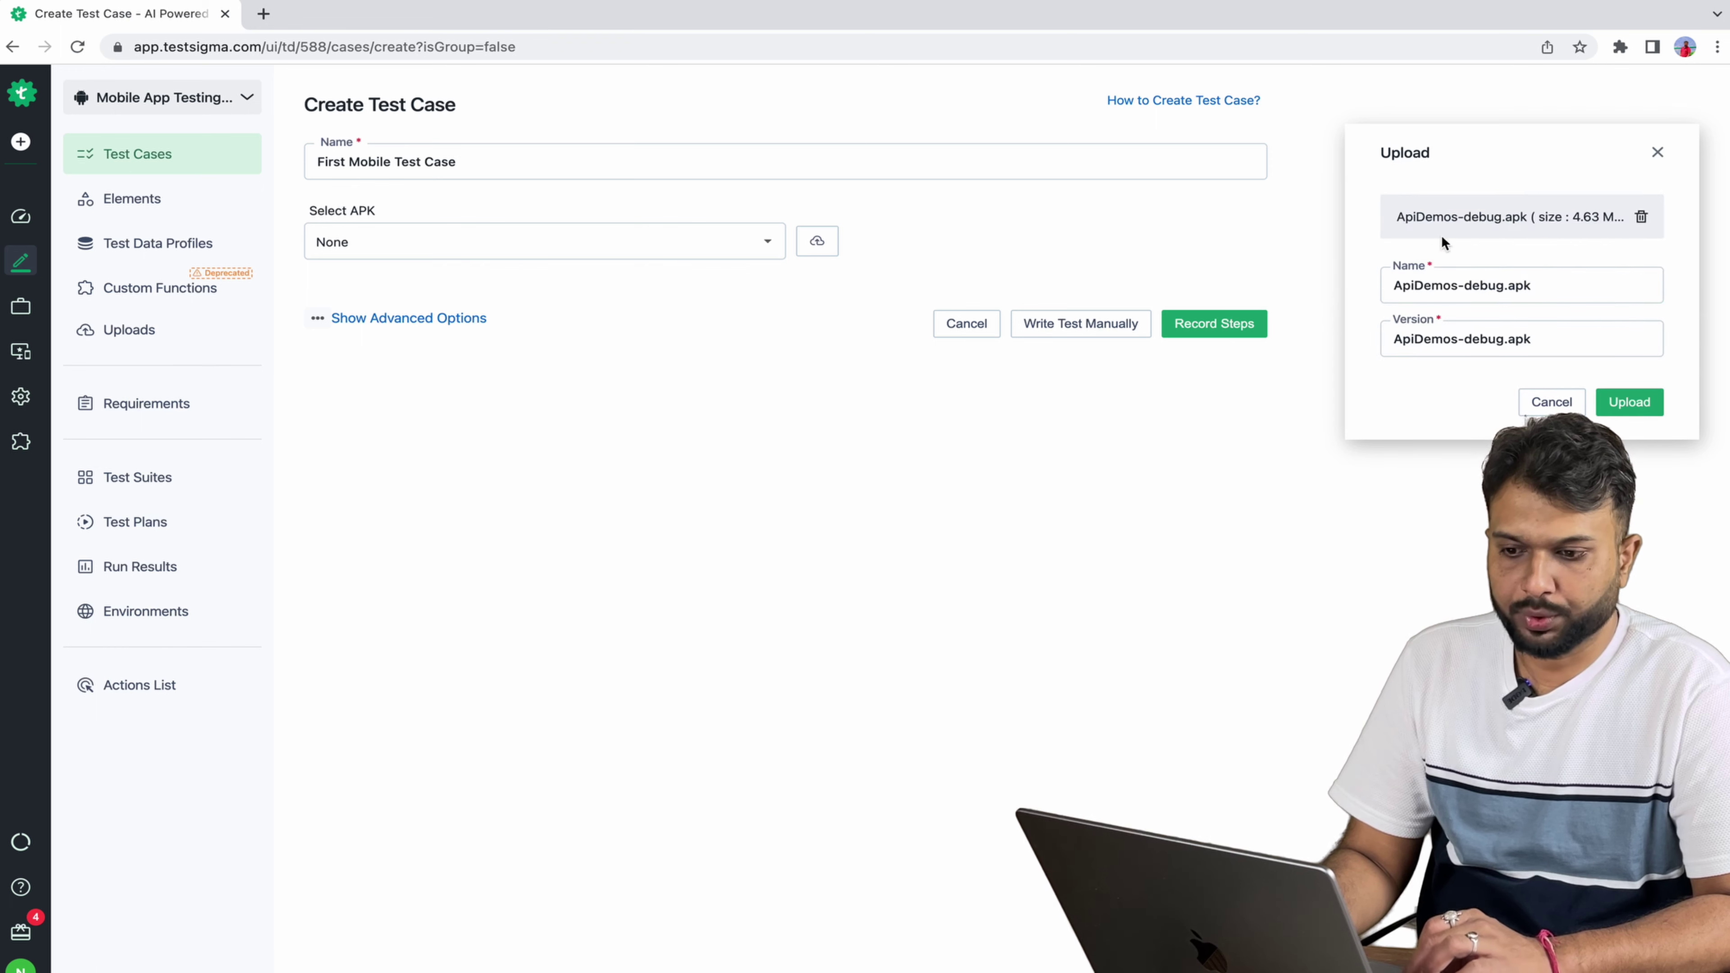
pyautogui.click(1408, 280)
pyautogui.doubleClick(1517, 285)
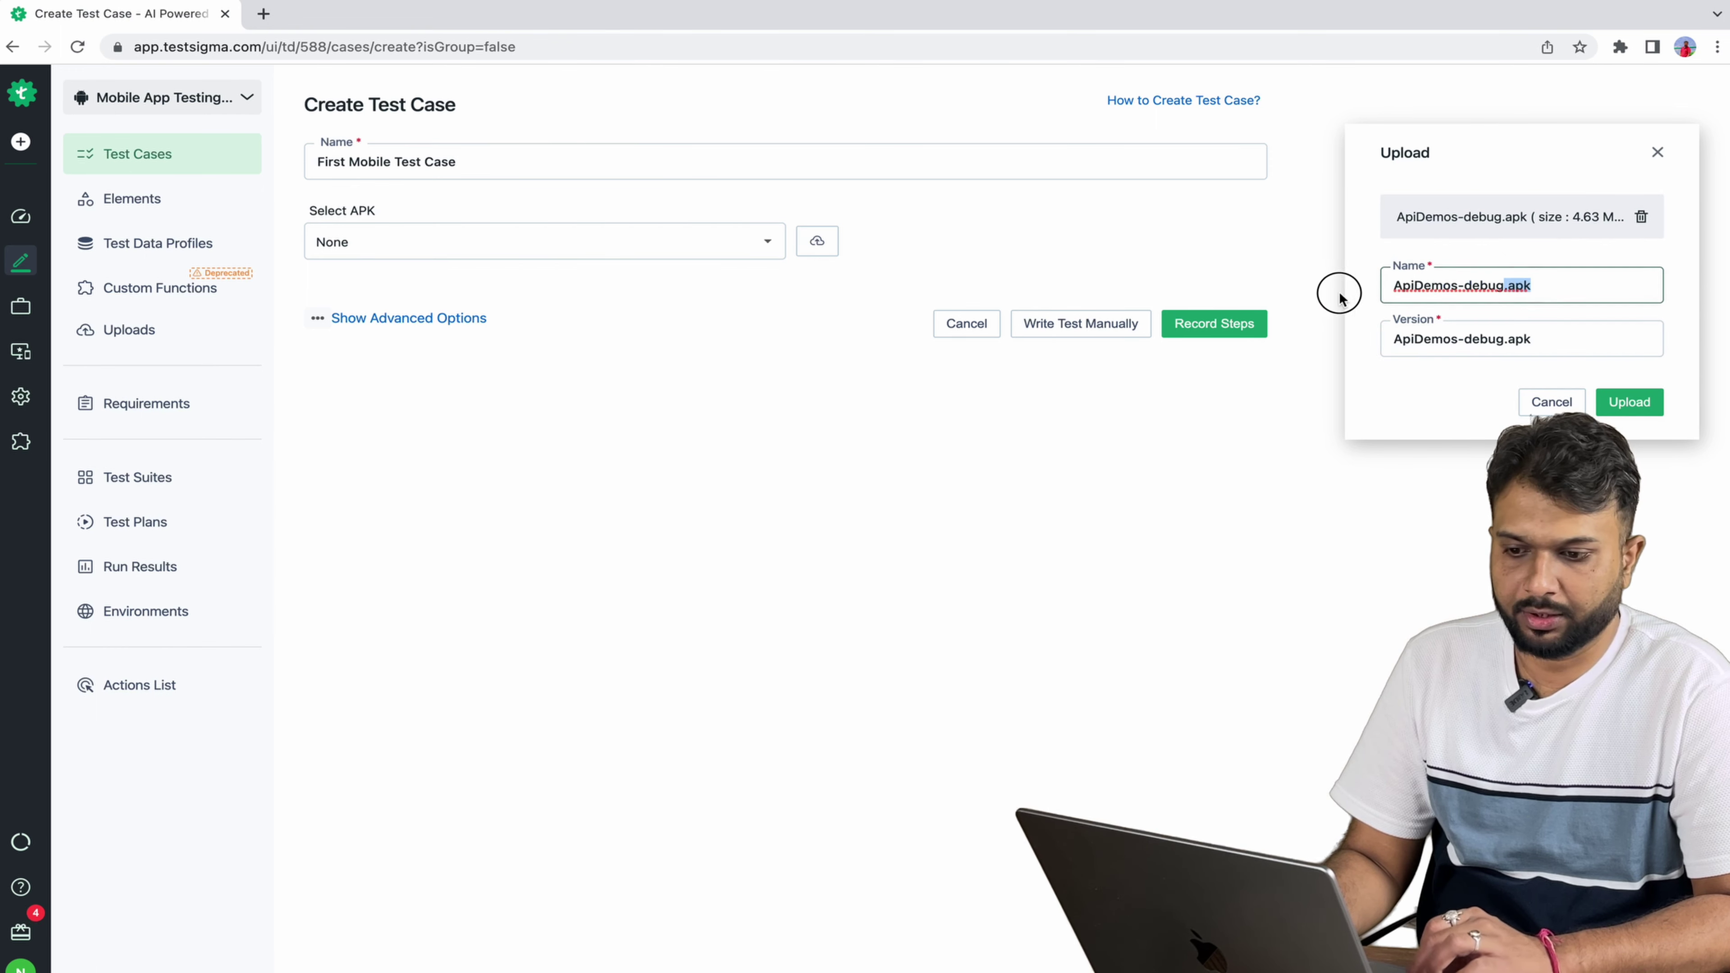
pyautogui.moveTo(1338, 298)
pyautogui.mouseDown()
pyautogui.moveTo(1324, 290)
pyautogui.moveTo(1345, 277)
pyautogui.mouseUp()
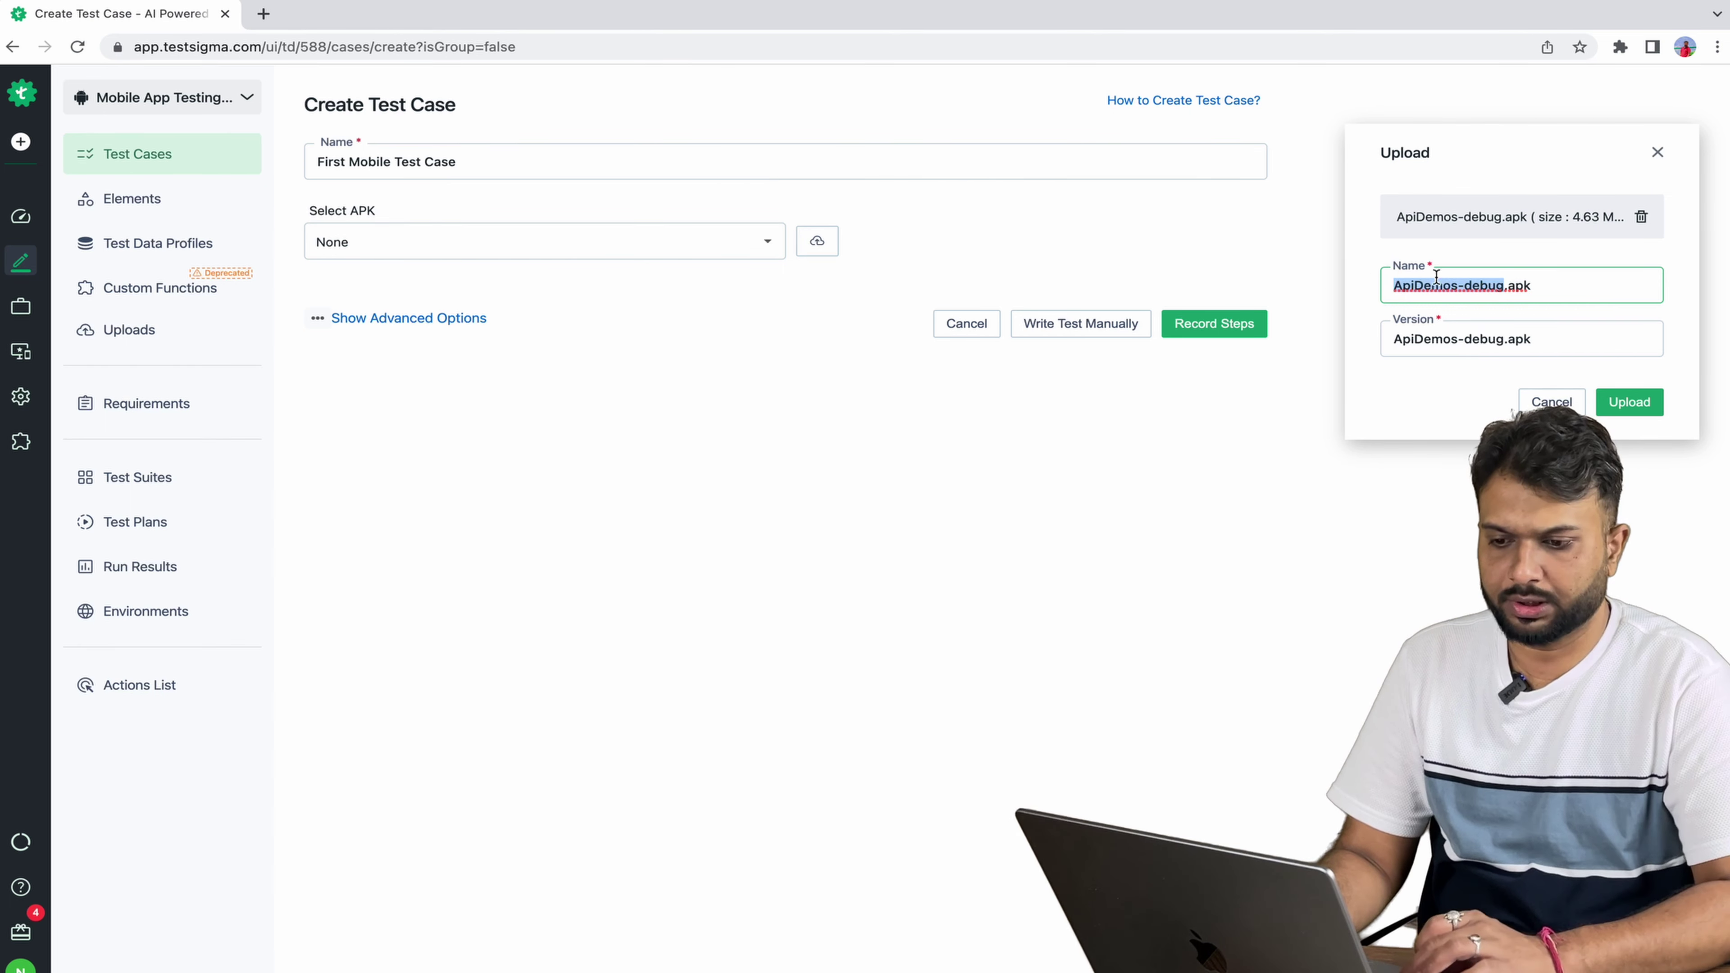
pyautogui.click(1626, 409)
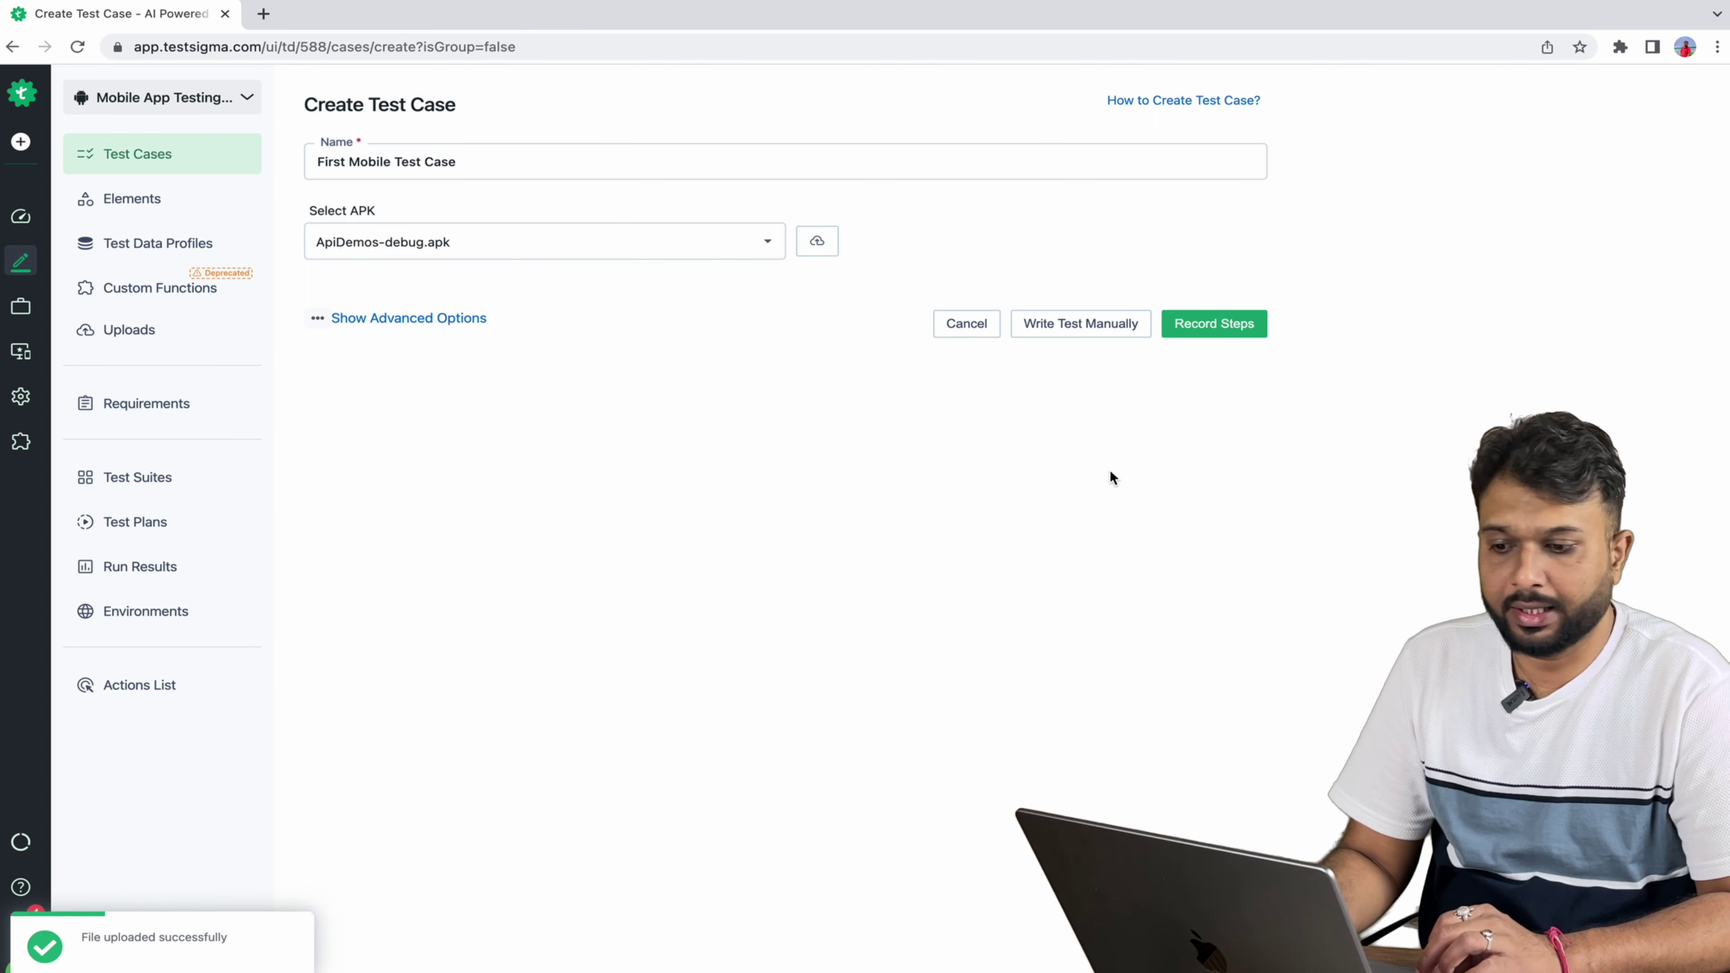
pyautogui.click(1078, 327)
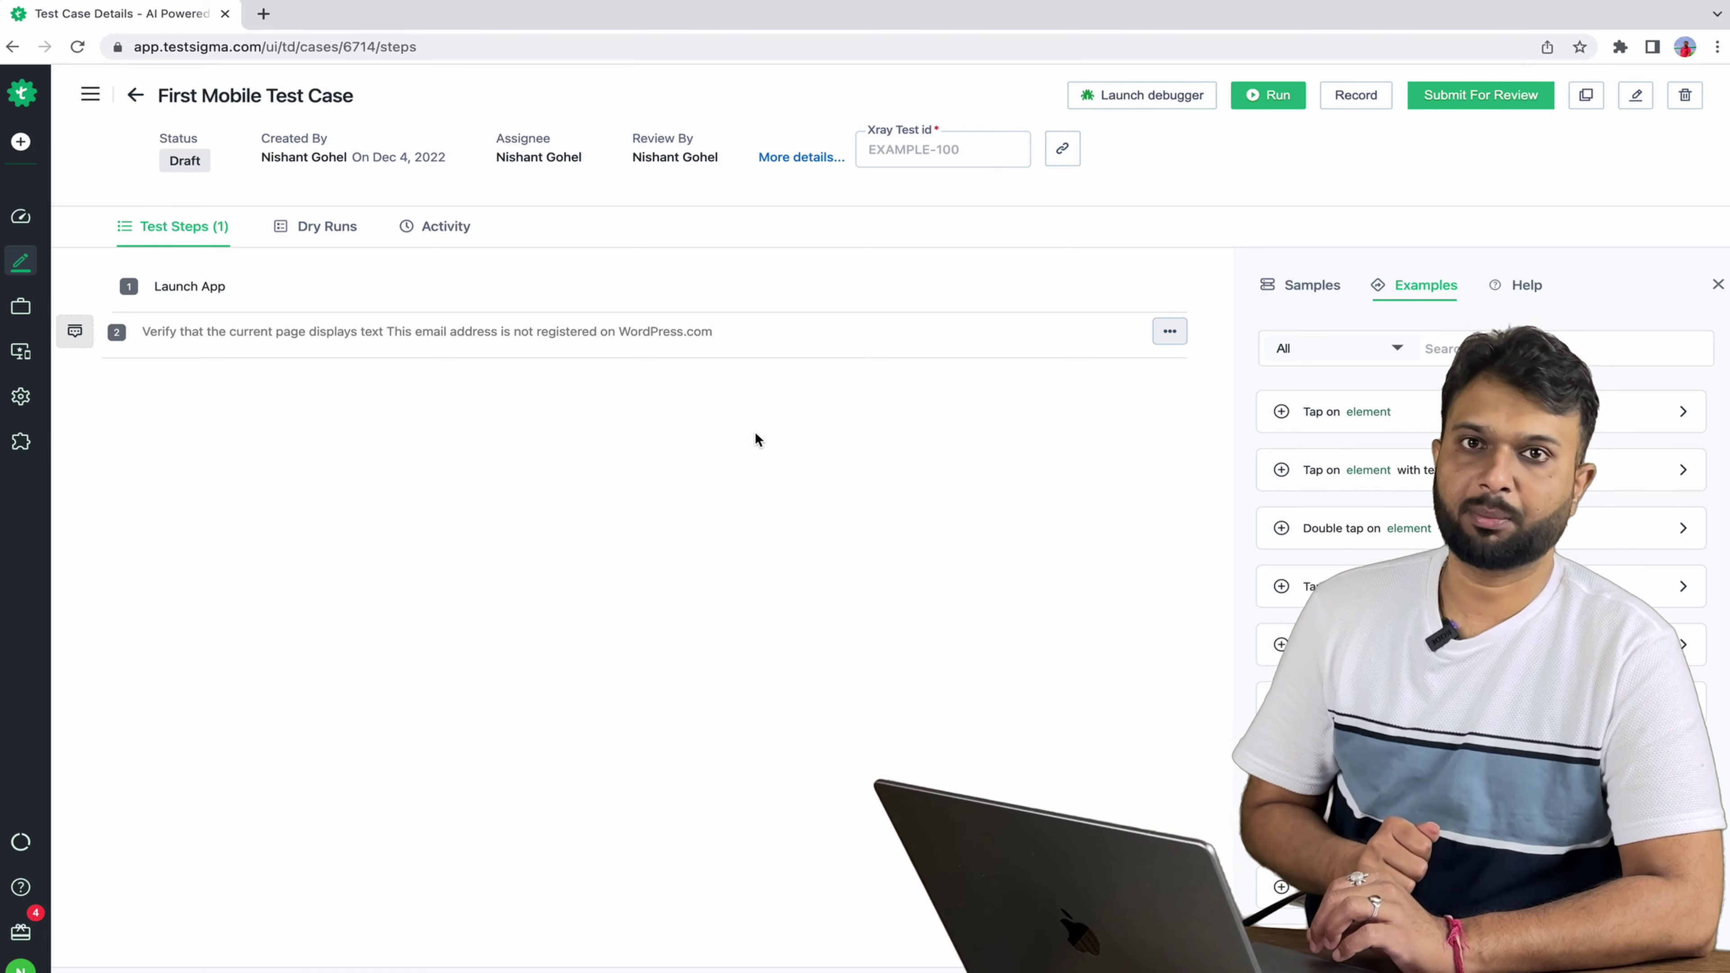
# Step: Add a second test step from the "Tap on element" template and begin creating a new element for it
pyautogui.click(640, 336)
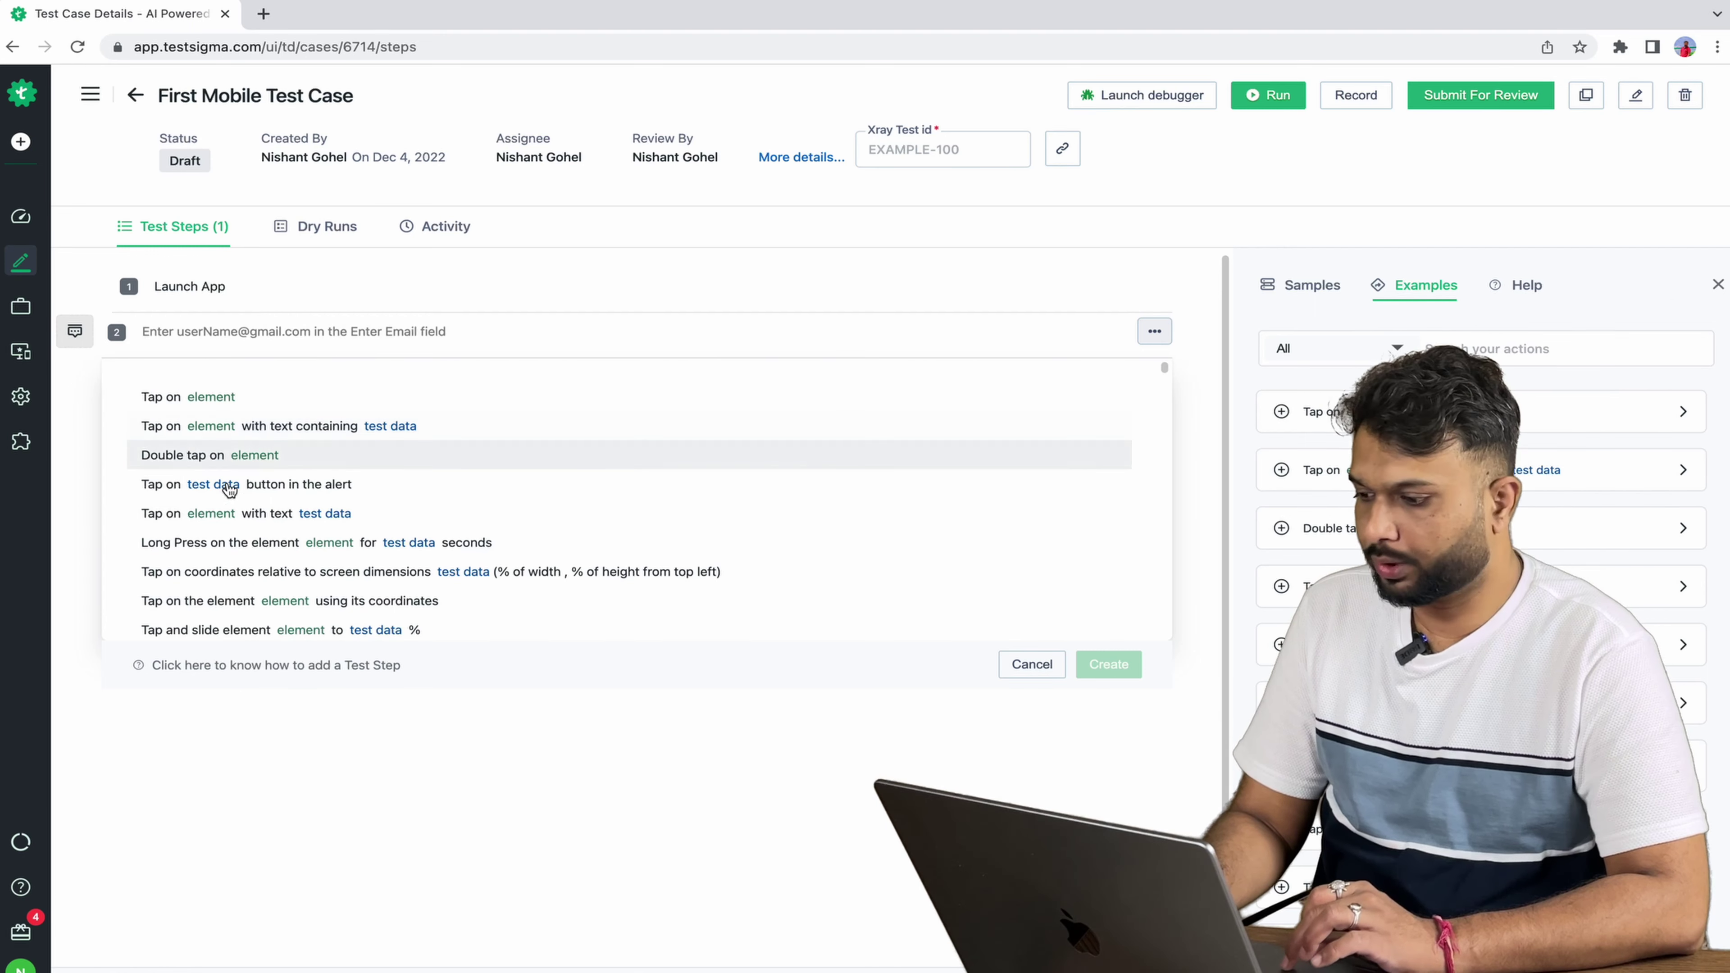
pyautogui.click(230, 401)
pyautogui.click(216, 337)
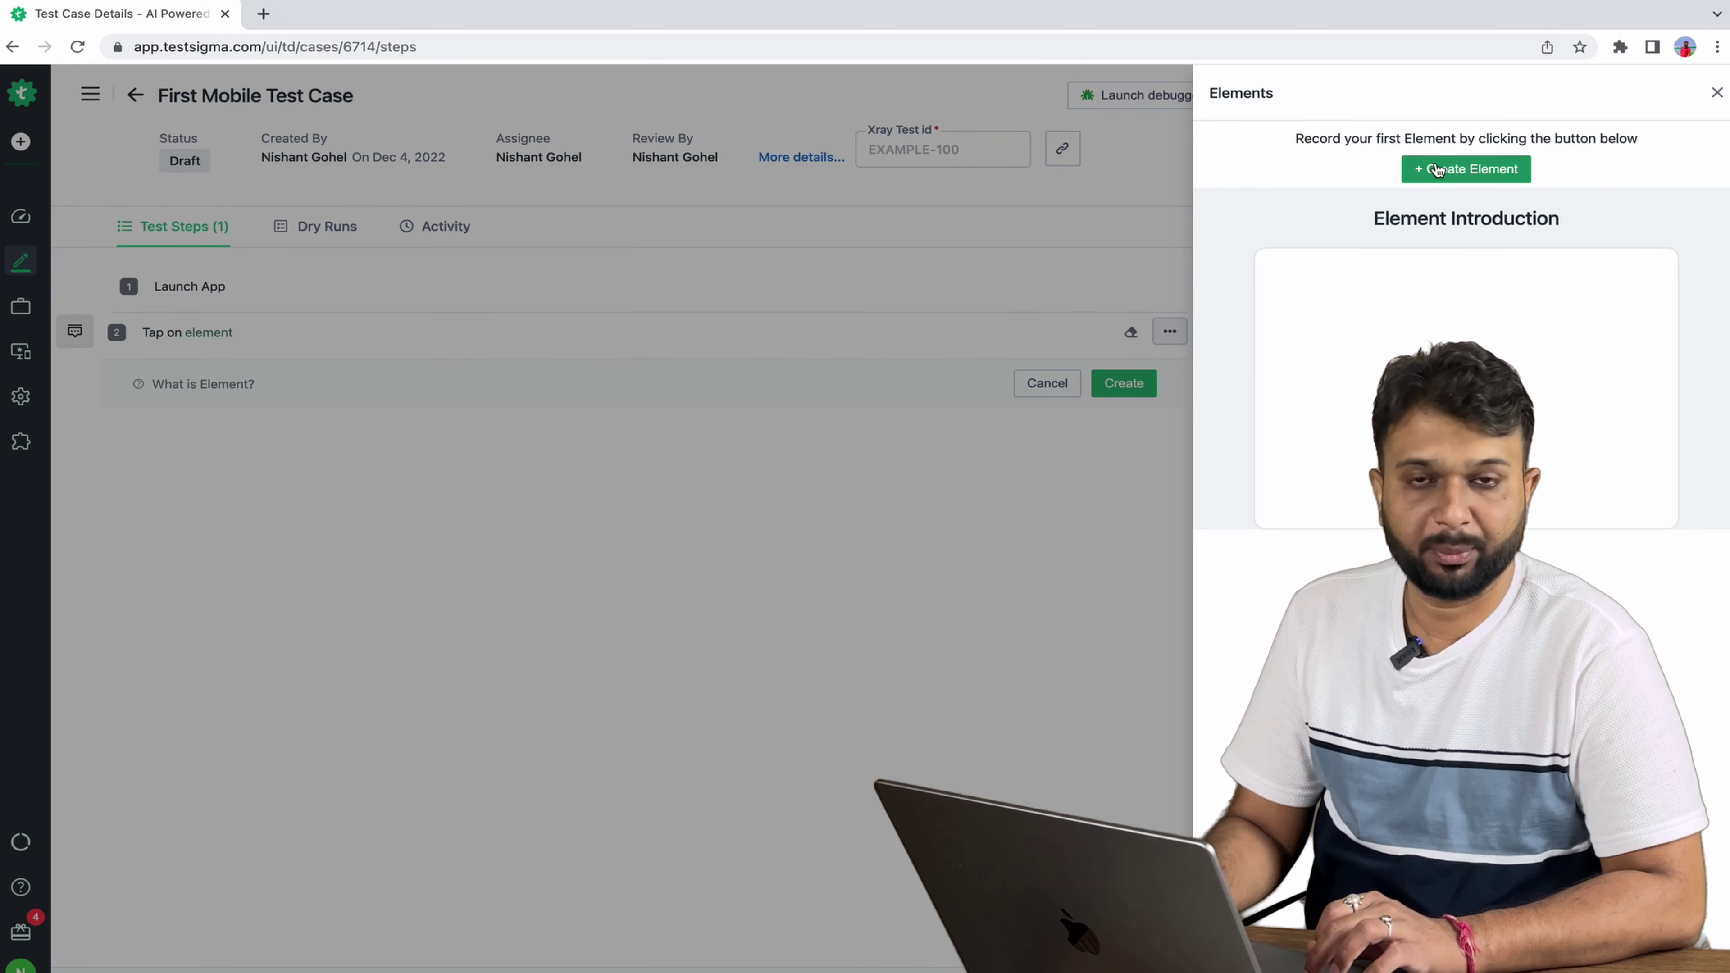
pyautogui.click(1456, 171)
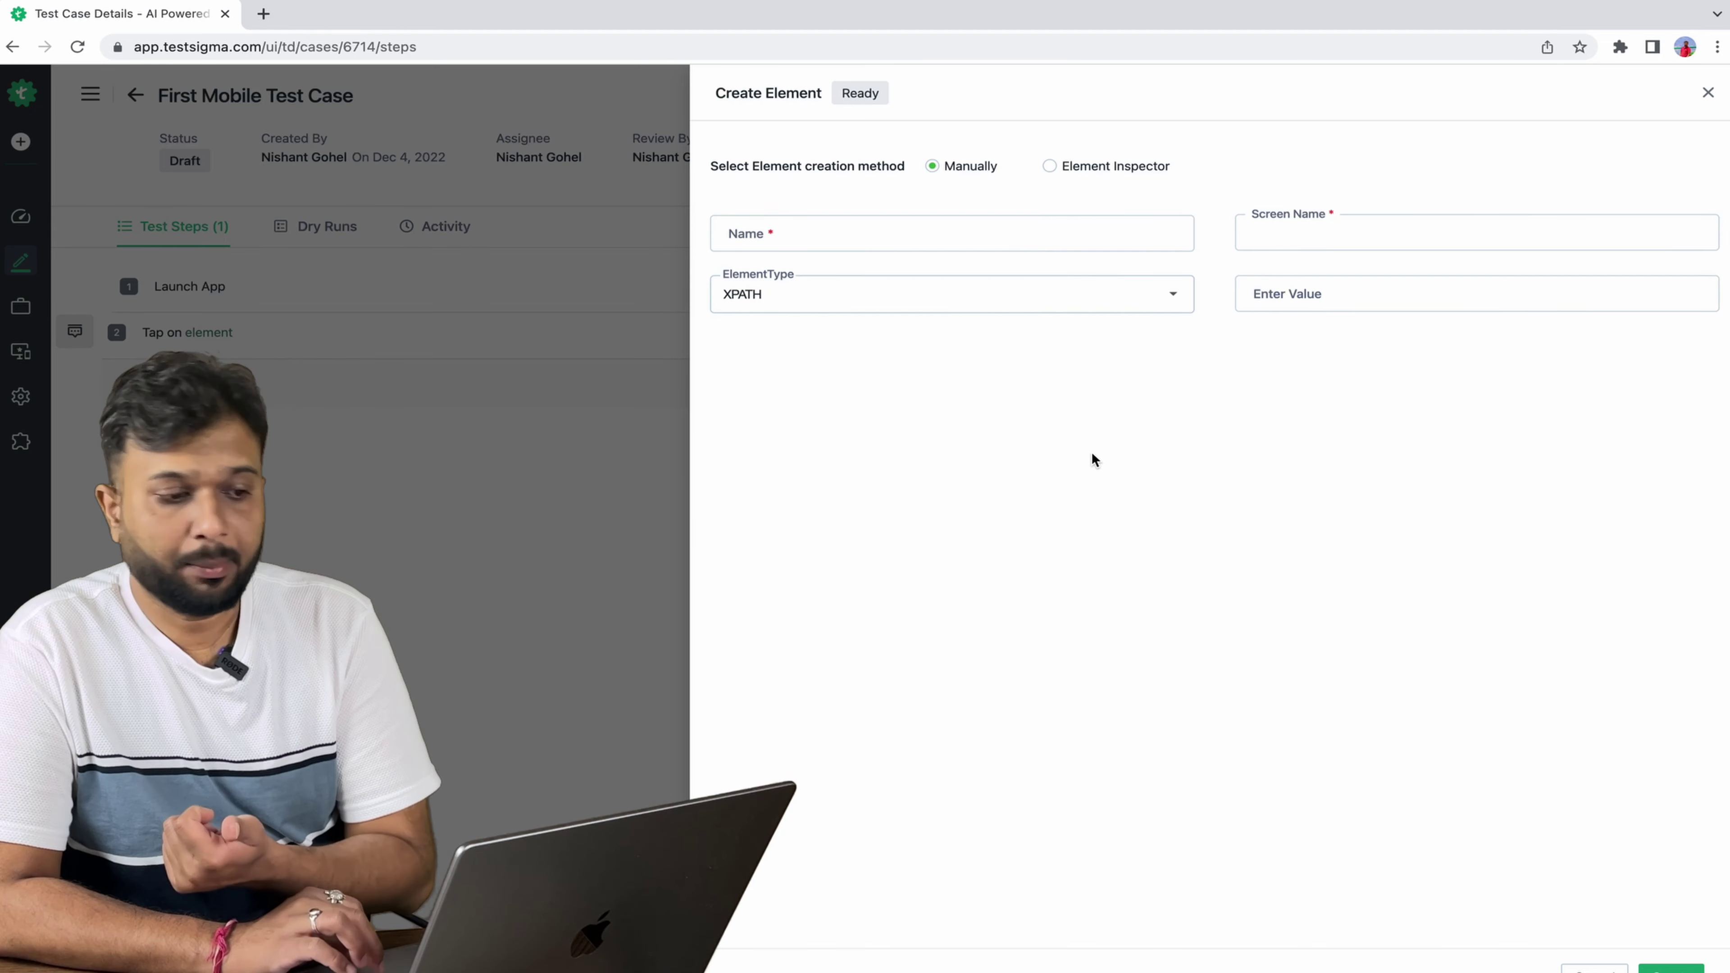
pyautogui.click(1007, 301)
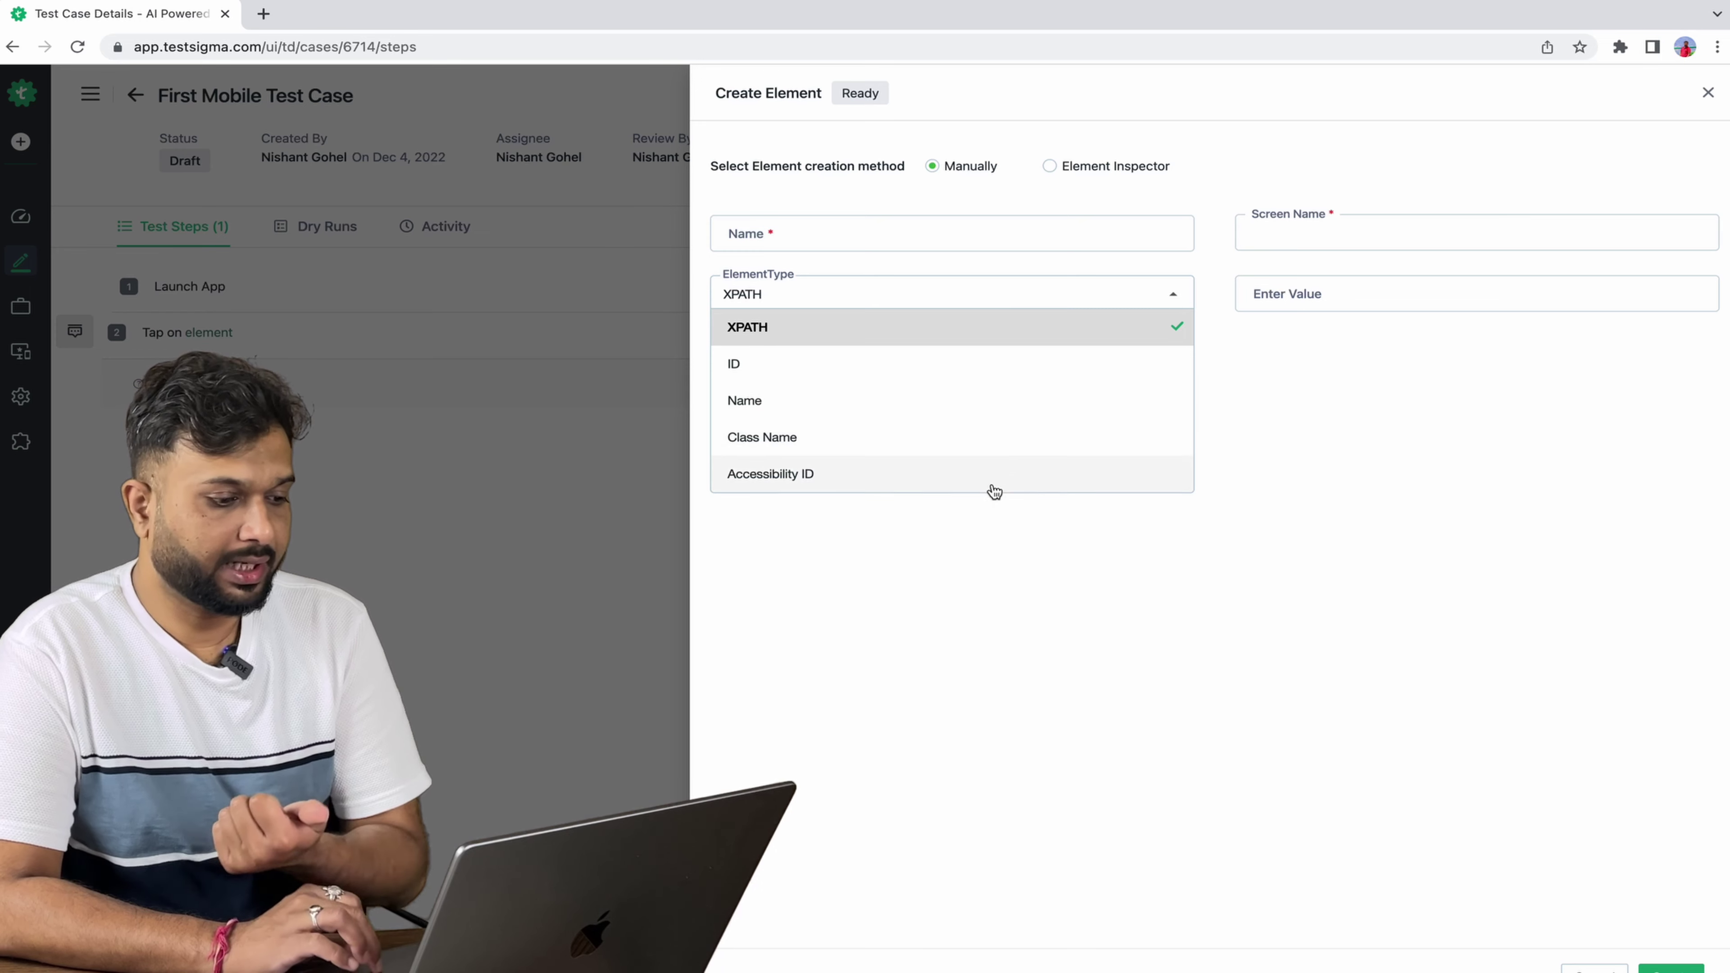
pyautogui.click(885, 406)
pyautogui.click(1351, 285)
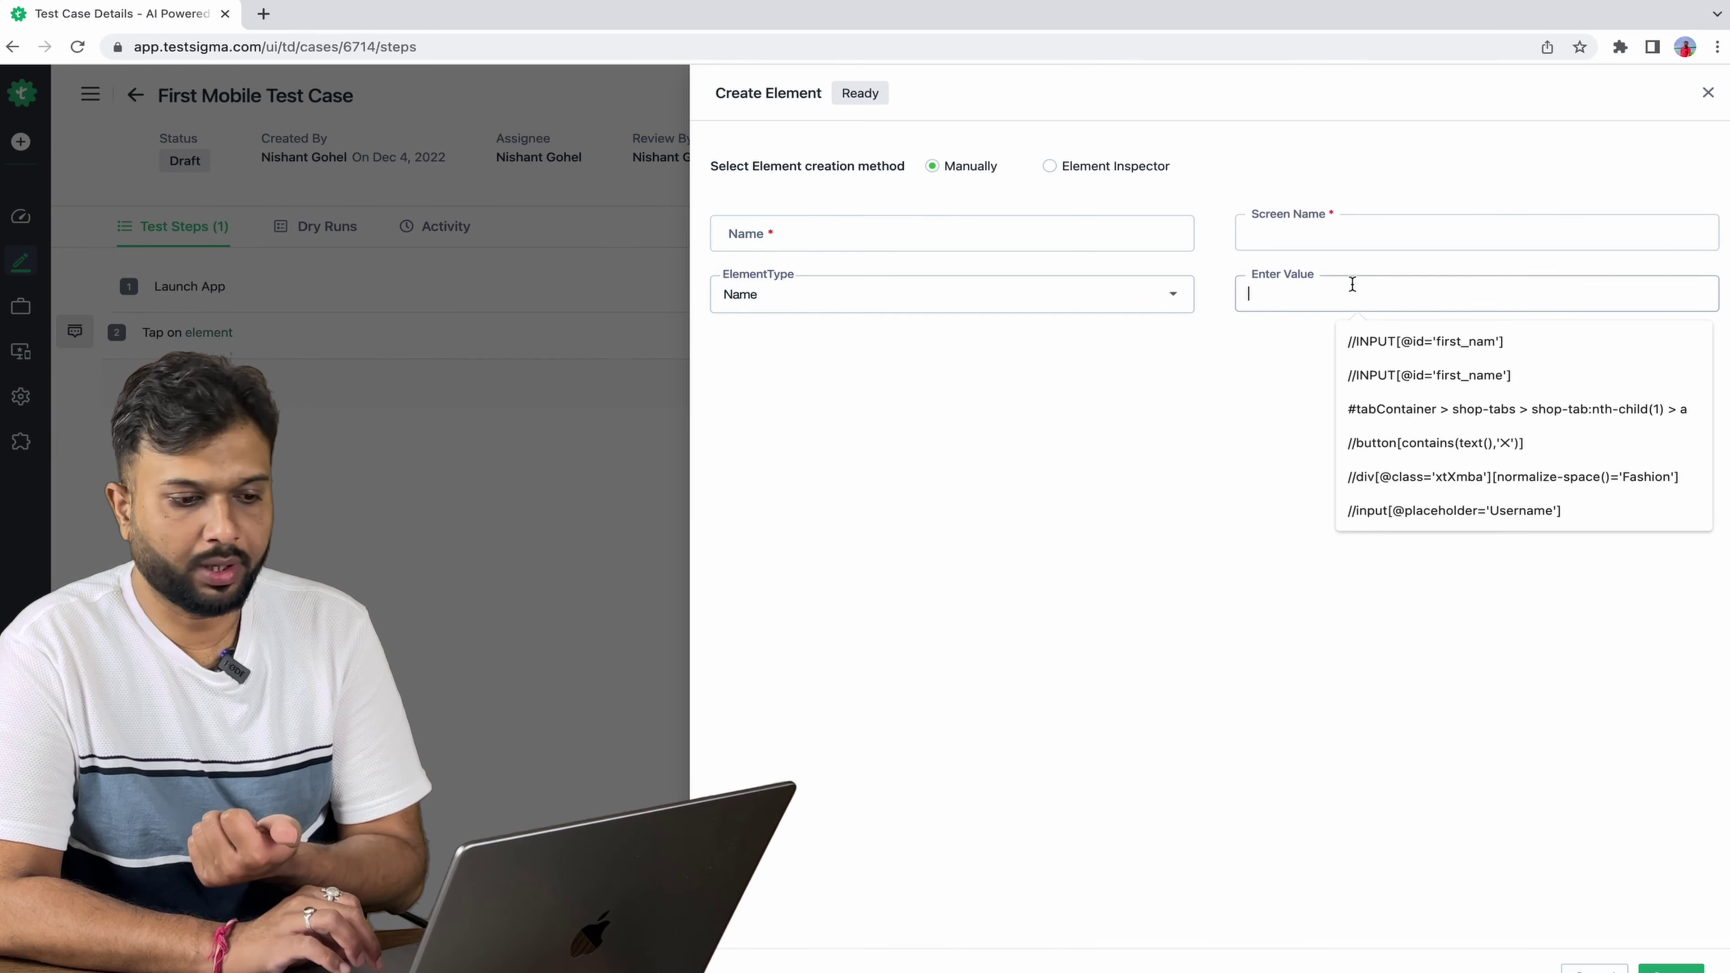
pyautogui.click(1240, 372)
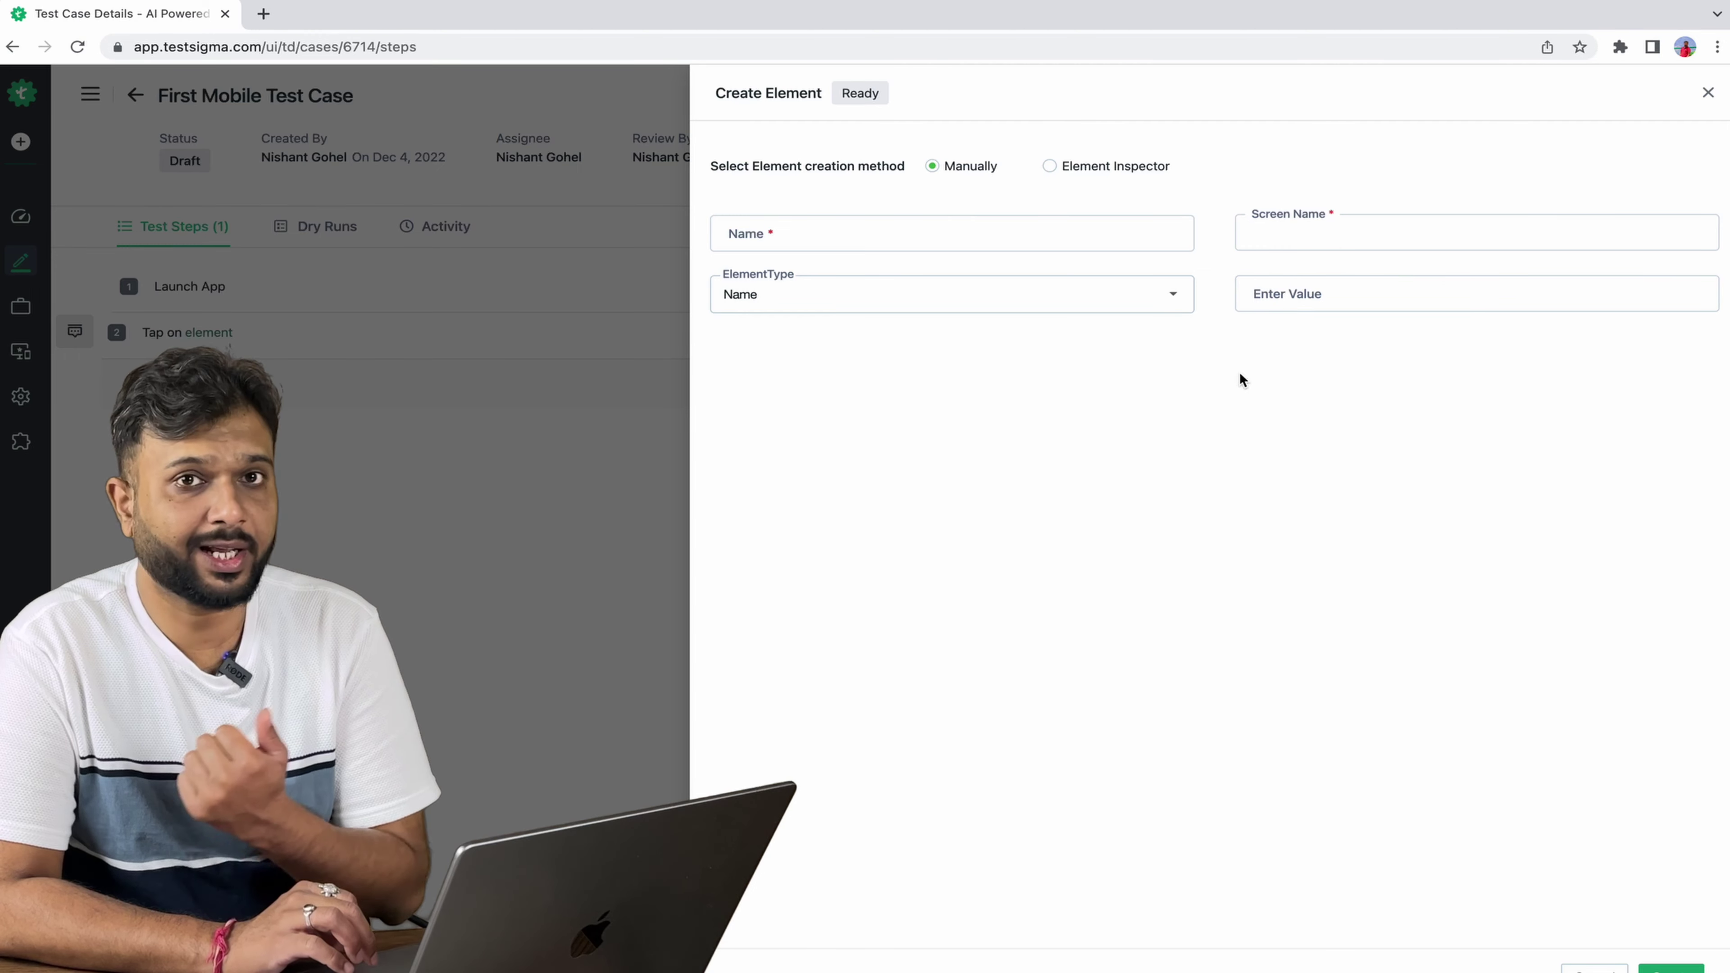
# Step: Switch element creation to the Element Inspector and choose Android 12 on a Samsung Galaxy S21 5G in Testsigma Lab
pyautogui.click(1049, 167)
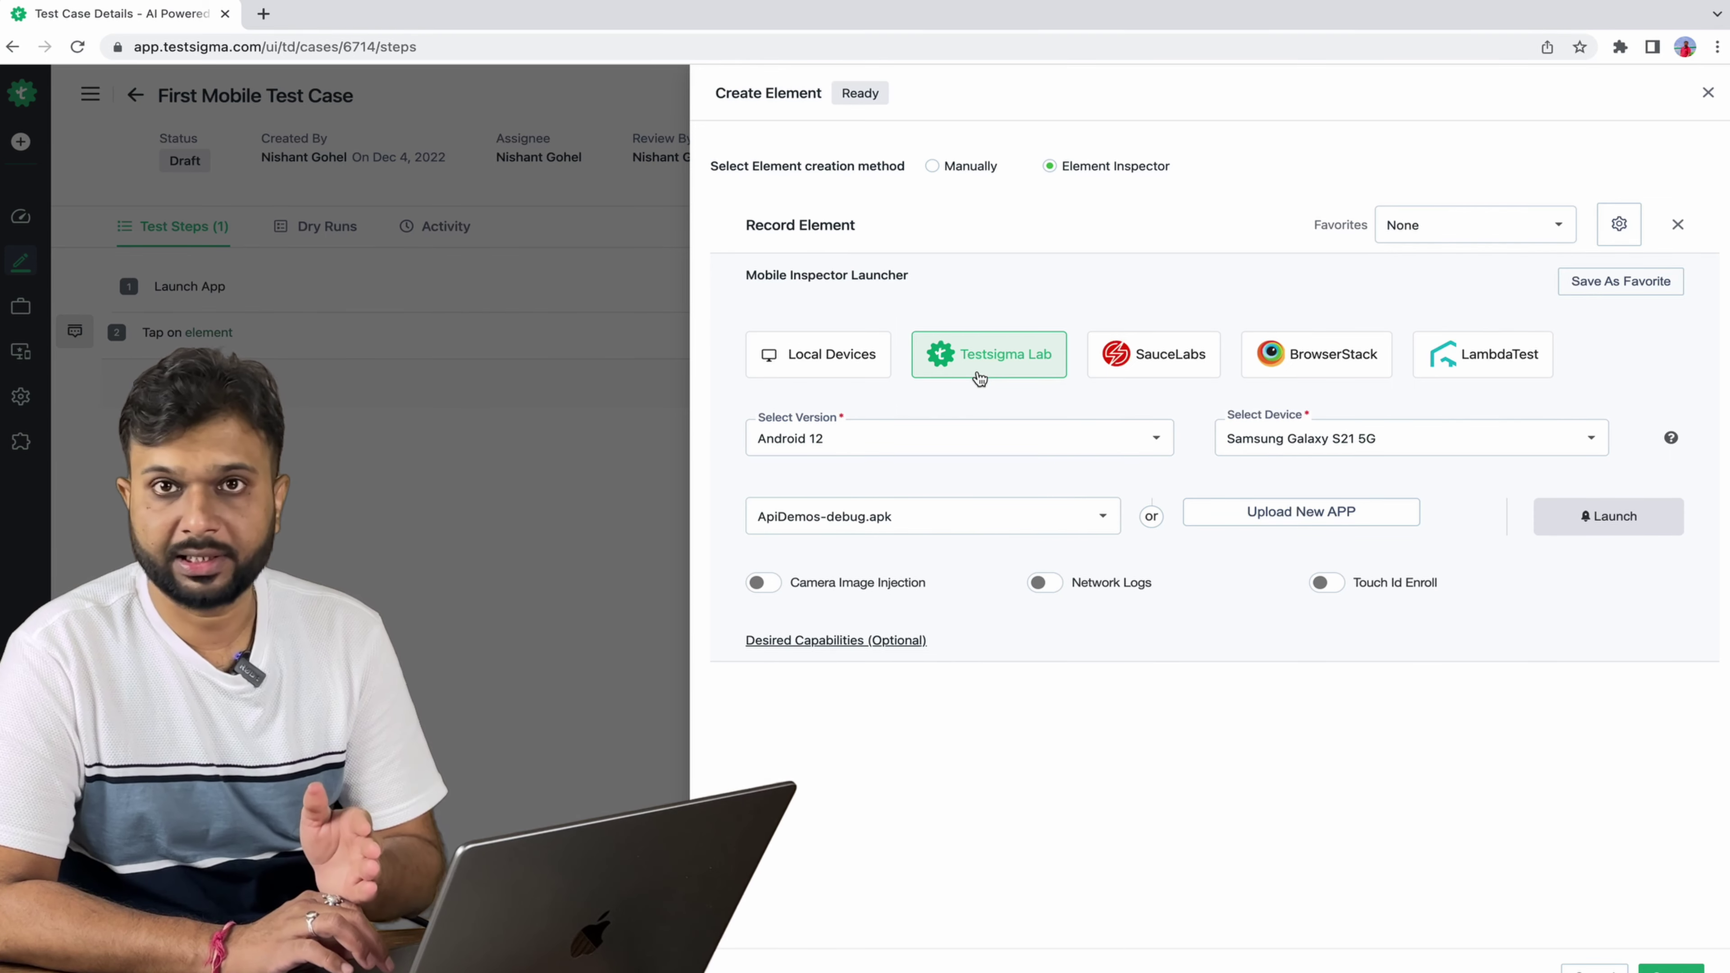
pyautogui.click(844, 431)
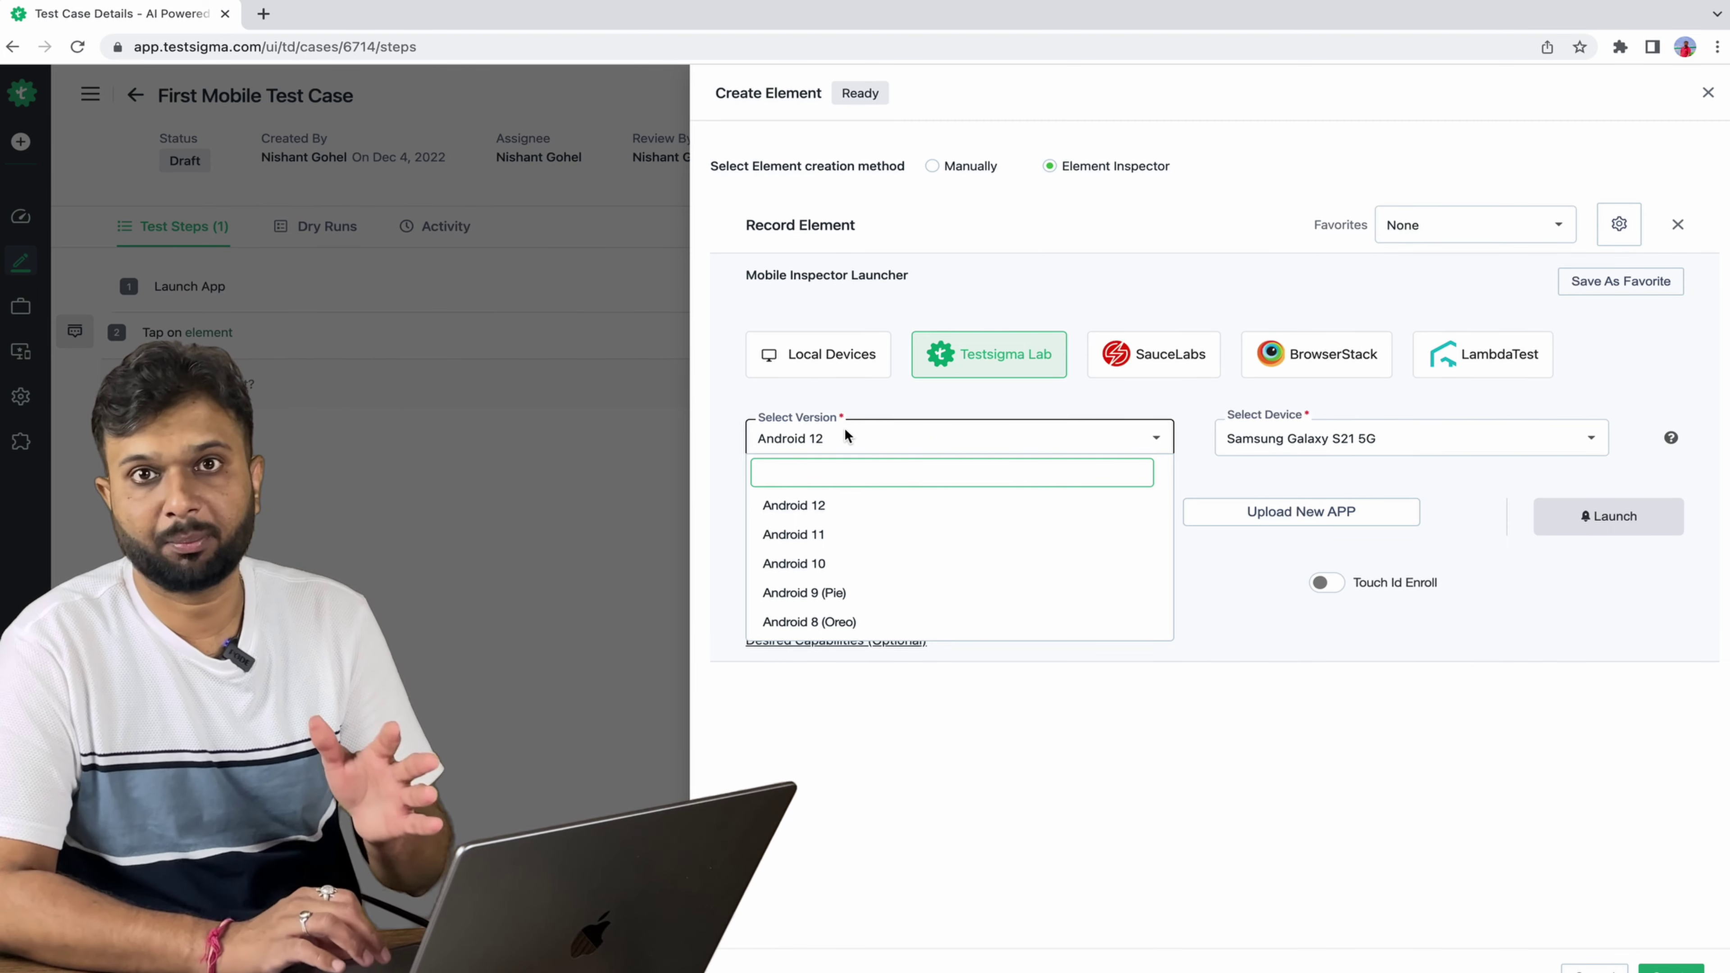
pyautogui.scroll(-3, 892, 576)
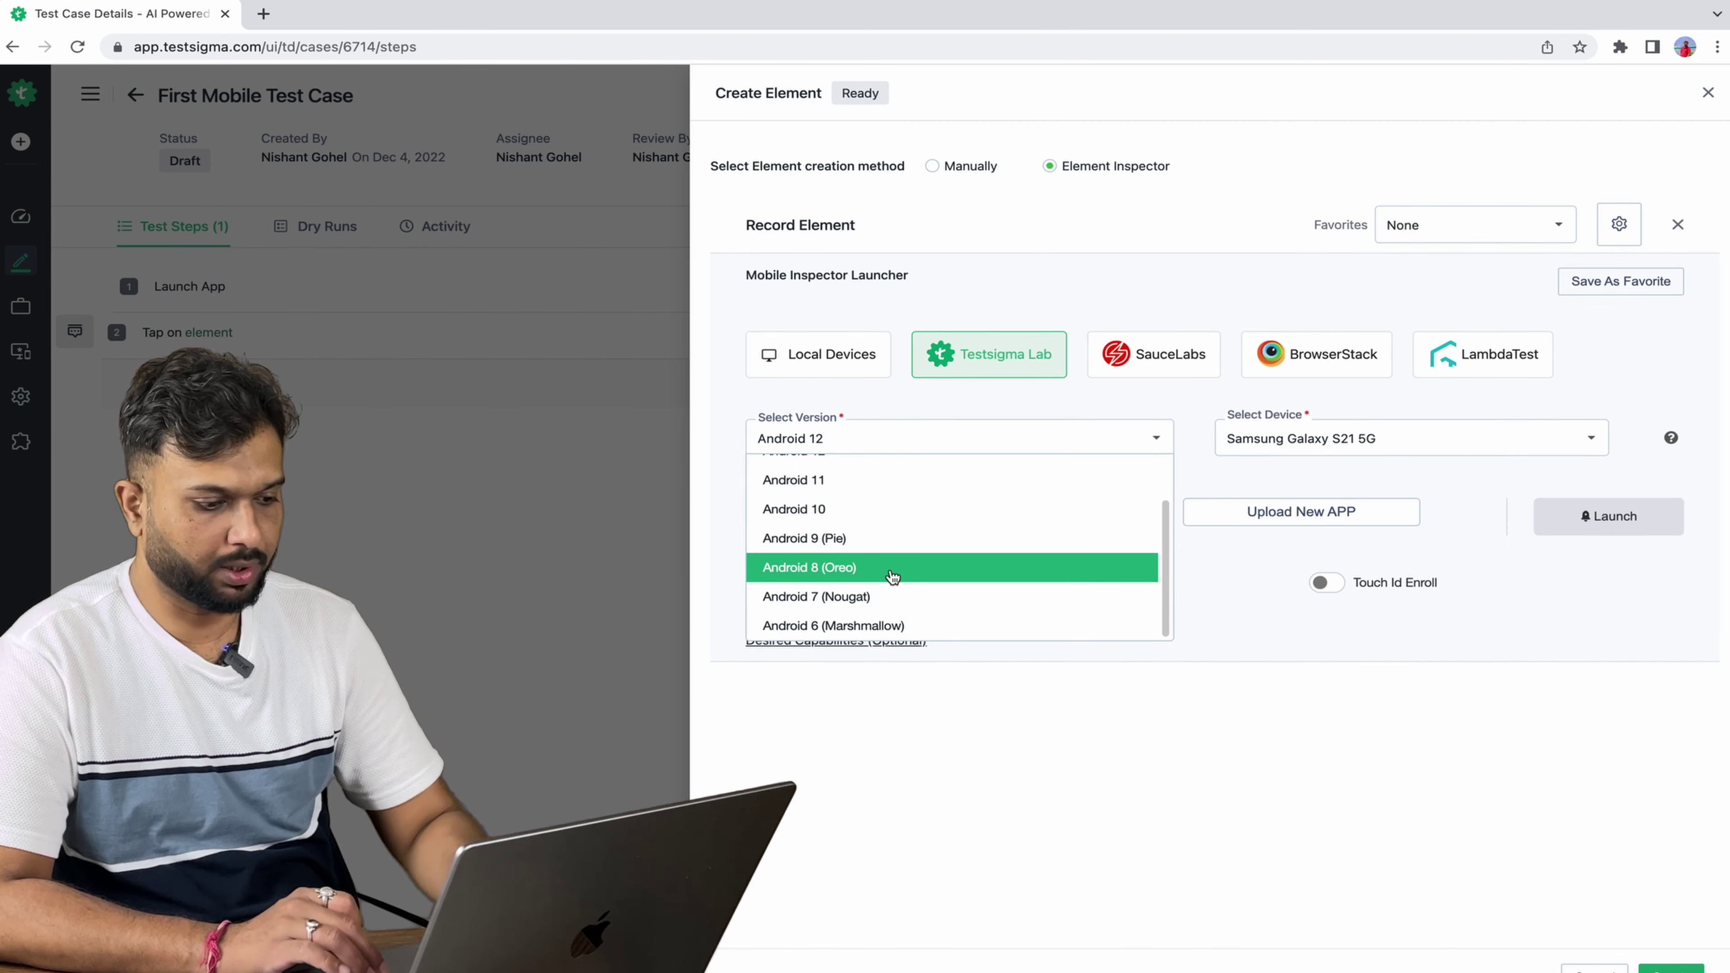
pyautogui.scroll(3, 881, 545)
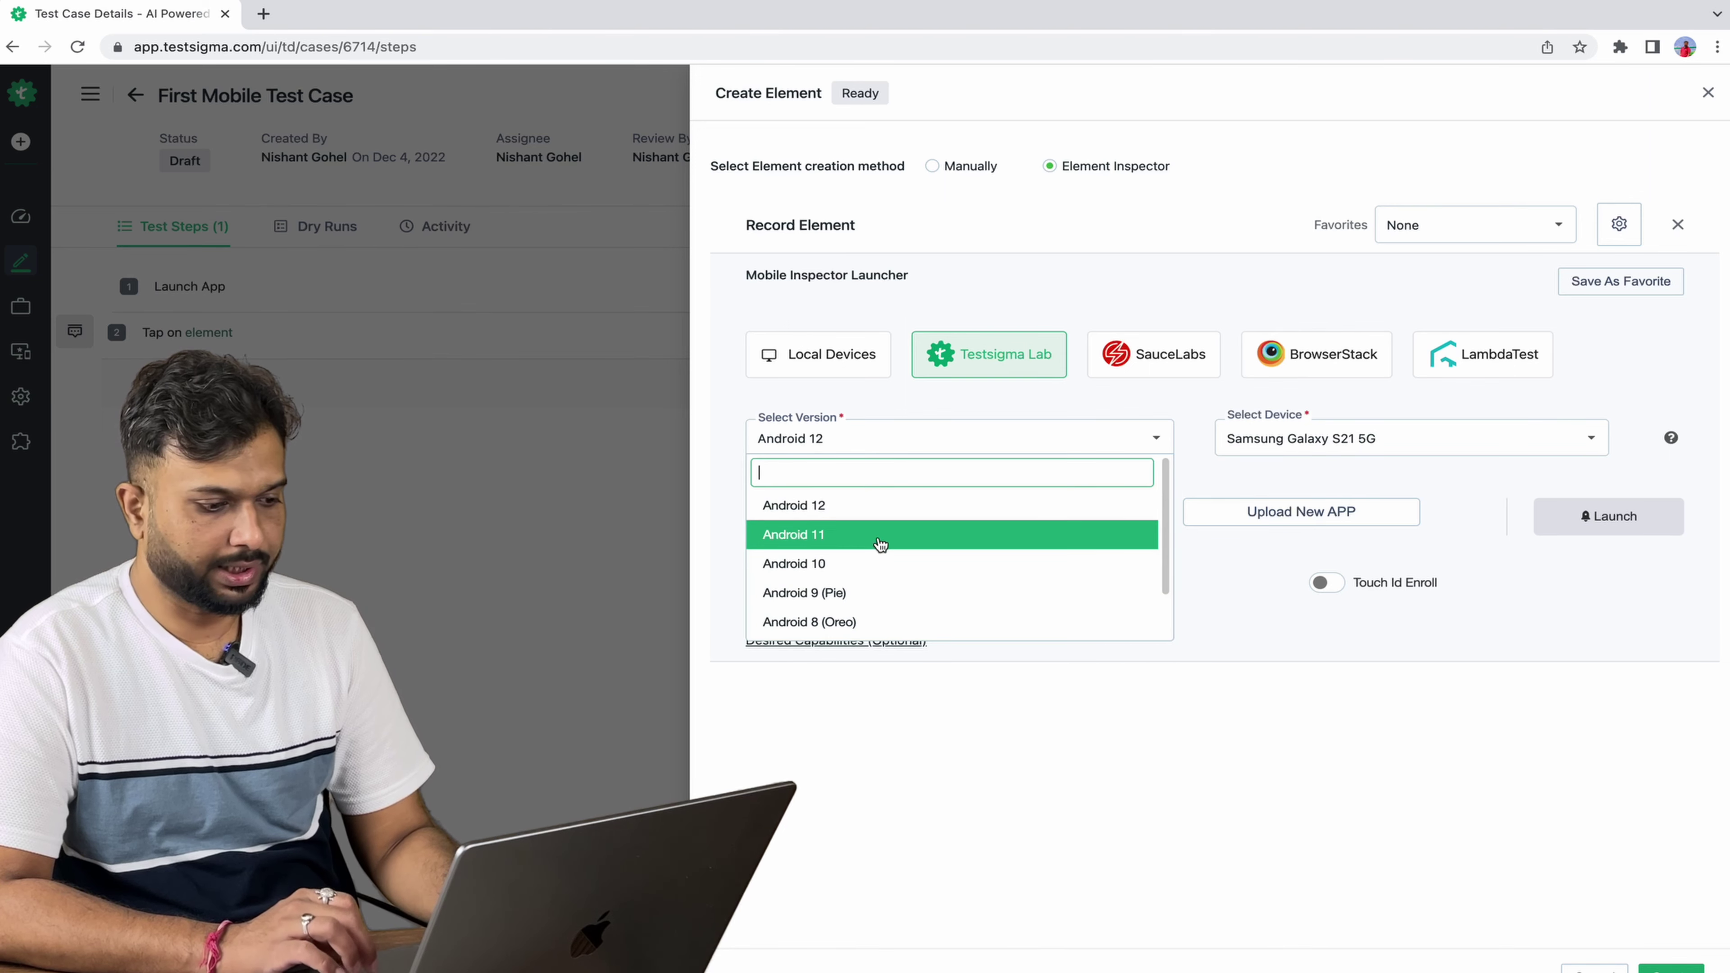
pyautogui.click(837, 518)
pyautogui.click(1284, 444)
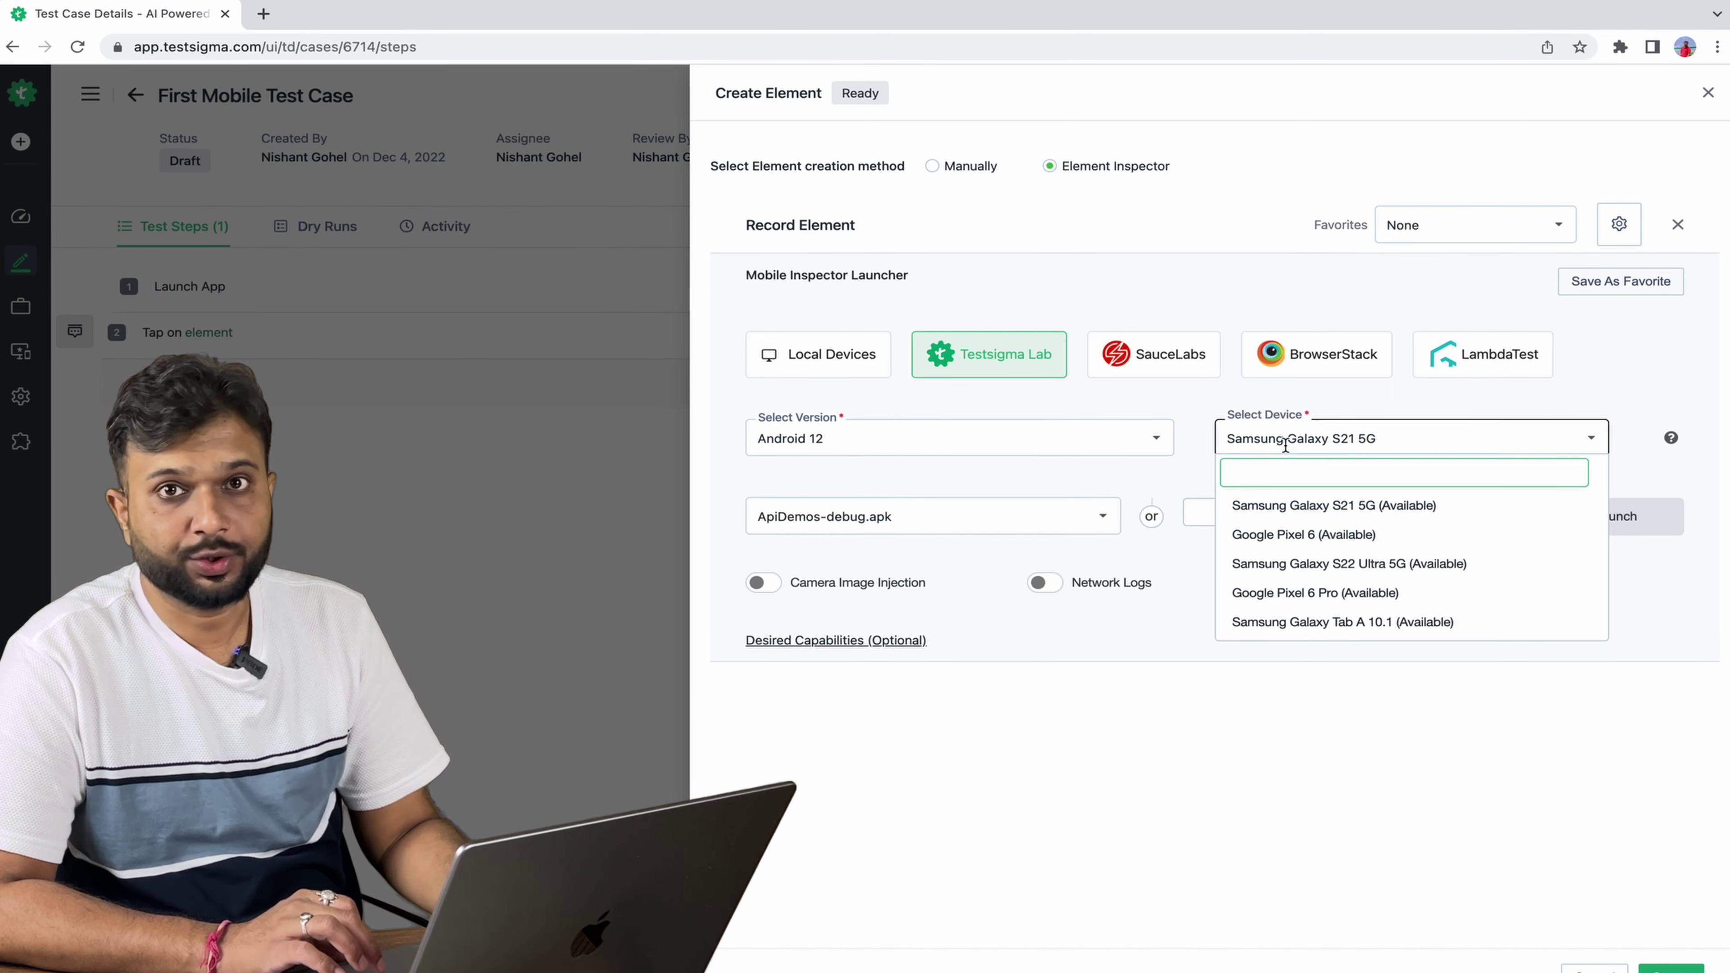
pyautogui.scroll(-5, 1328, 542)
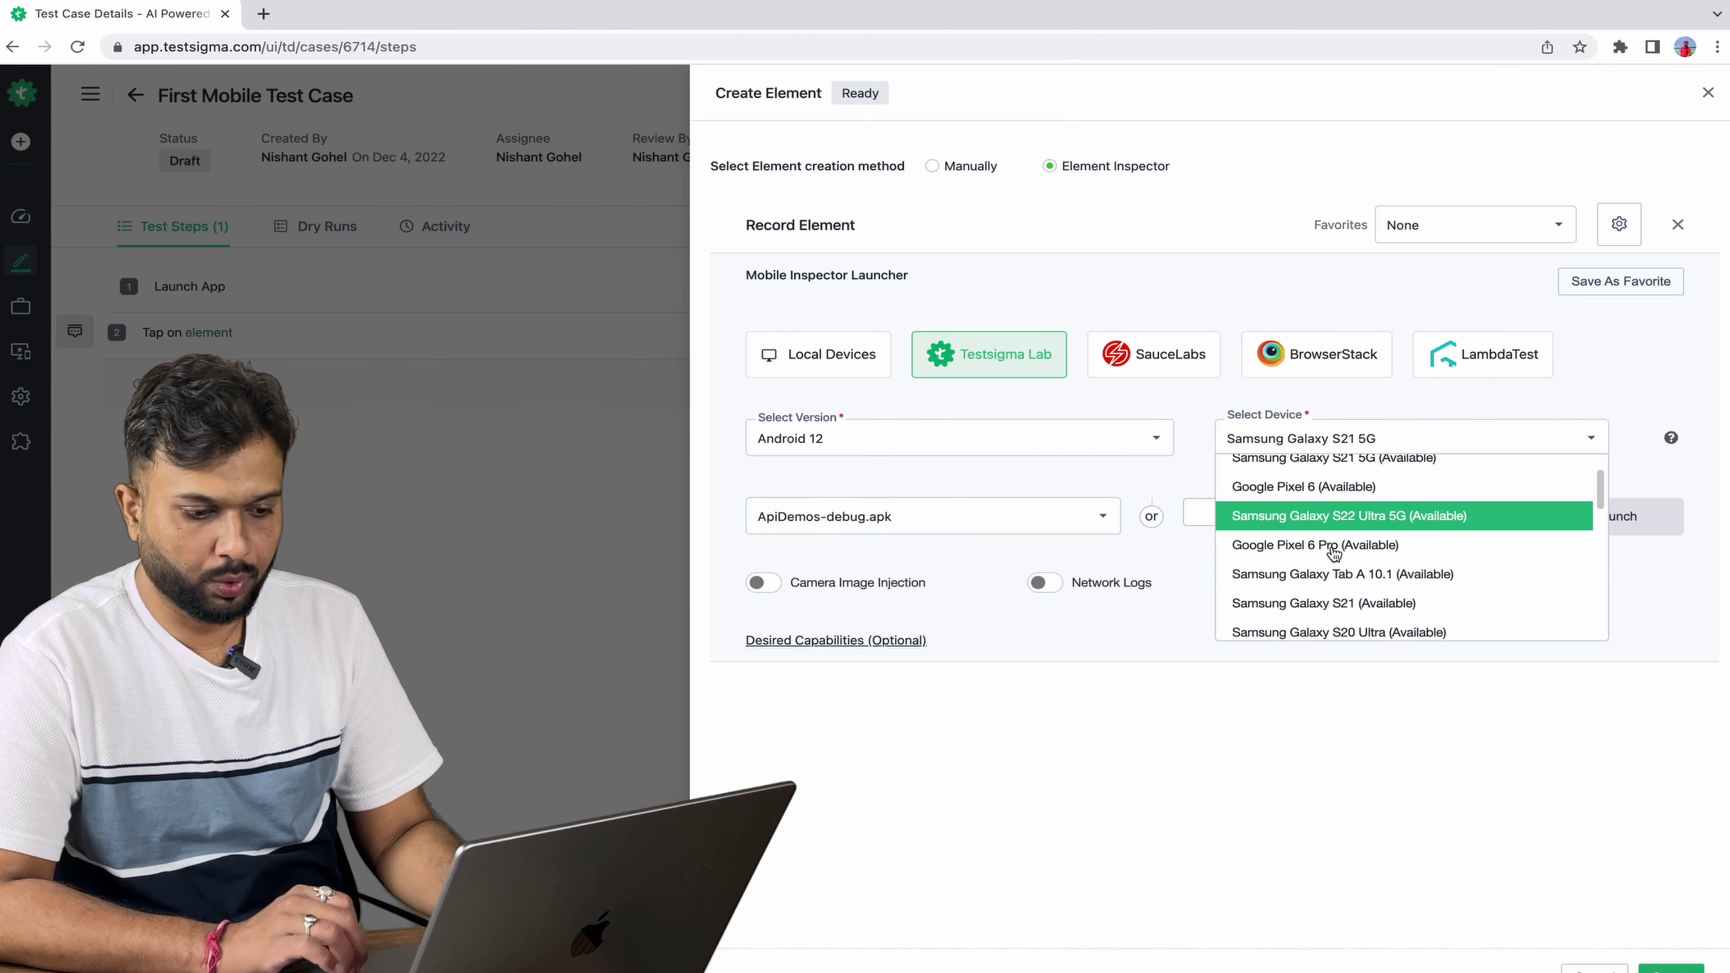
pyautogui.scroll(-5, 1333, 553)
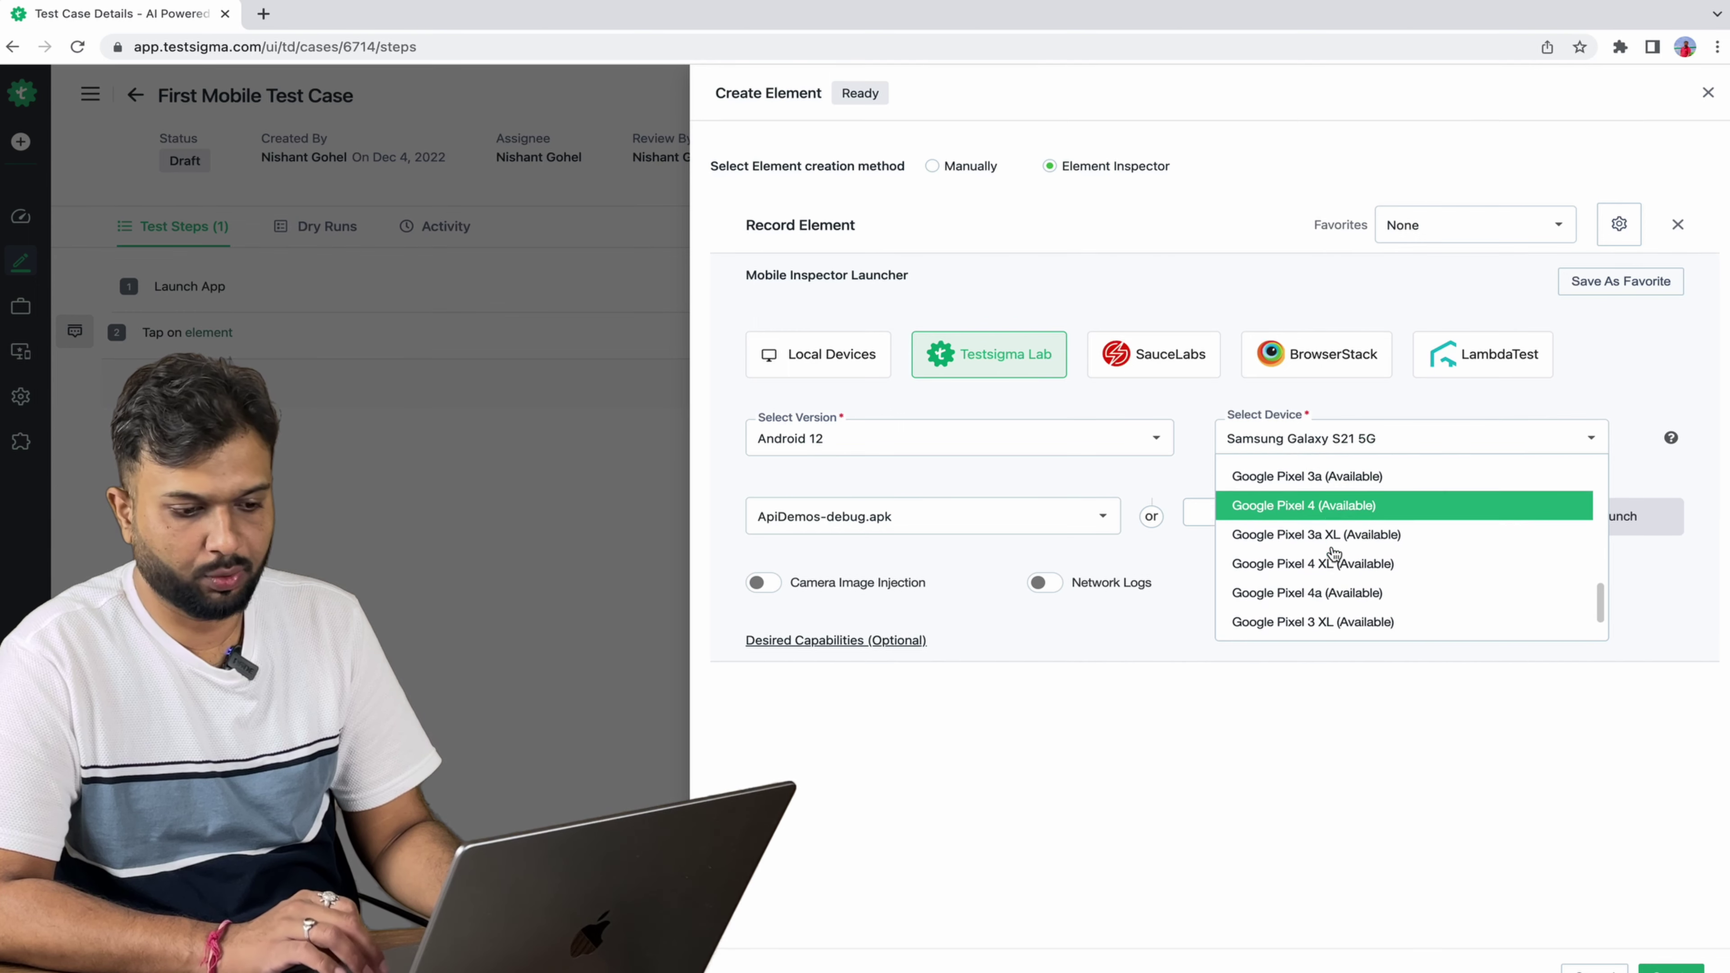
pyautogui.scroll(10, 1334, 553)
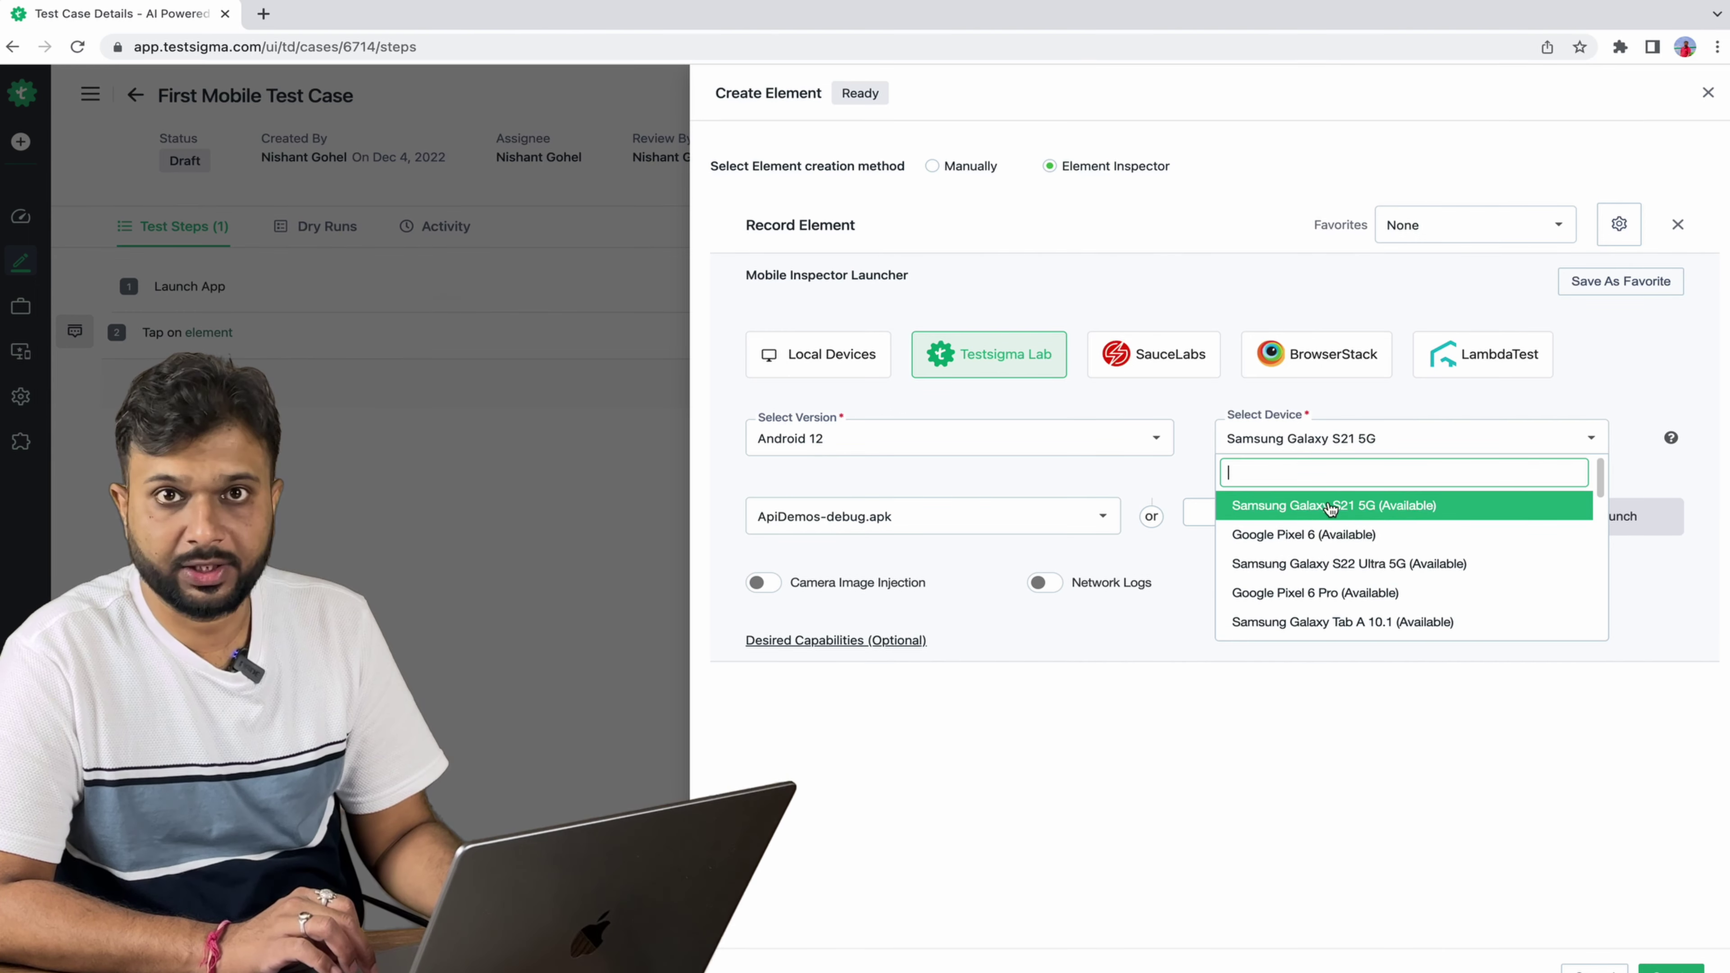
pyautogui.click(1330, 508)
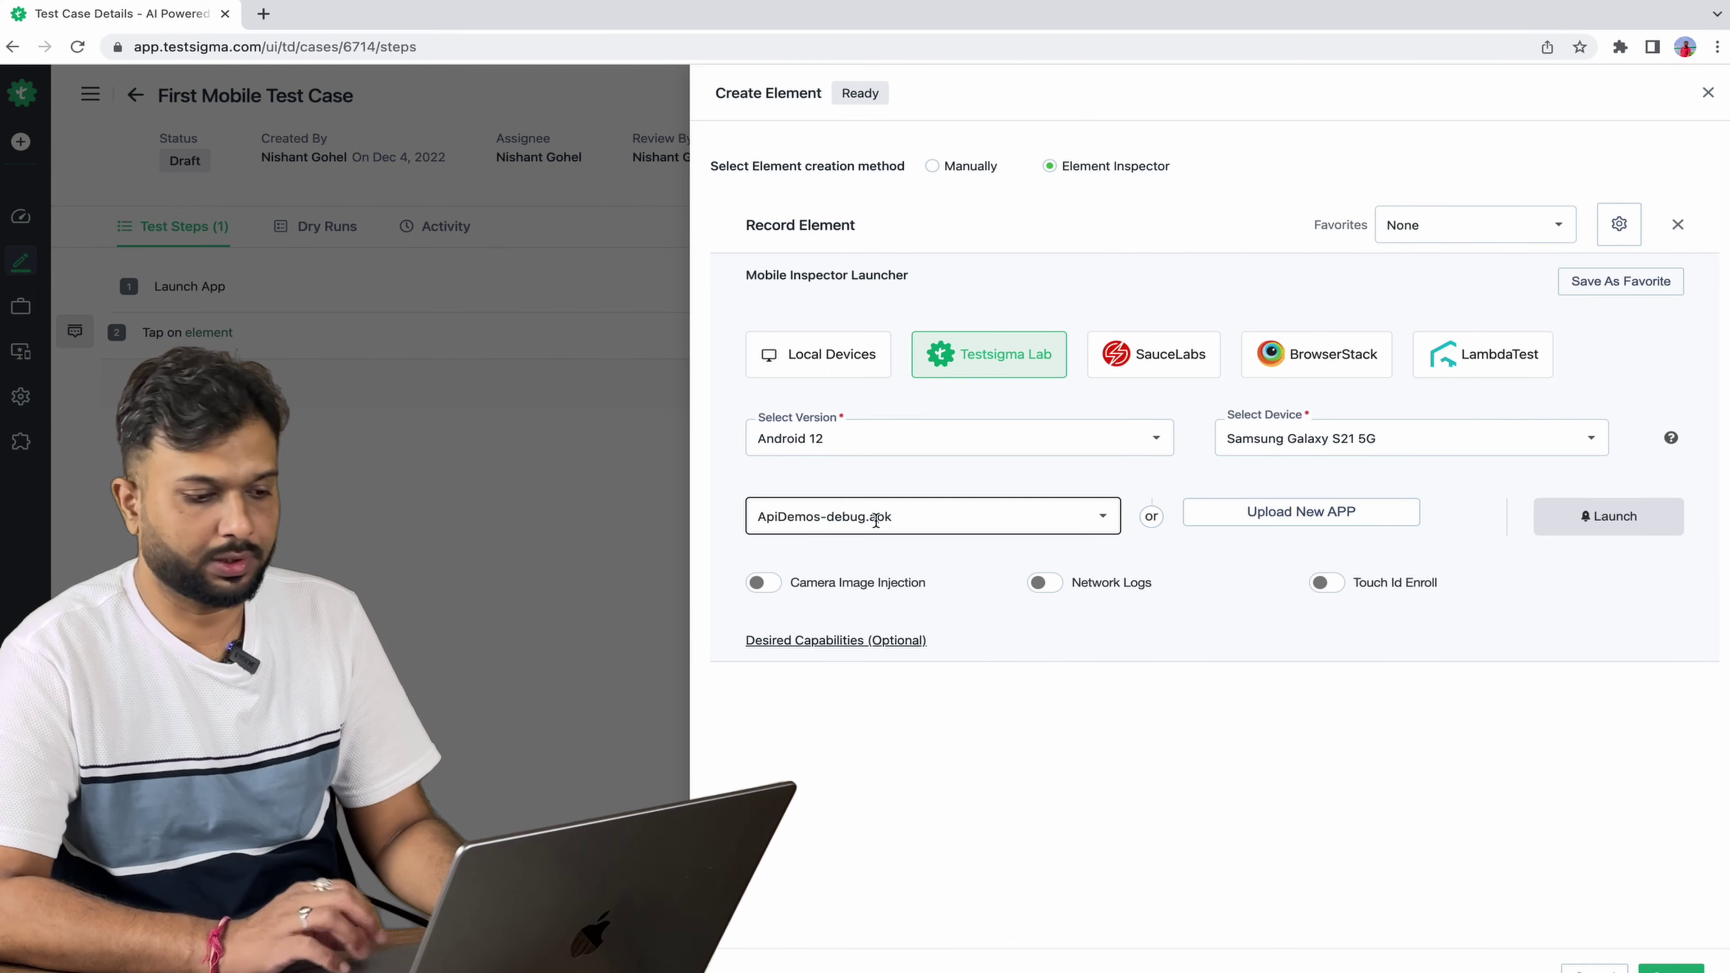
# Step: Keep ApiDemos-debug.apk as the app to inspect and launch the mobile inspector session
pyautogui.click(1103, 515)
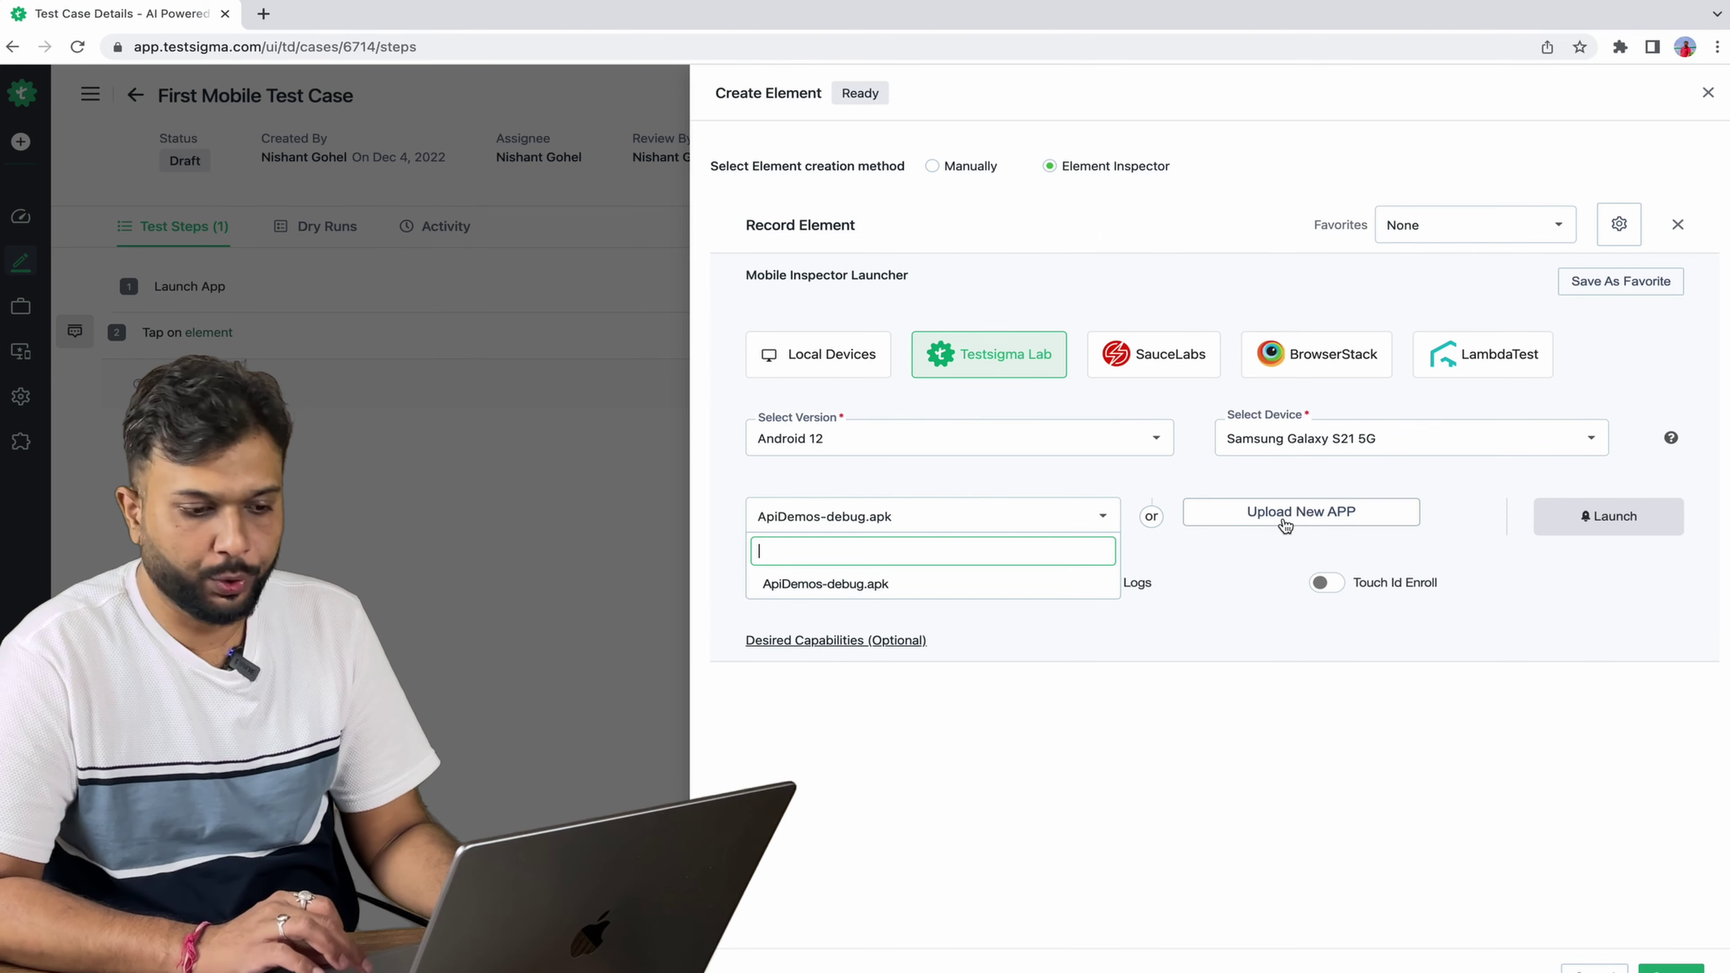
pyautogui.click(1563, 592)
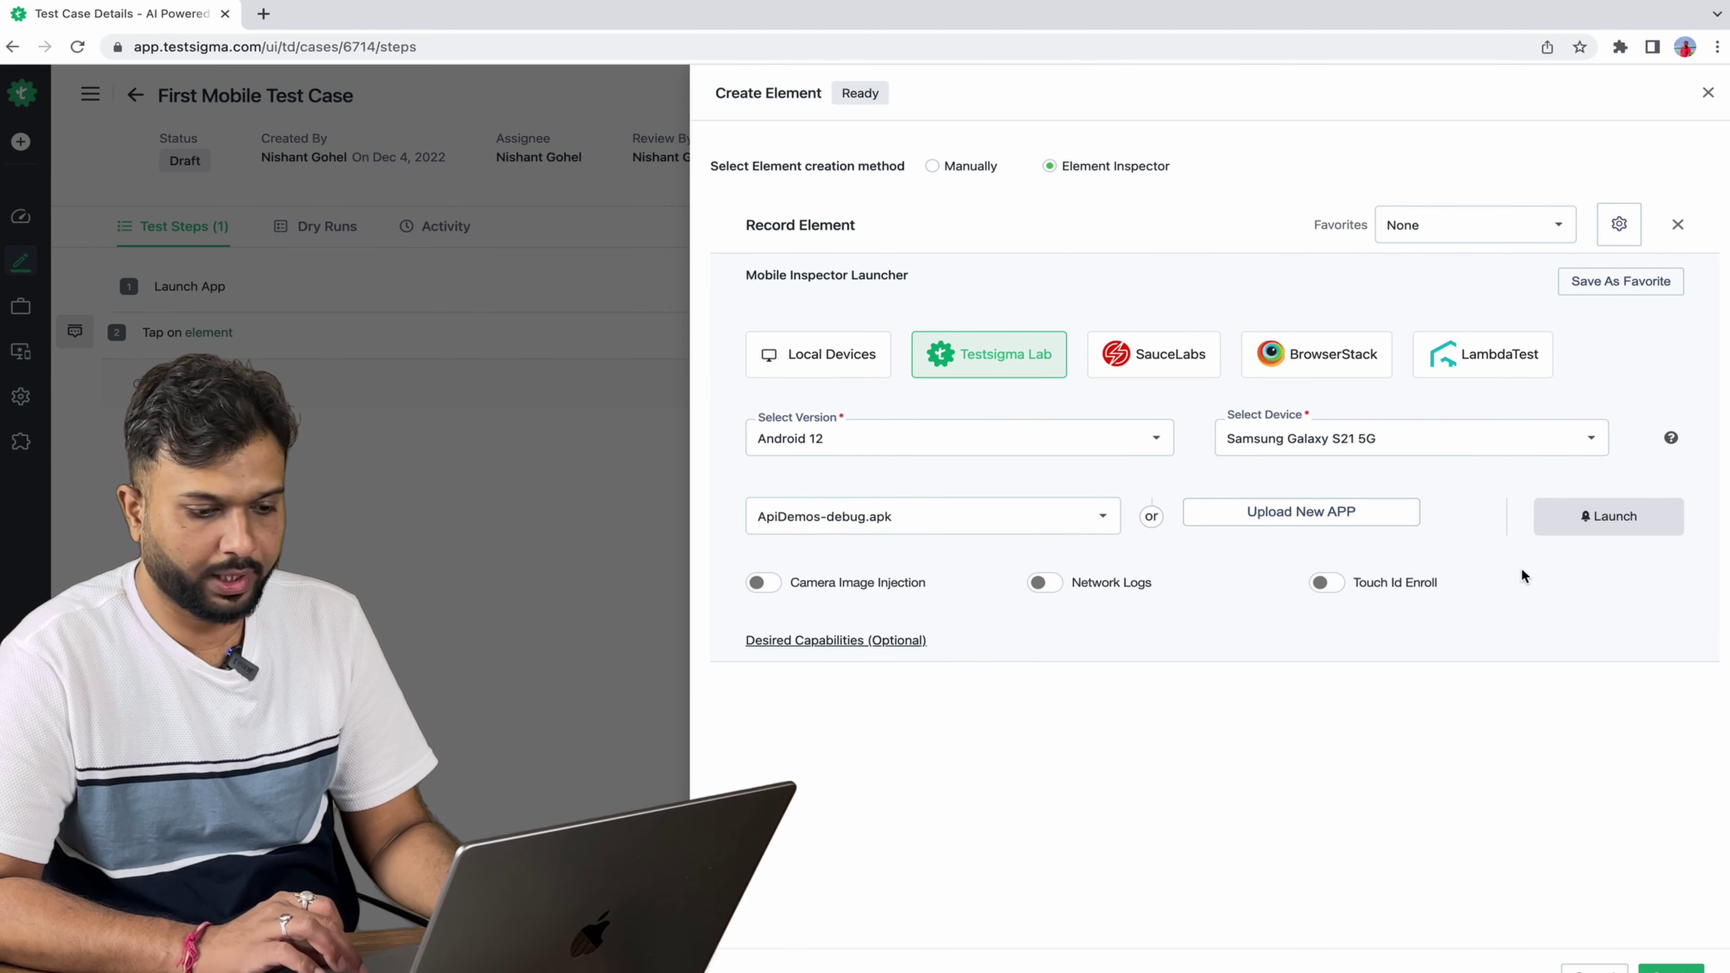
pyautogui.click(1637, 512)
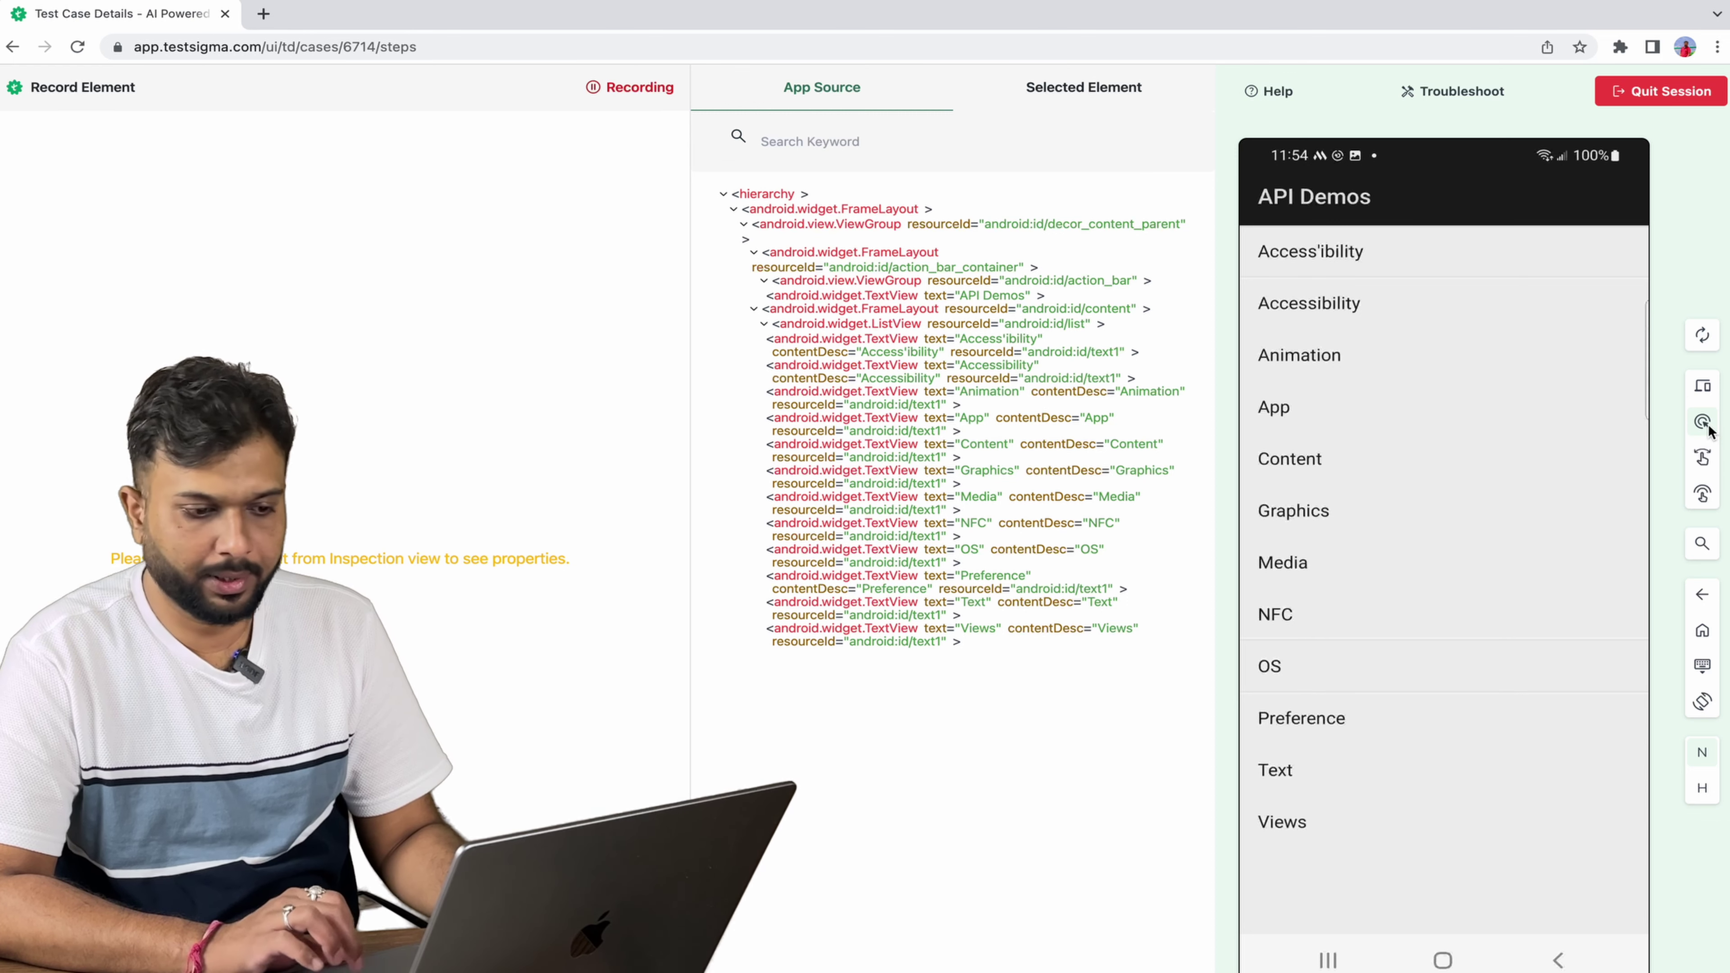
# Step: Select the Animation entry on the device's API Demos screen and choose Accessibility ID as its element type
pyautogui.click(1332, 359)
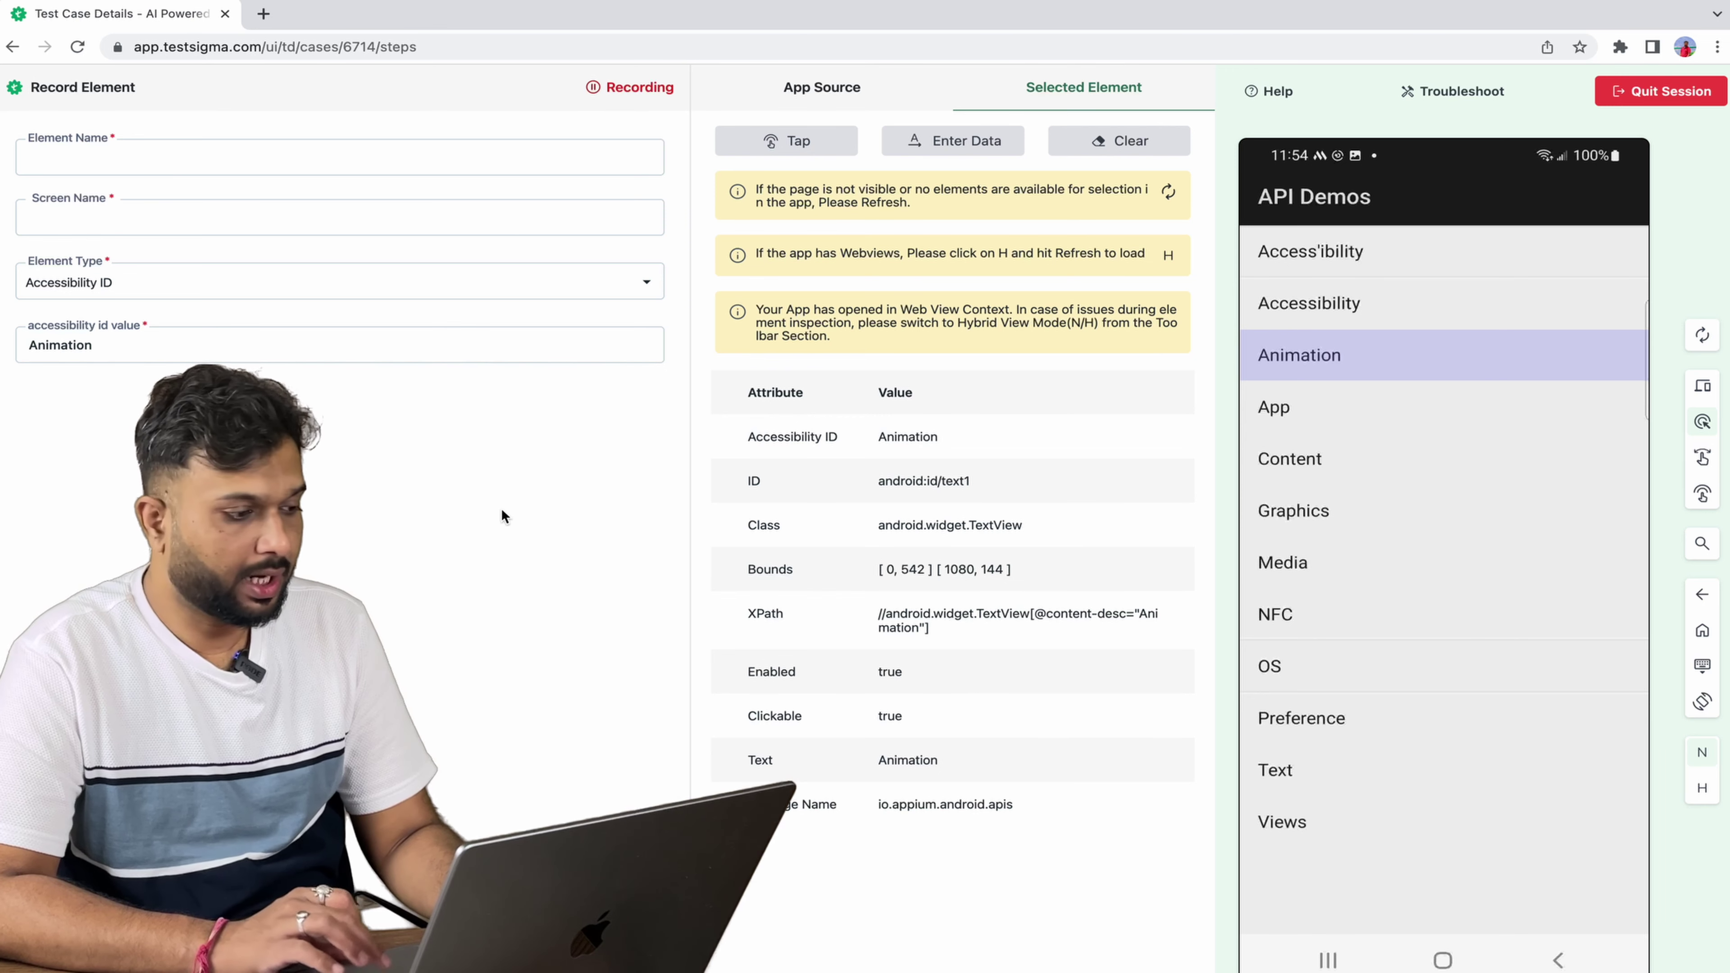
pyautogui.click(269, 287)
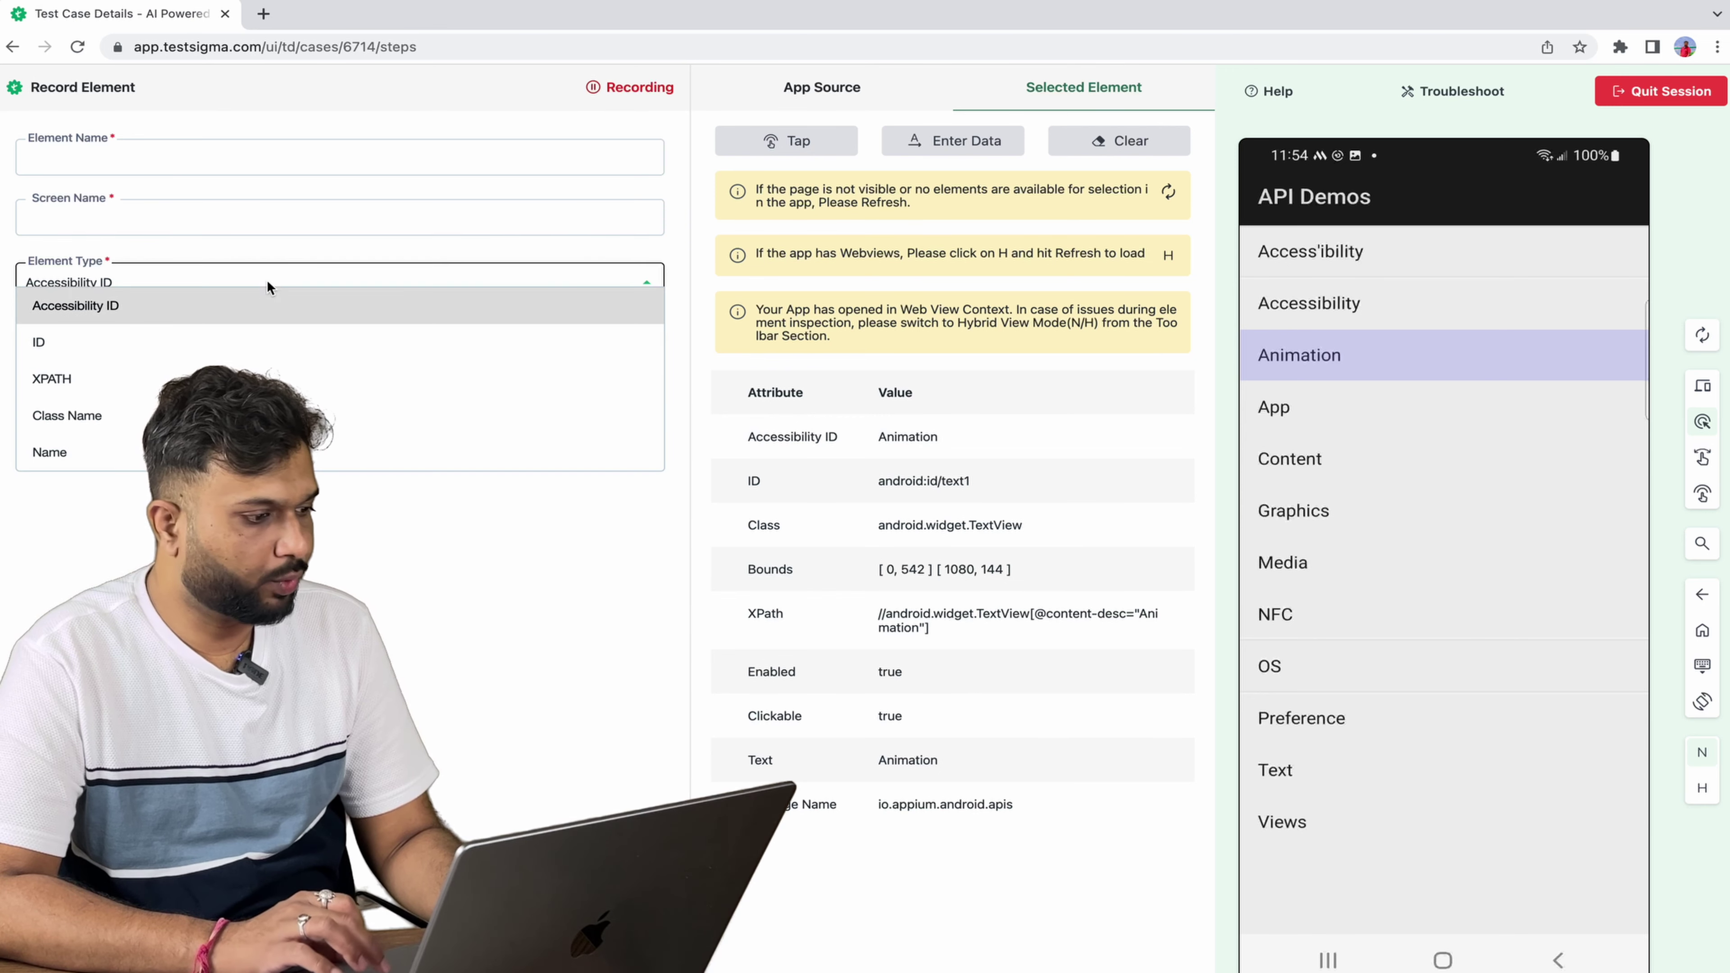
pyautogui.click(182, 313)
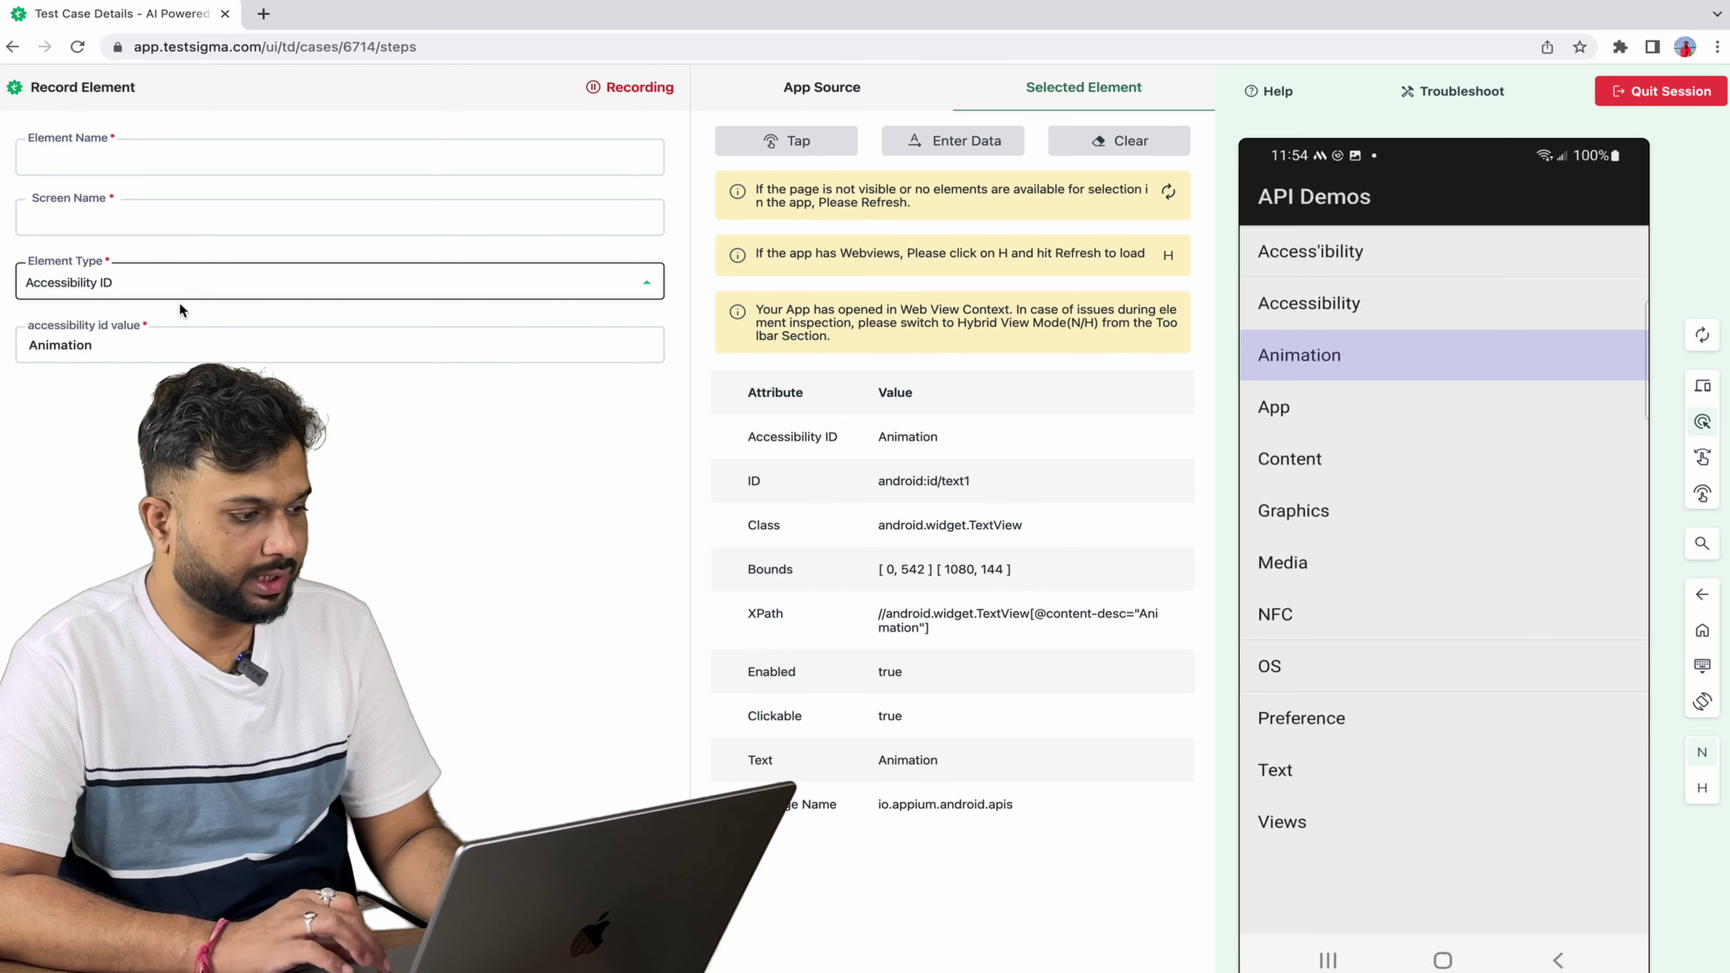
# Step: Try the ID, XPATH and Class Name element types for the Animation entry, and return to Accessibility ID
pyautogui.click(213, 269)
pyautogui.click(84, 350)
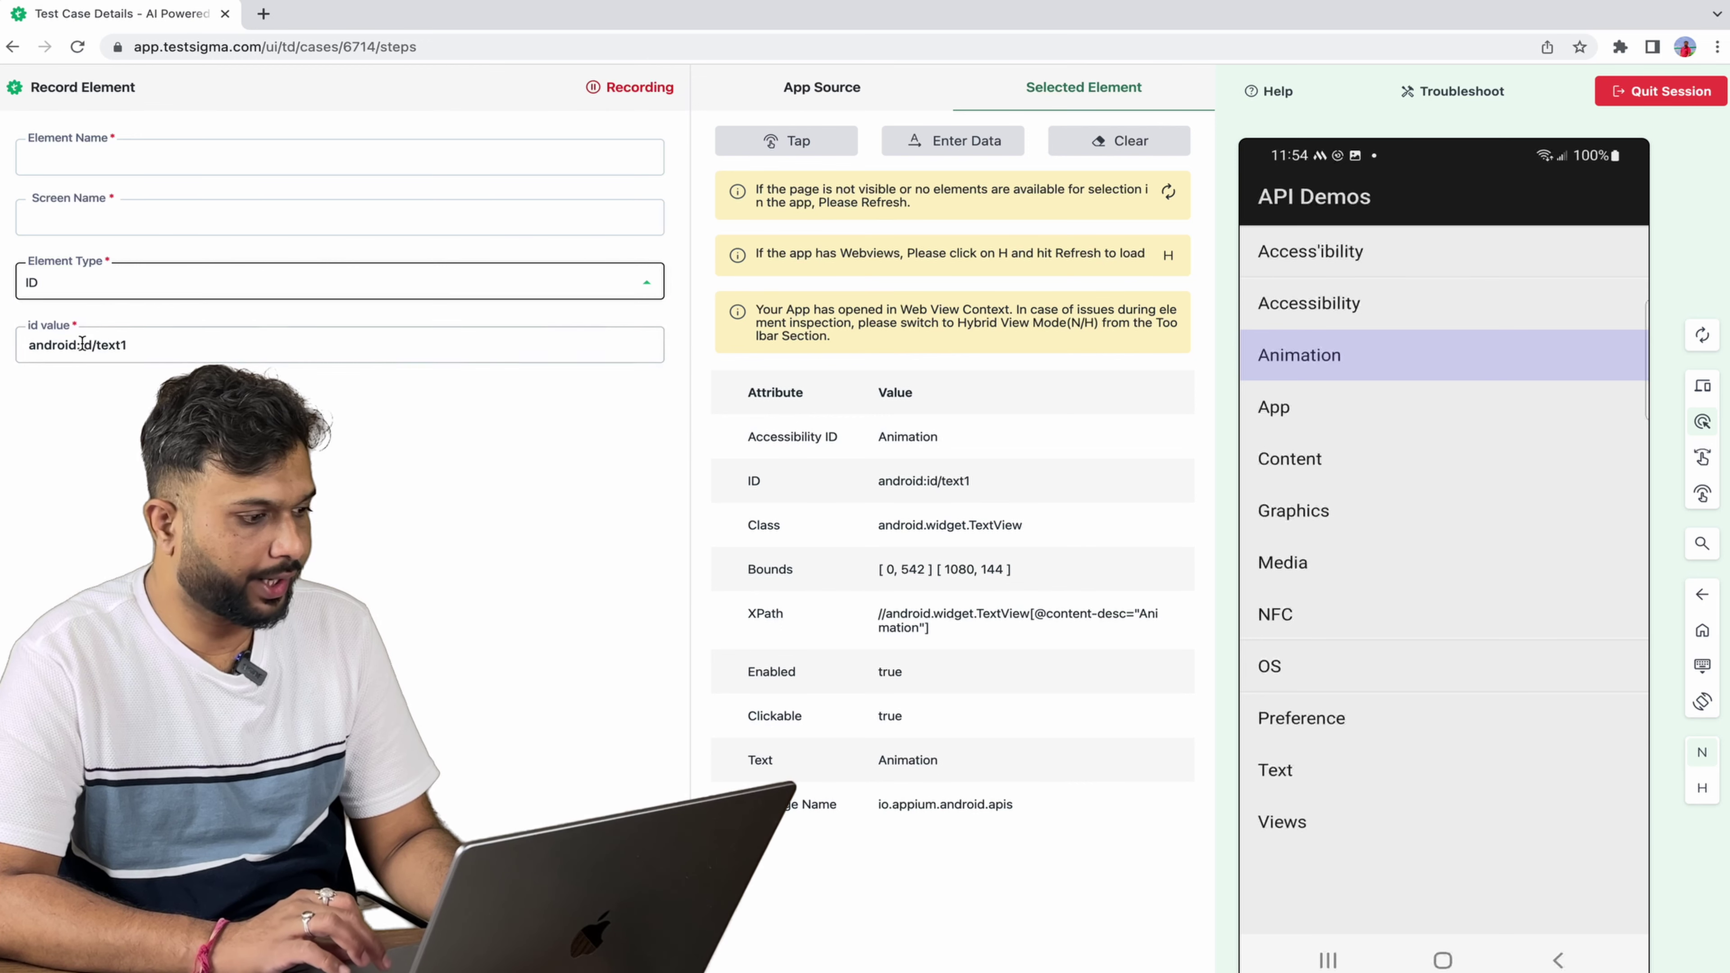
pyautogui.moveTo(127, 344); pyautogui.dragTo(18, 346)
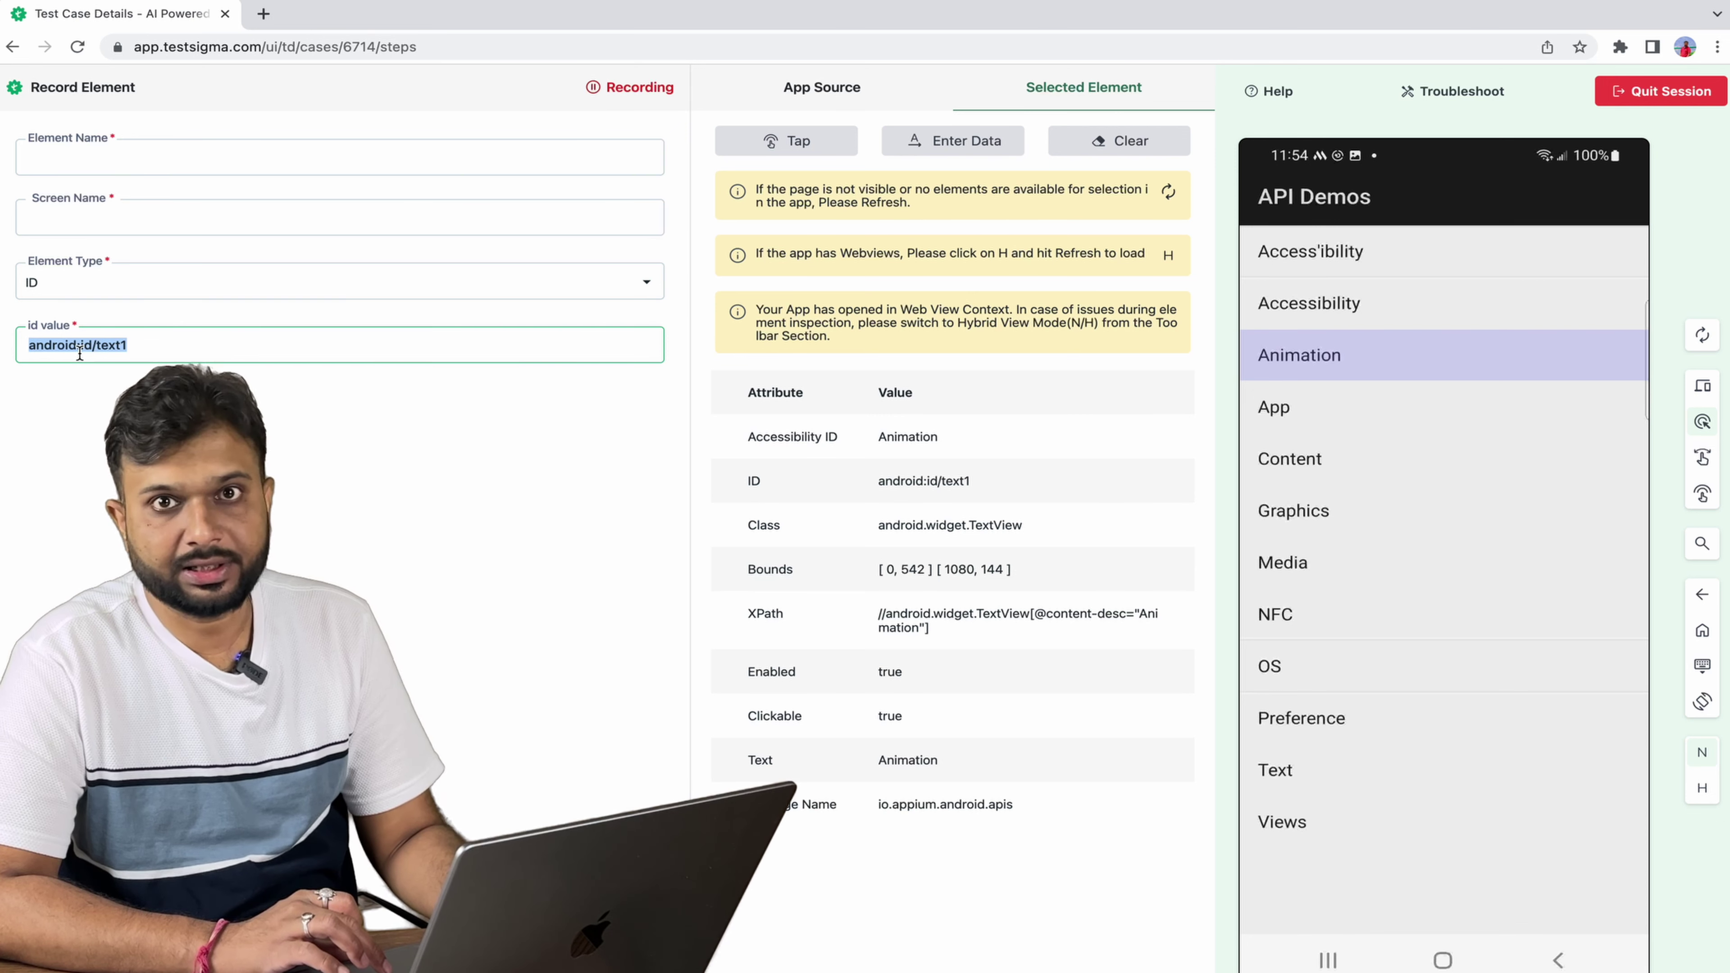
pyautogui.click(150, 282)
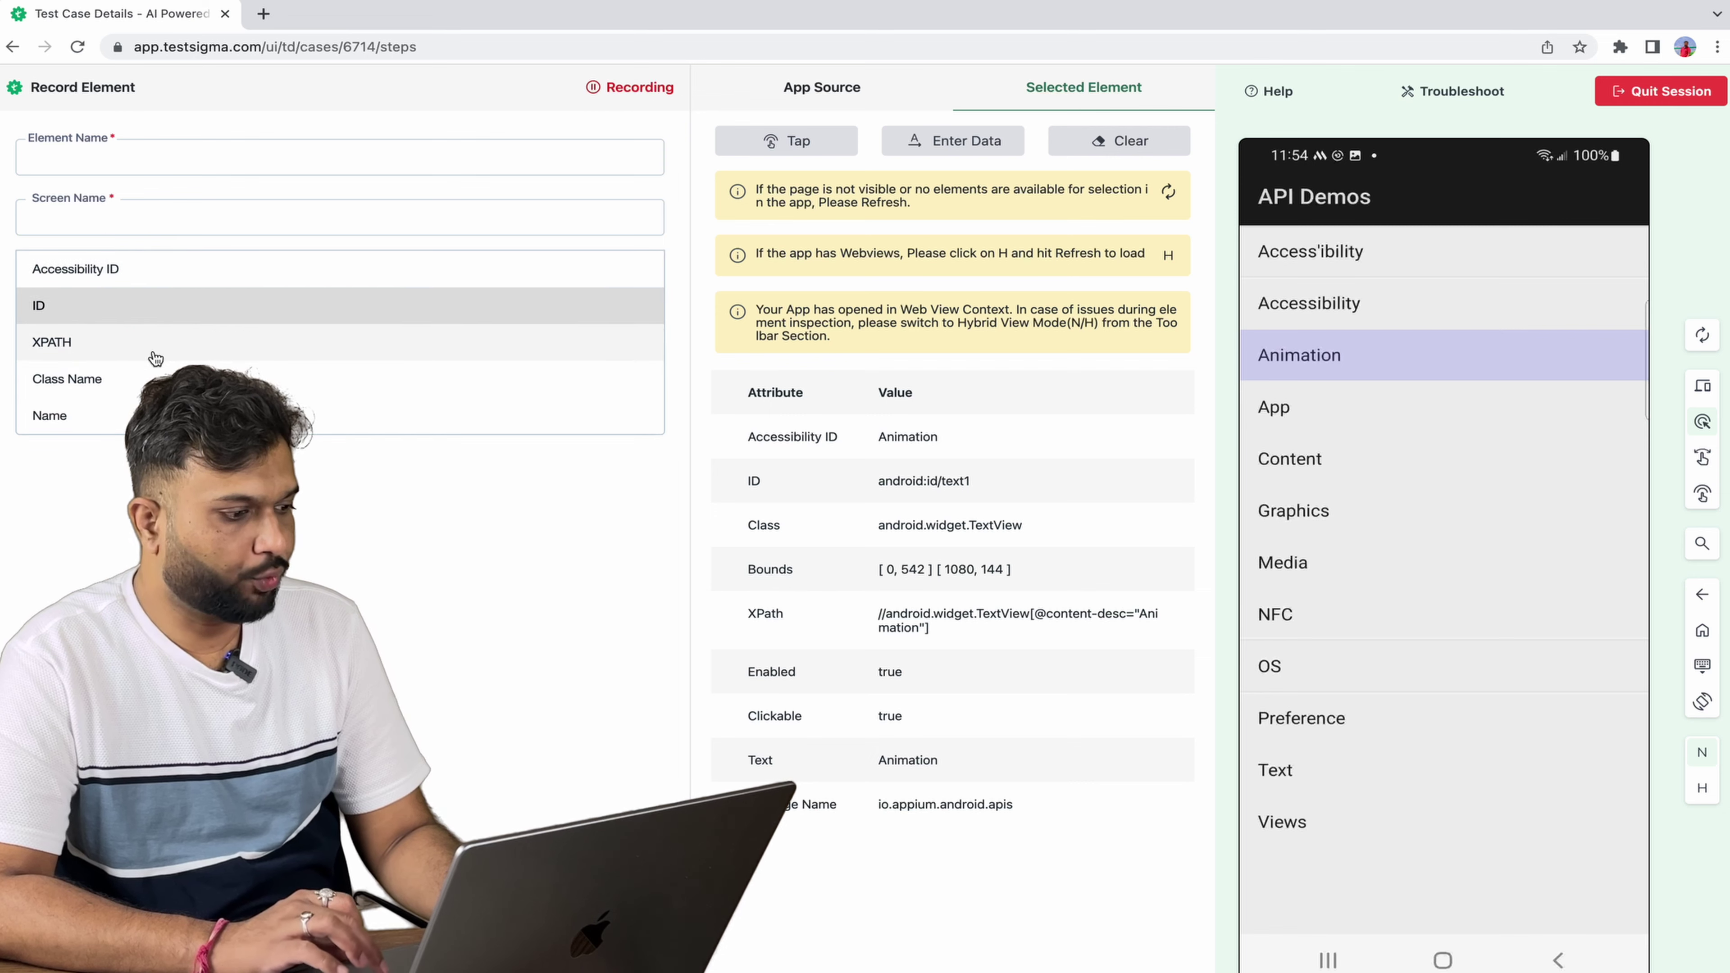
pyautogui.click(140, 343)
pyautogui.click(233, 262)
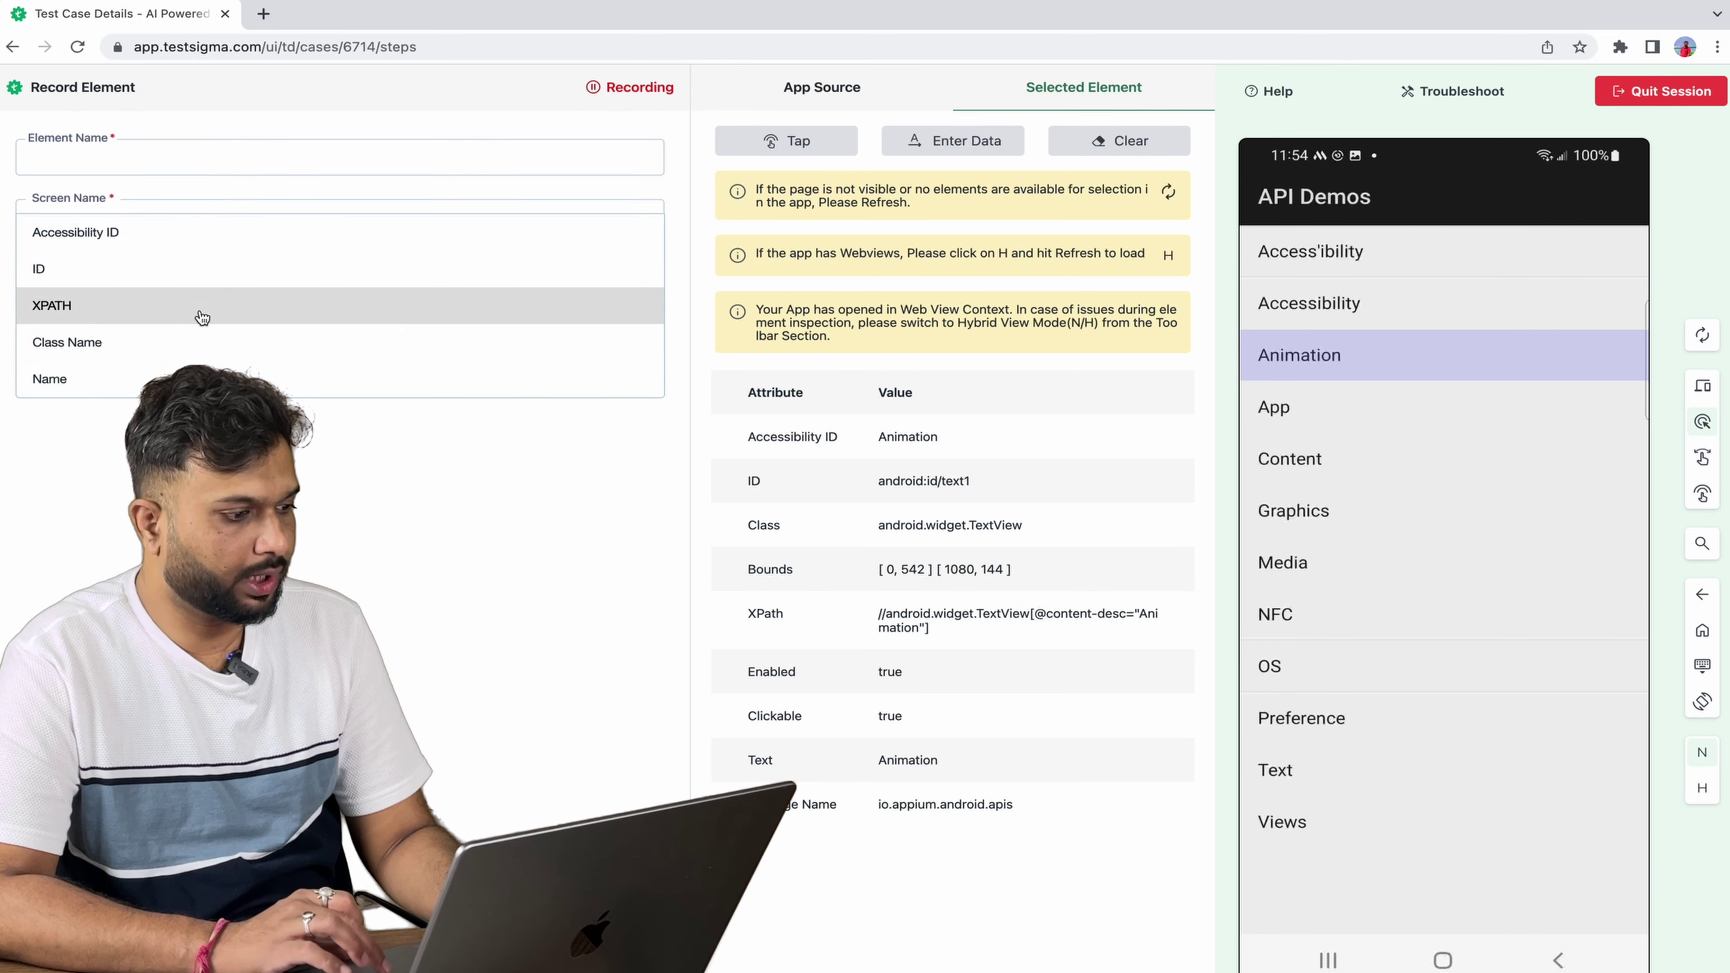
pyautogui.click(197, 342)
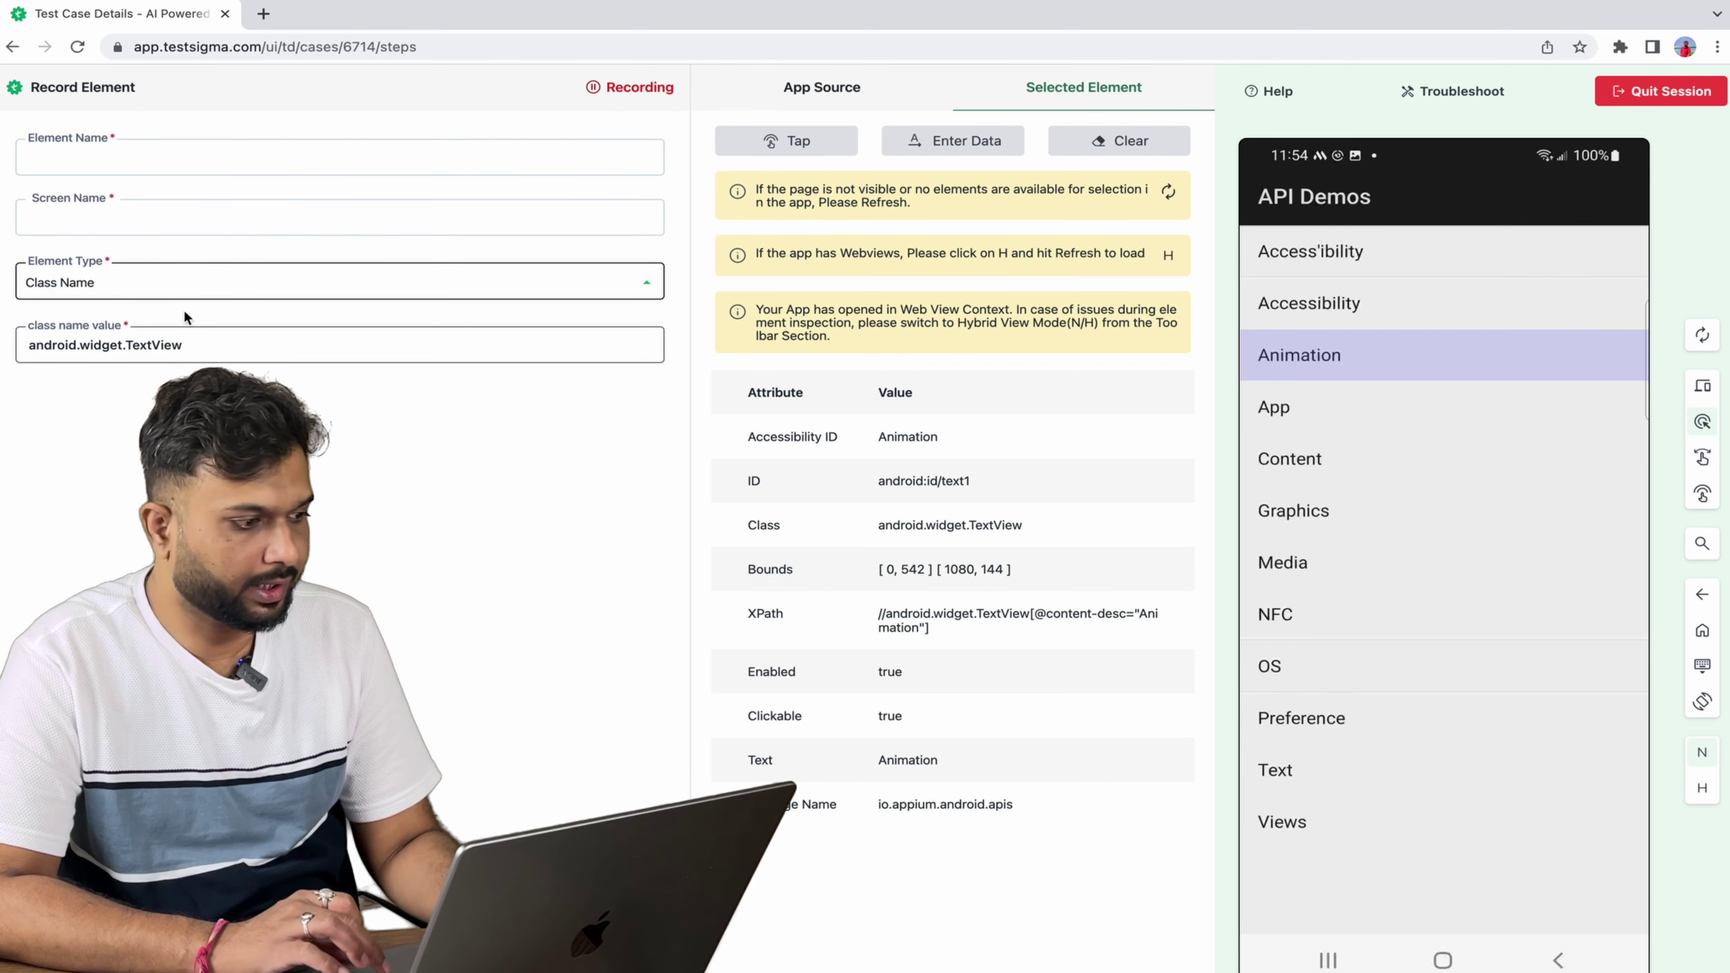
pyautogui.click(191, 285)
pyautogui.click(154, 208)
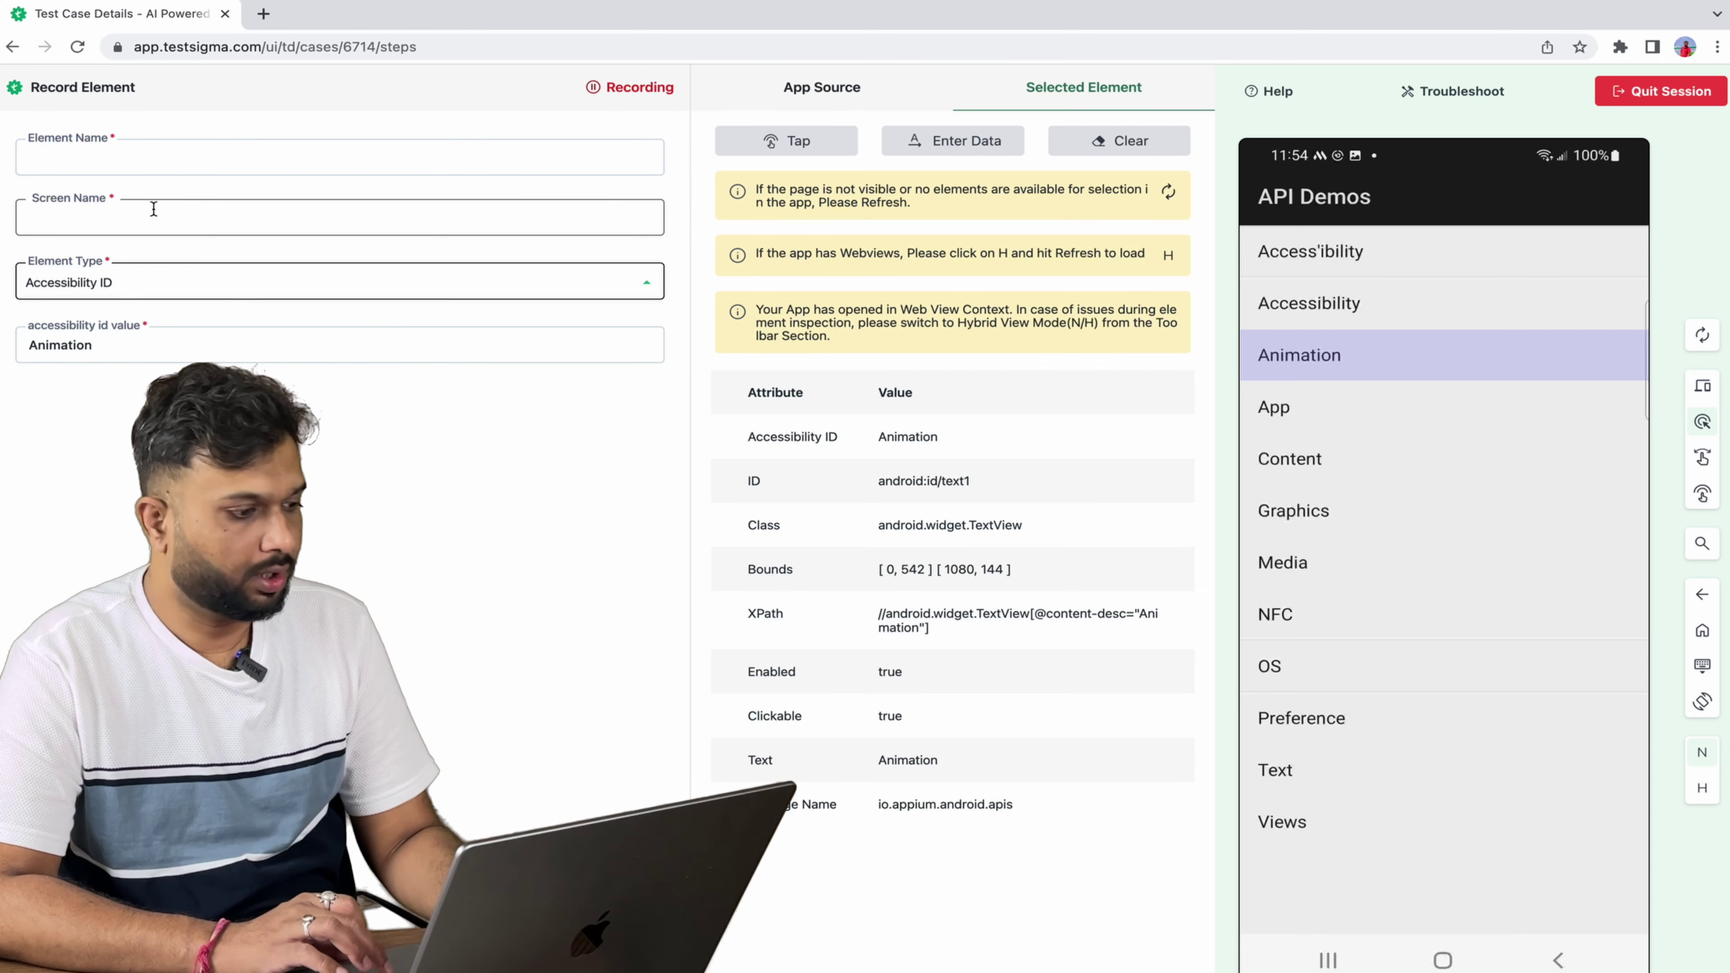
# Step: Save the element under its accessibility ID value, Animation, as the element name, with API Demos as the screen name
pyautogui.click(111, 345)
pyautogui.doubleClick(111, 344)
pyautogui.press('super+c')
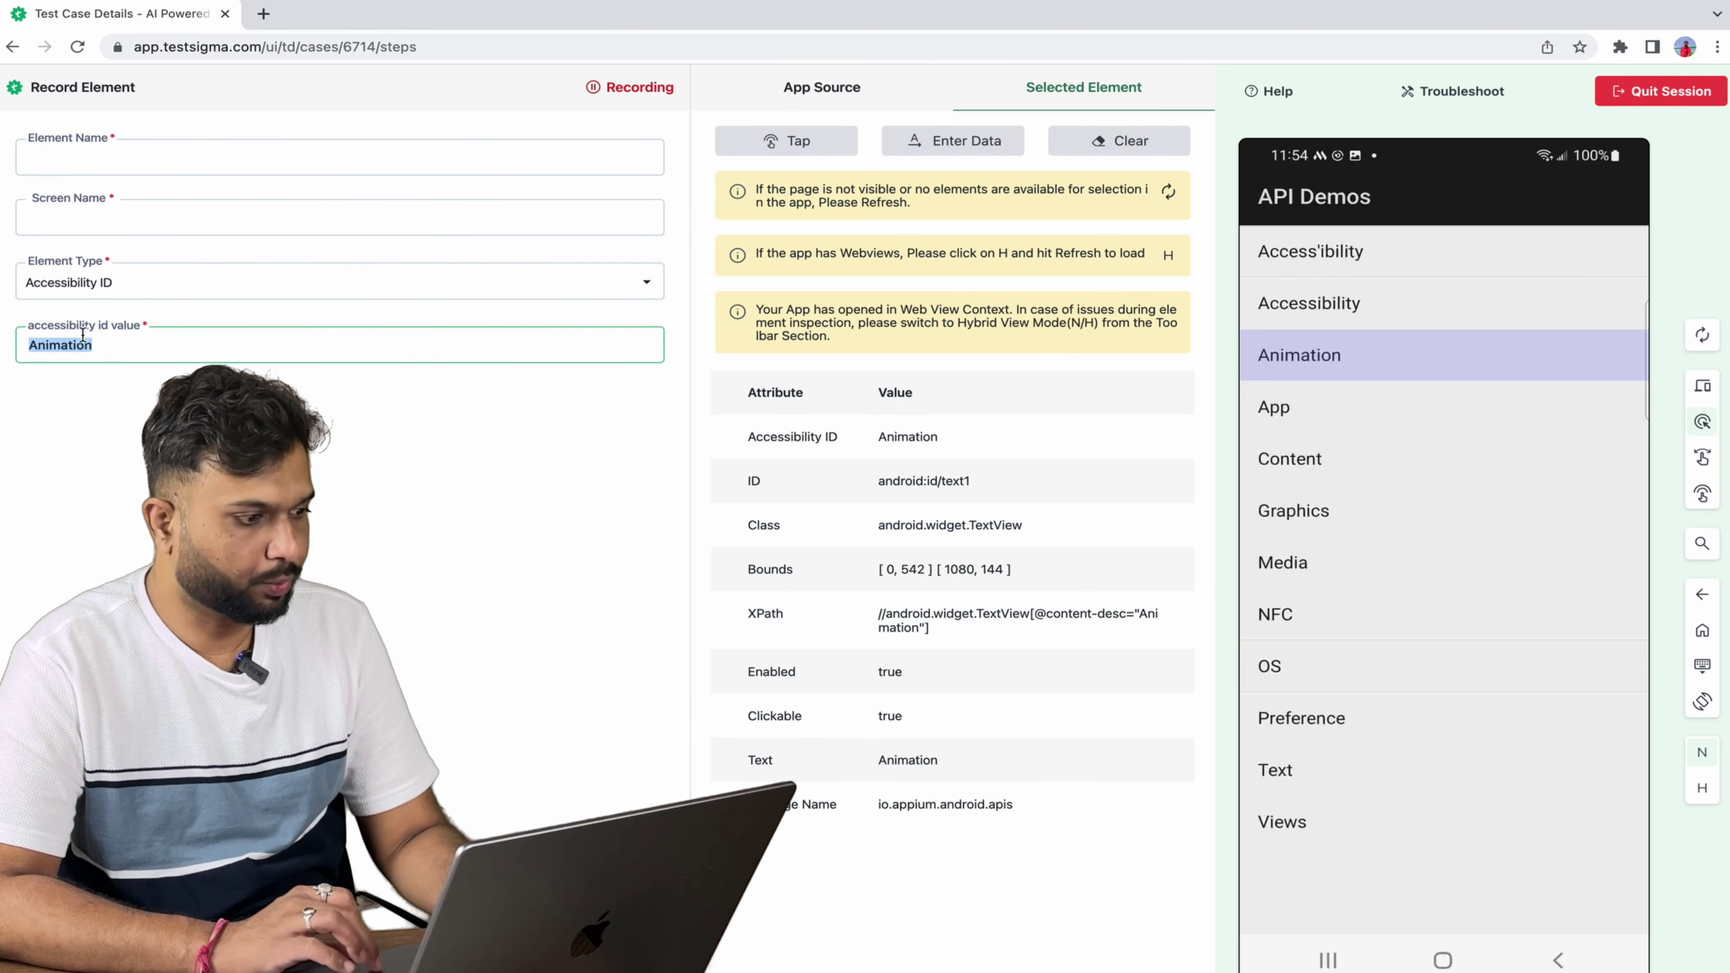
pyautogui.click(120, 158)
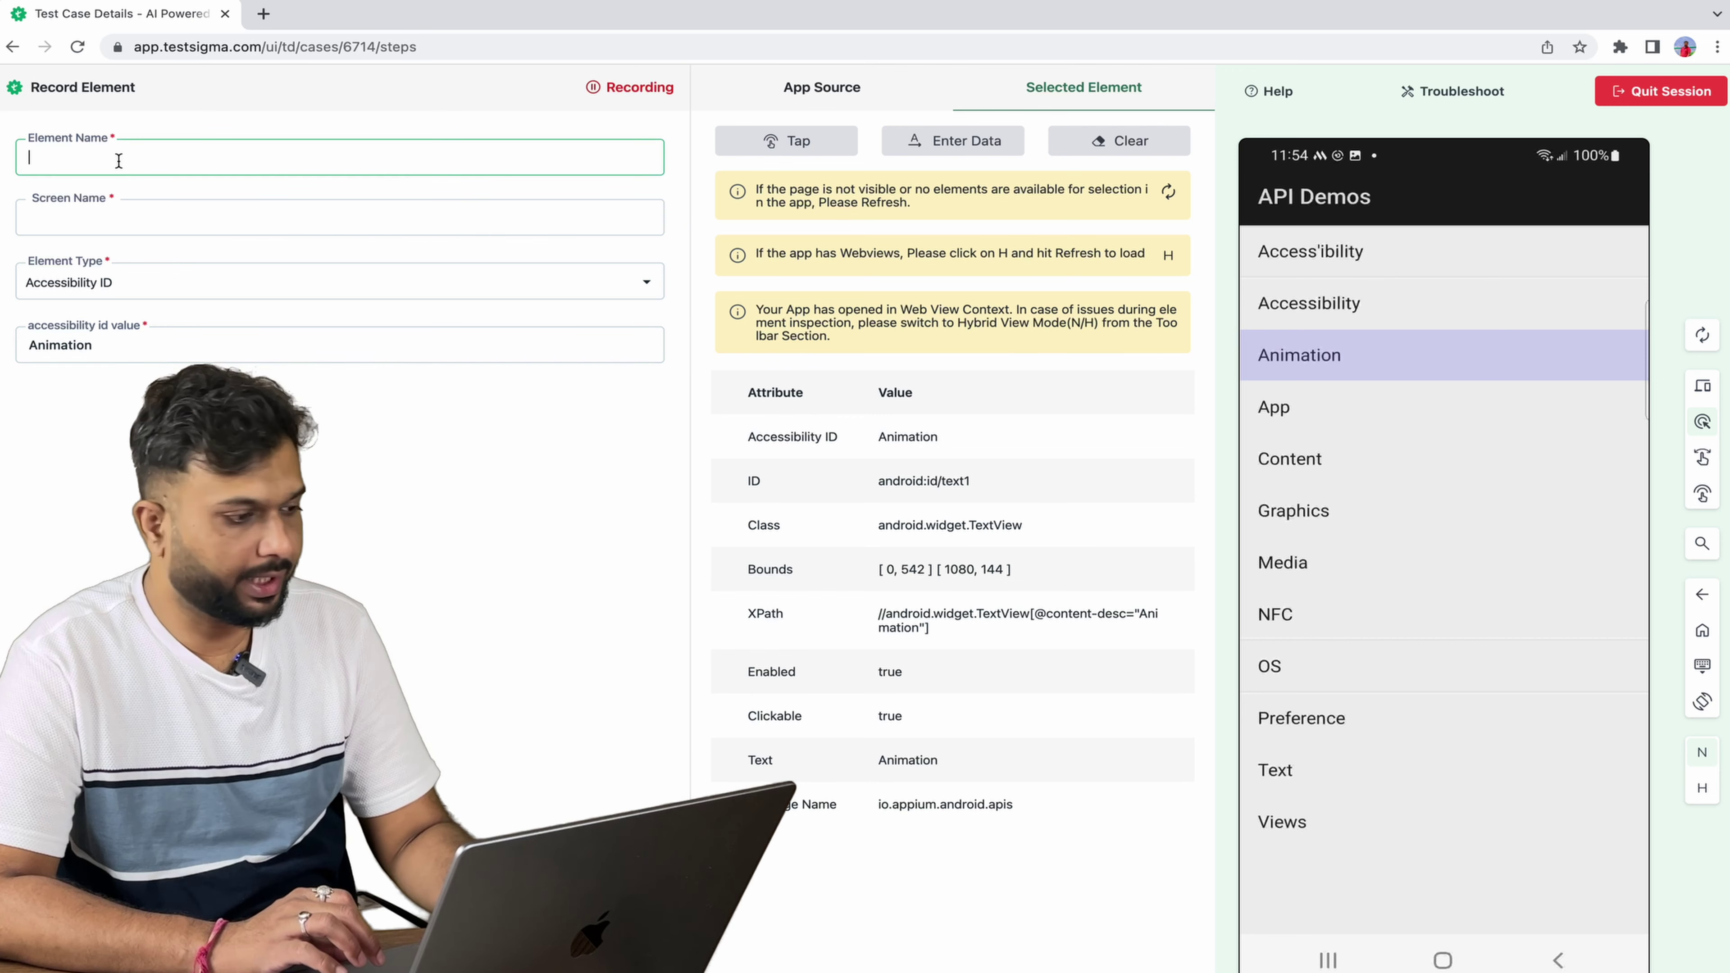
pyautogui.press('super+v')
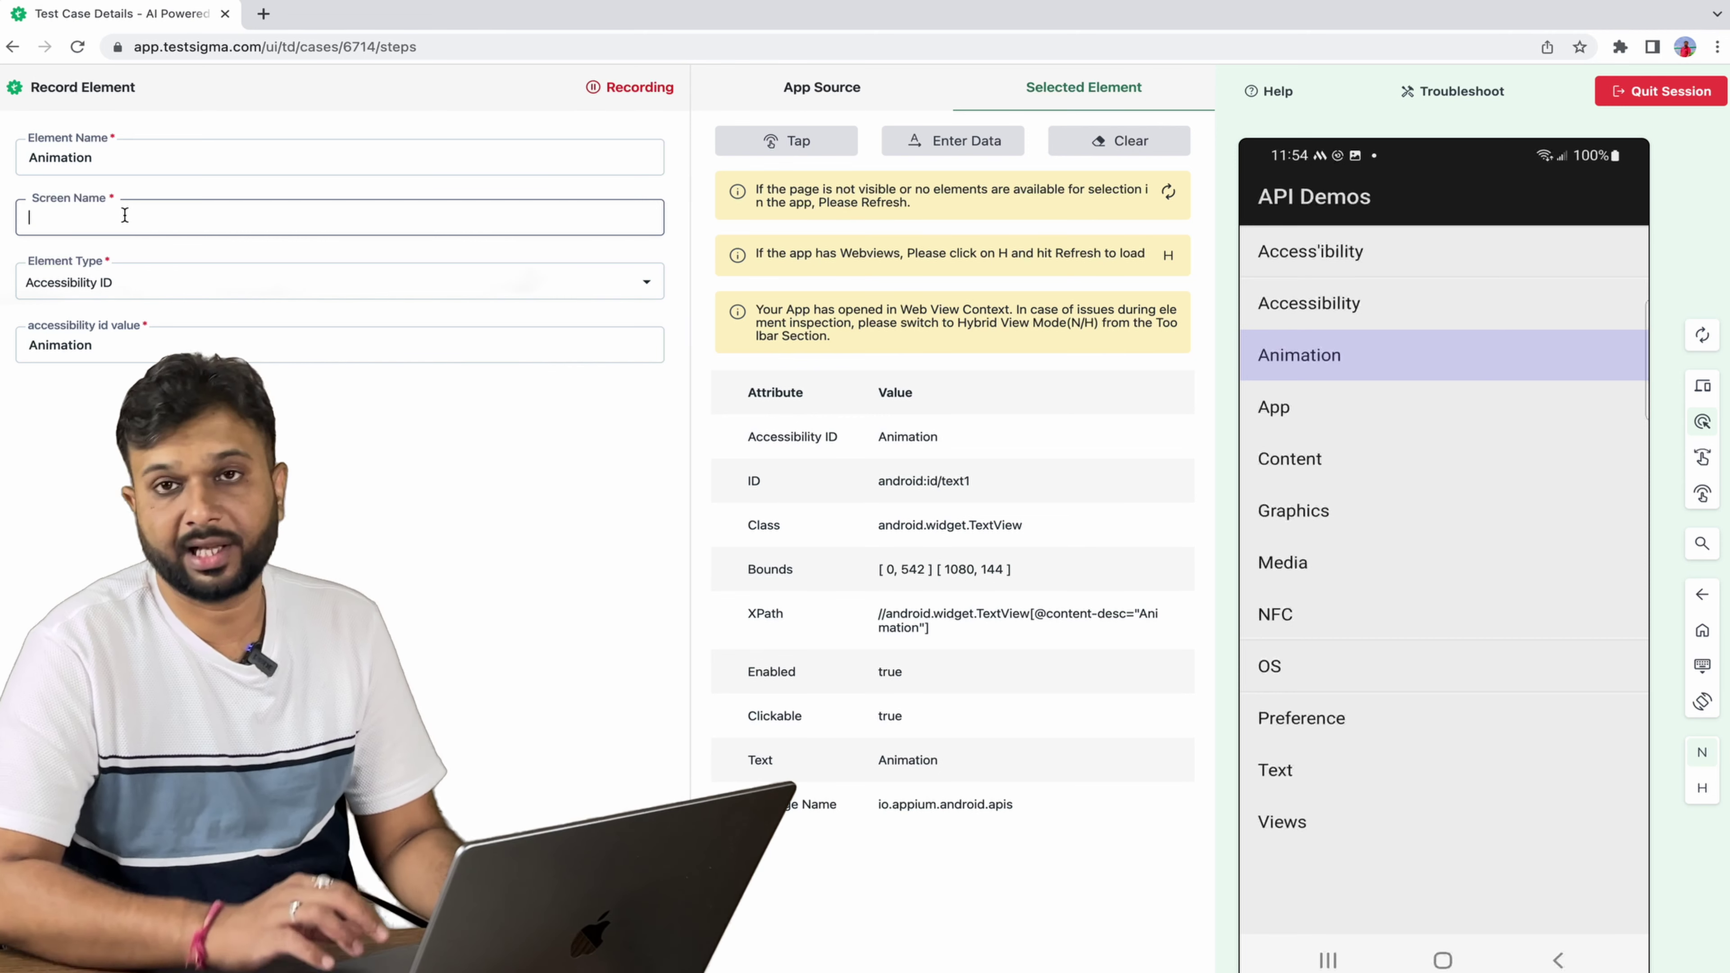
pyautogui.write('API ')
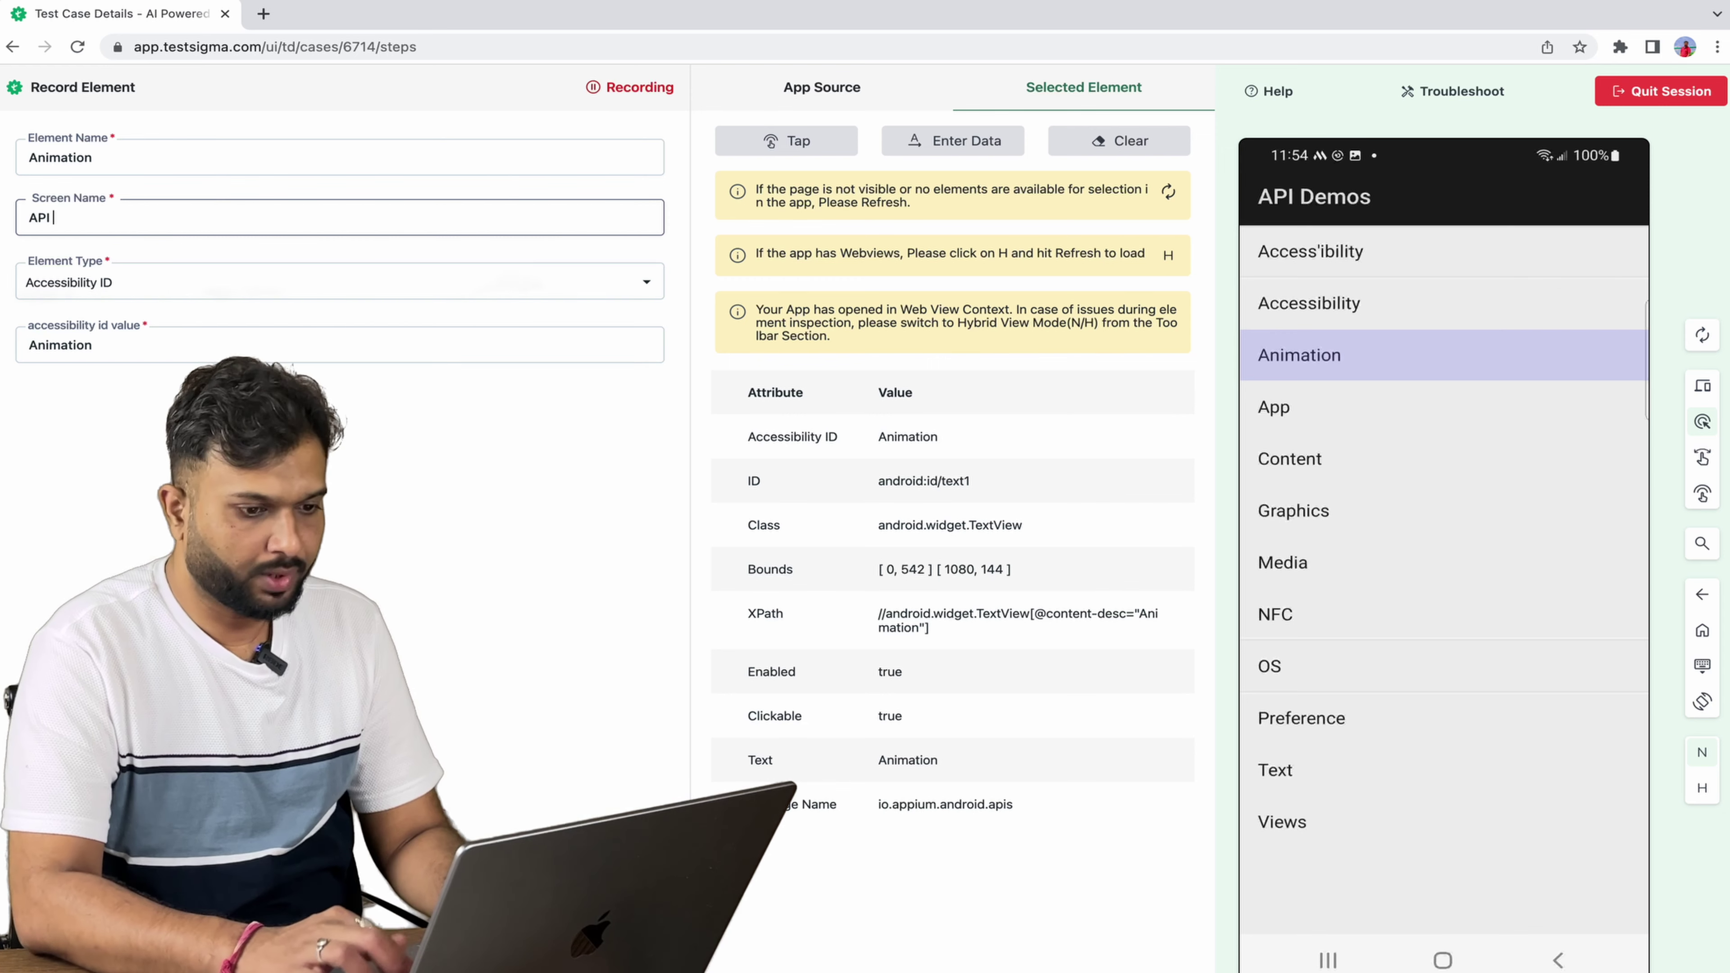
pyautogui.write('Demos')
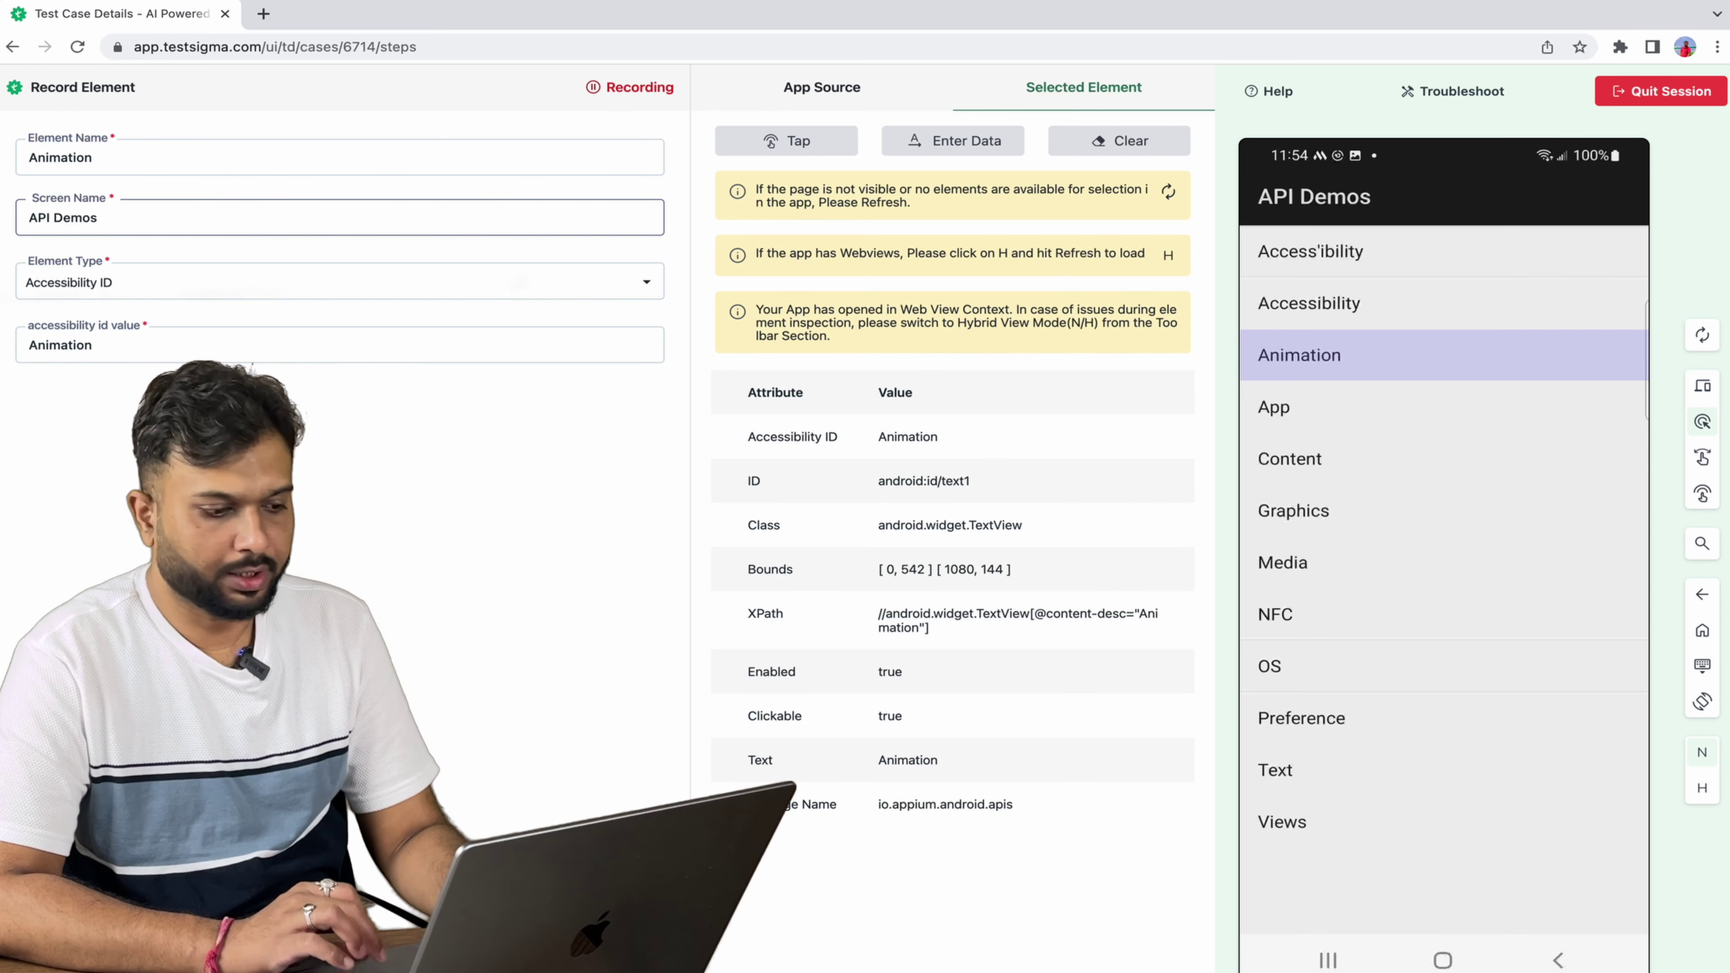
pyautogui.press('Tab')
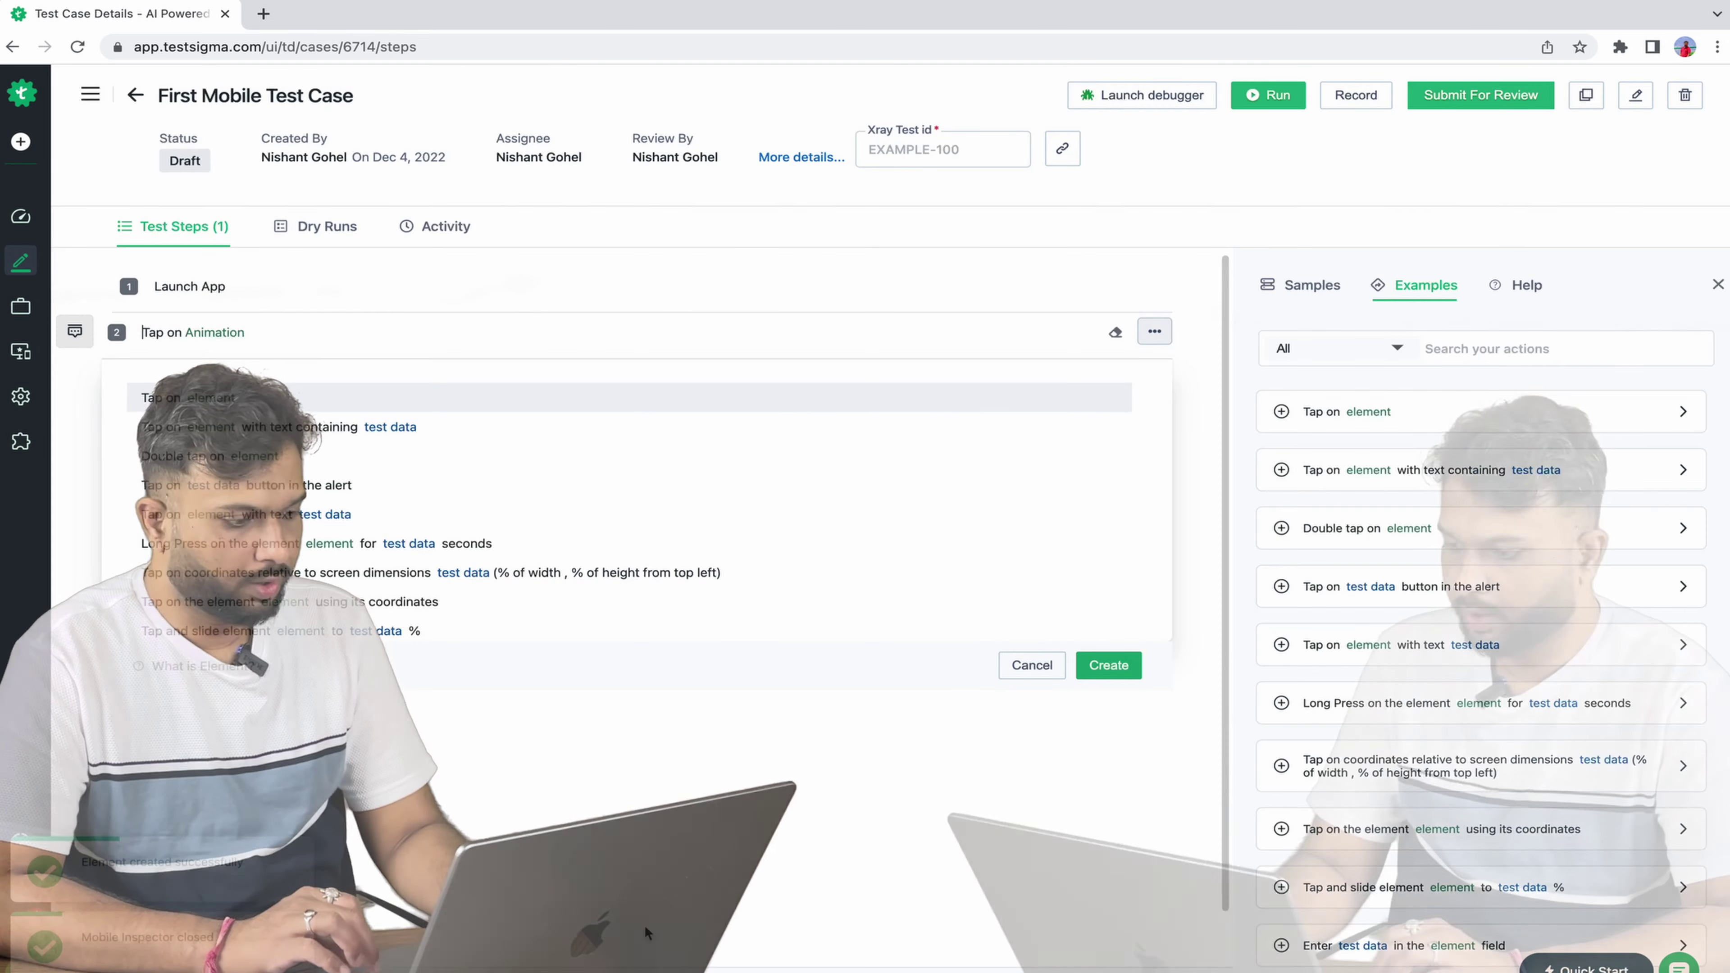
# Step: Create the "Tap on Animation" test step in the test case
pyautogui.click(708, 818)
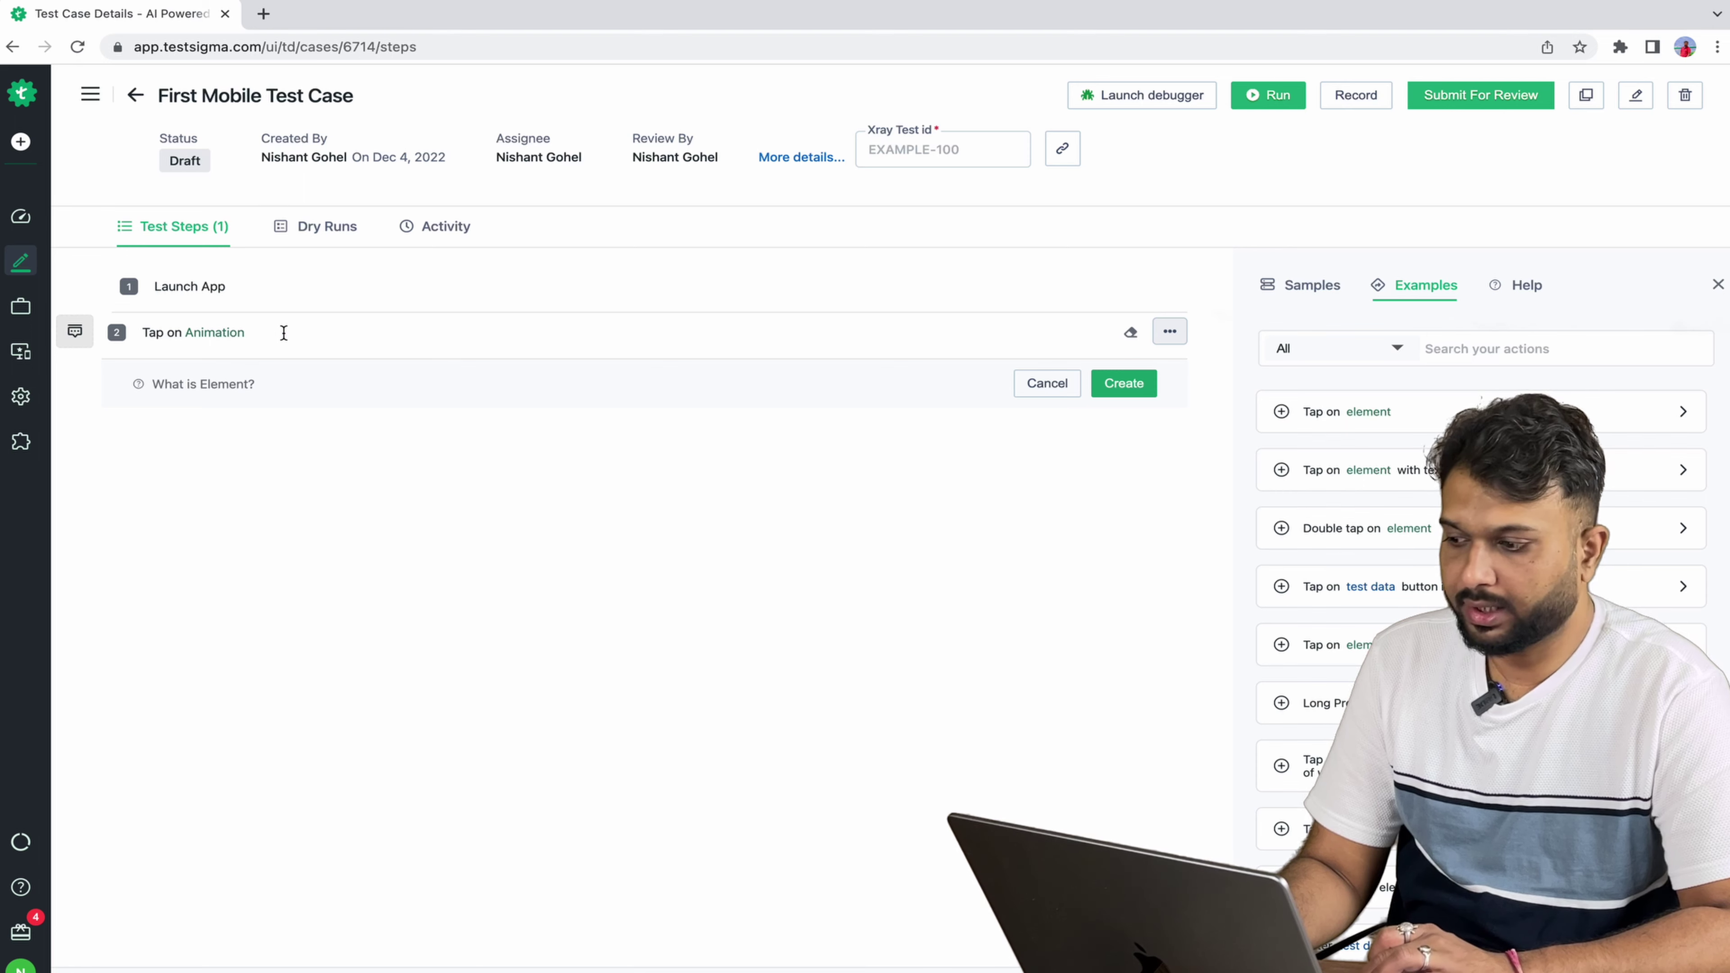
pyautogui.click(1125, 386)
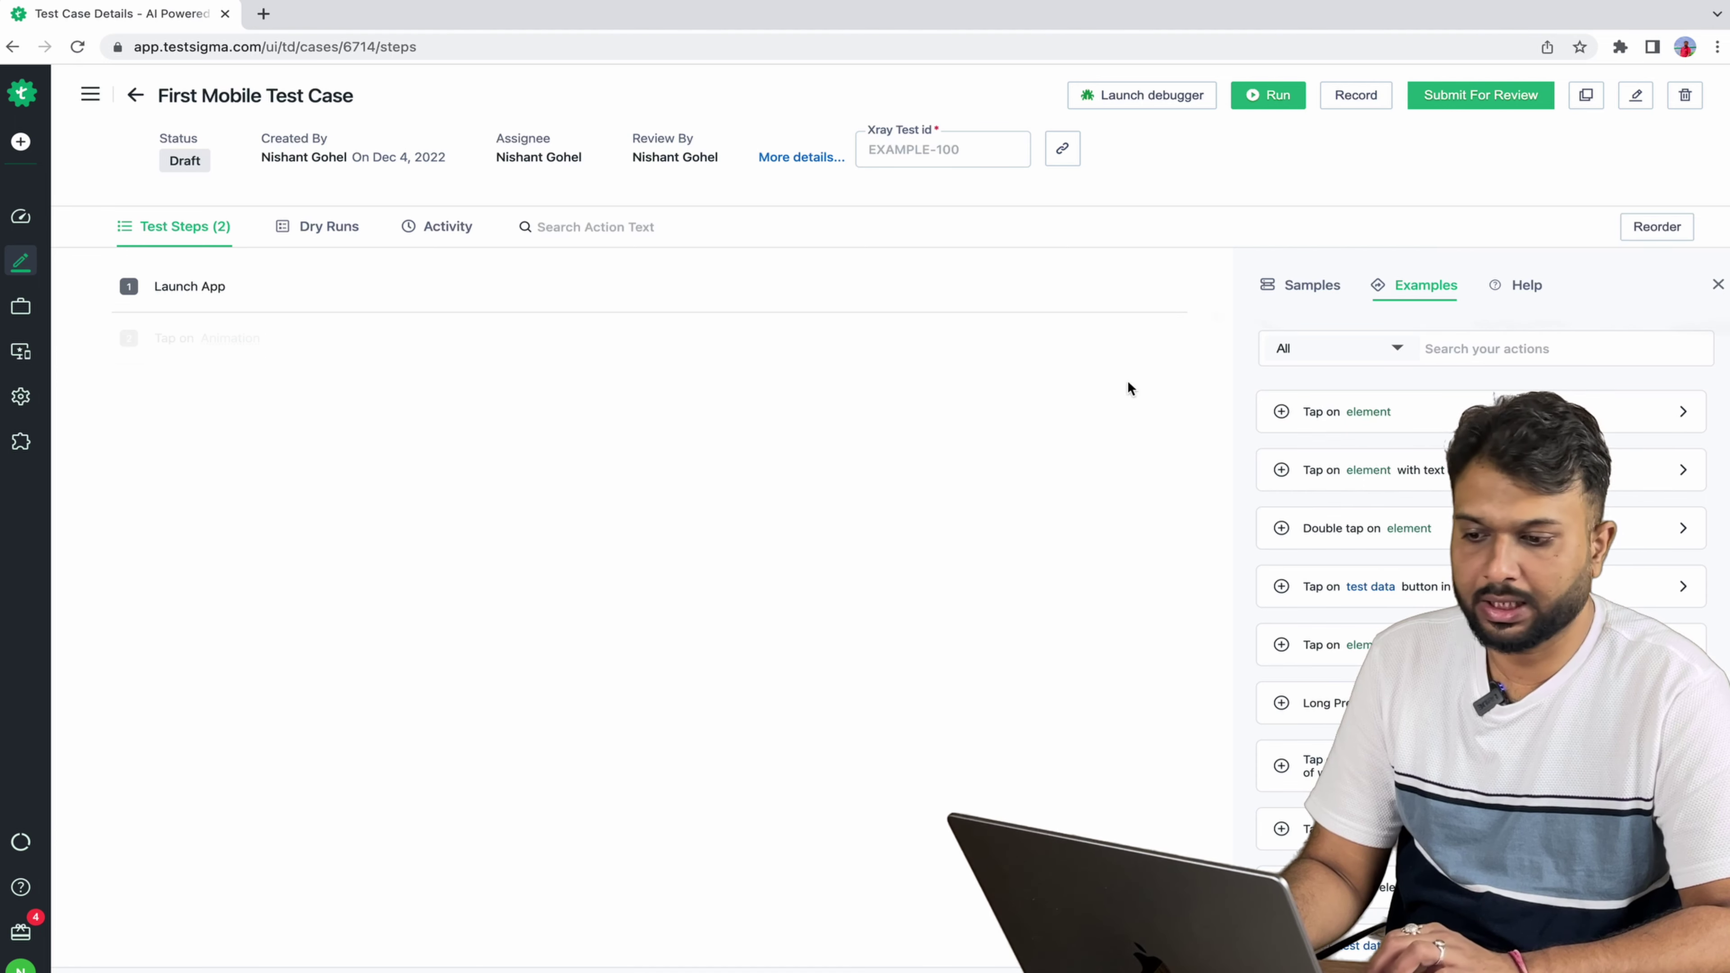
# Step: Open the project's Elements list in Test Development and start creating a new element with the Element Inspector
pyautogui.moveTo(20, 261)
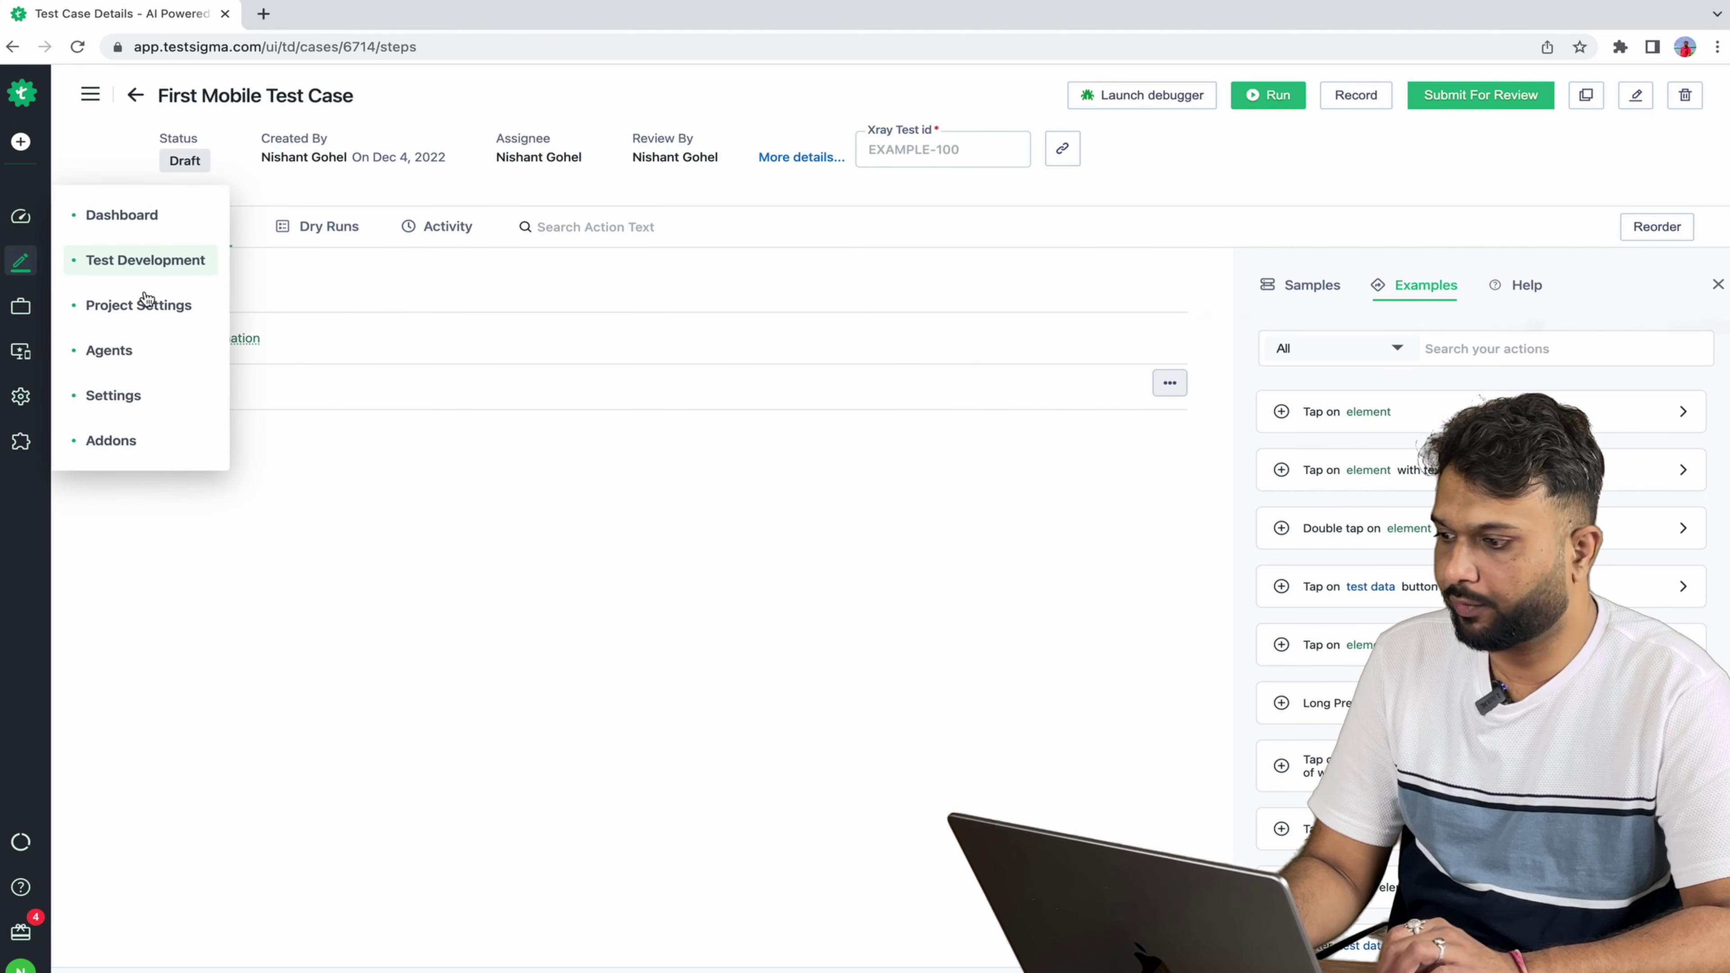
pyautogui.click(139, 265)
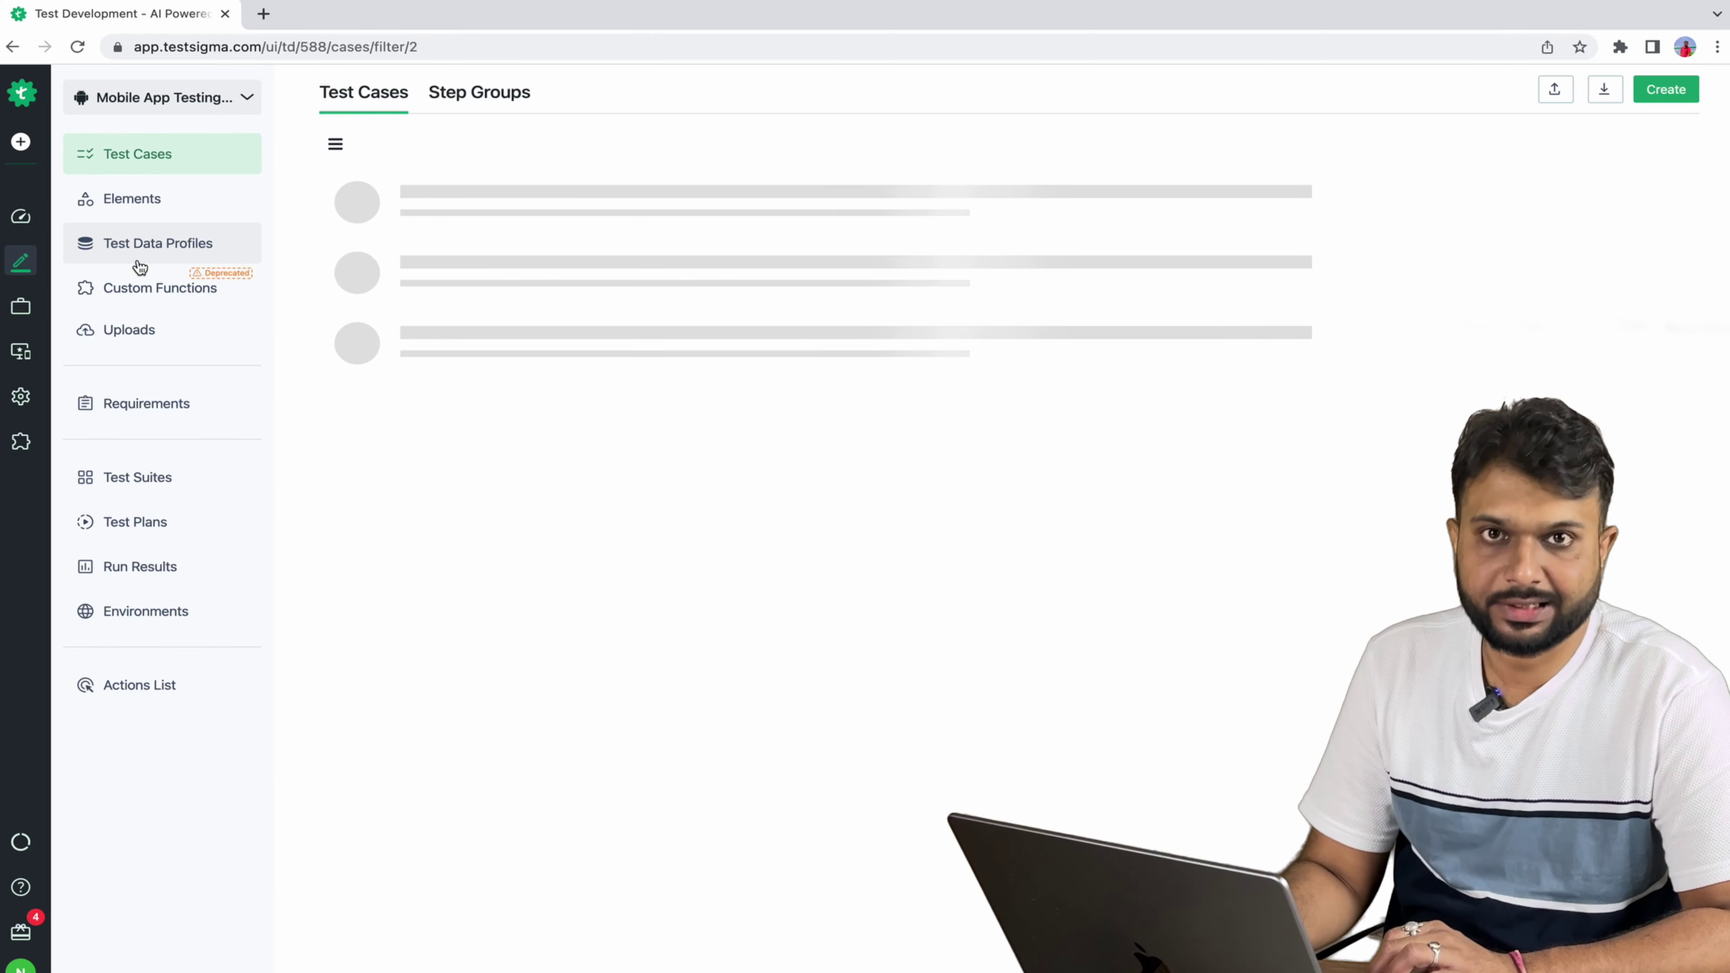
pyautogui.click(143, 216)
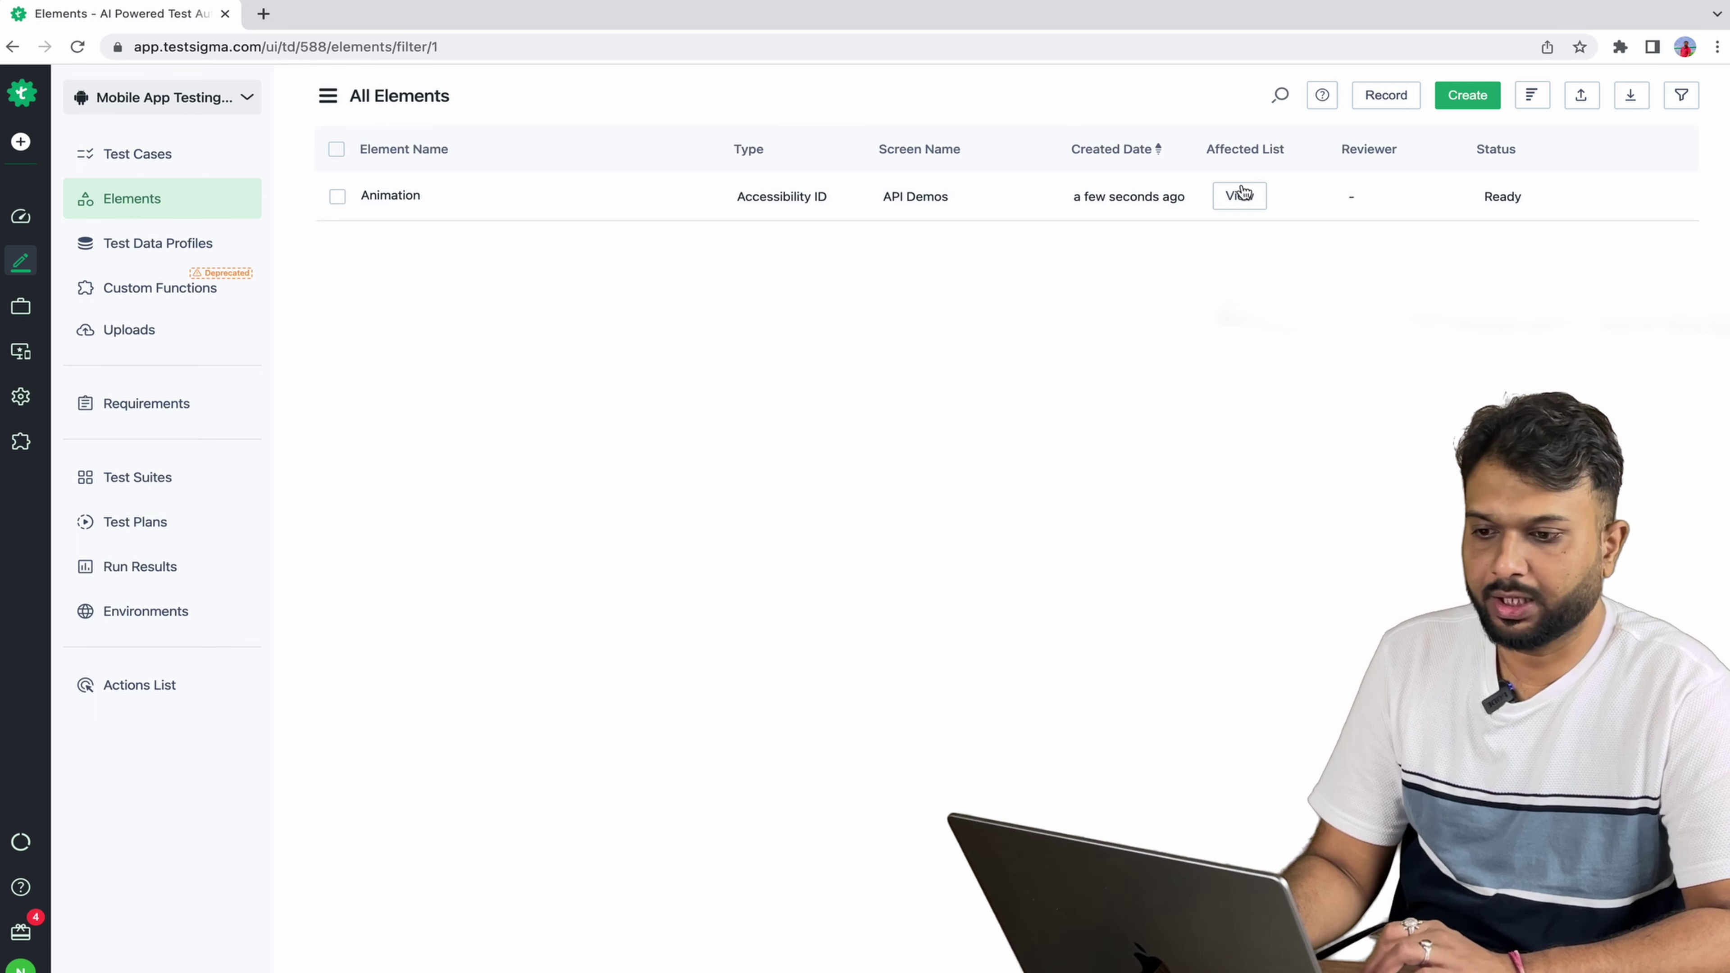
pyautogui.click(1468, 95)
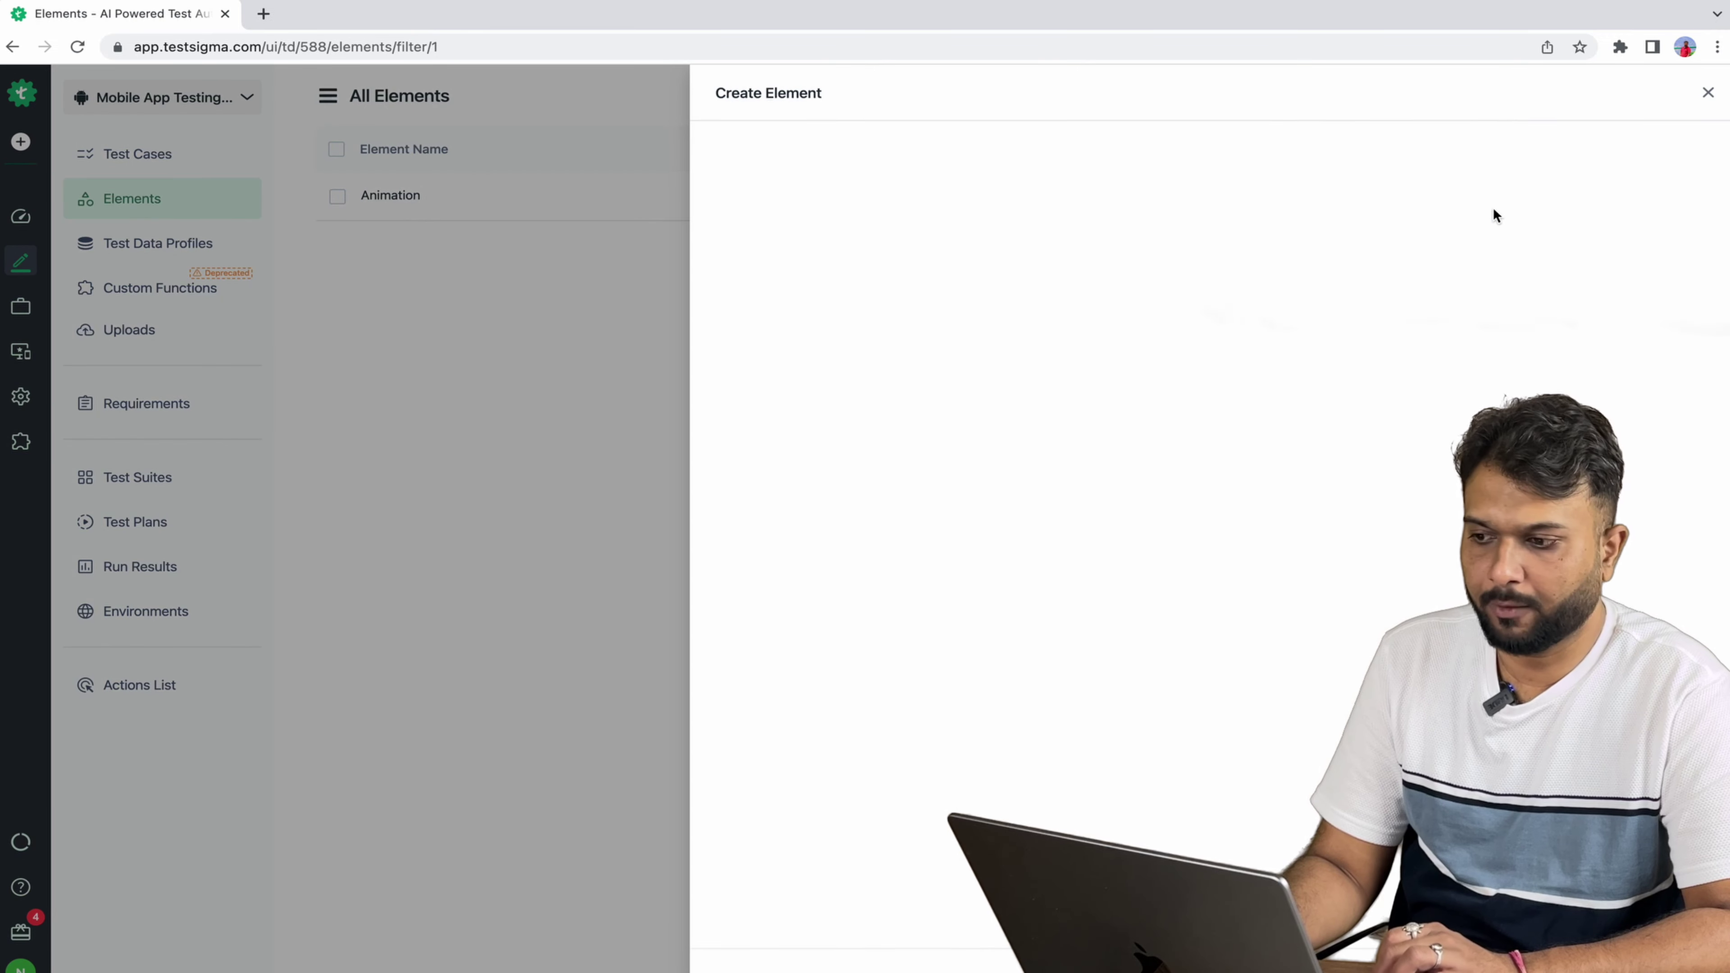
pyautogui.click(1047, 166)
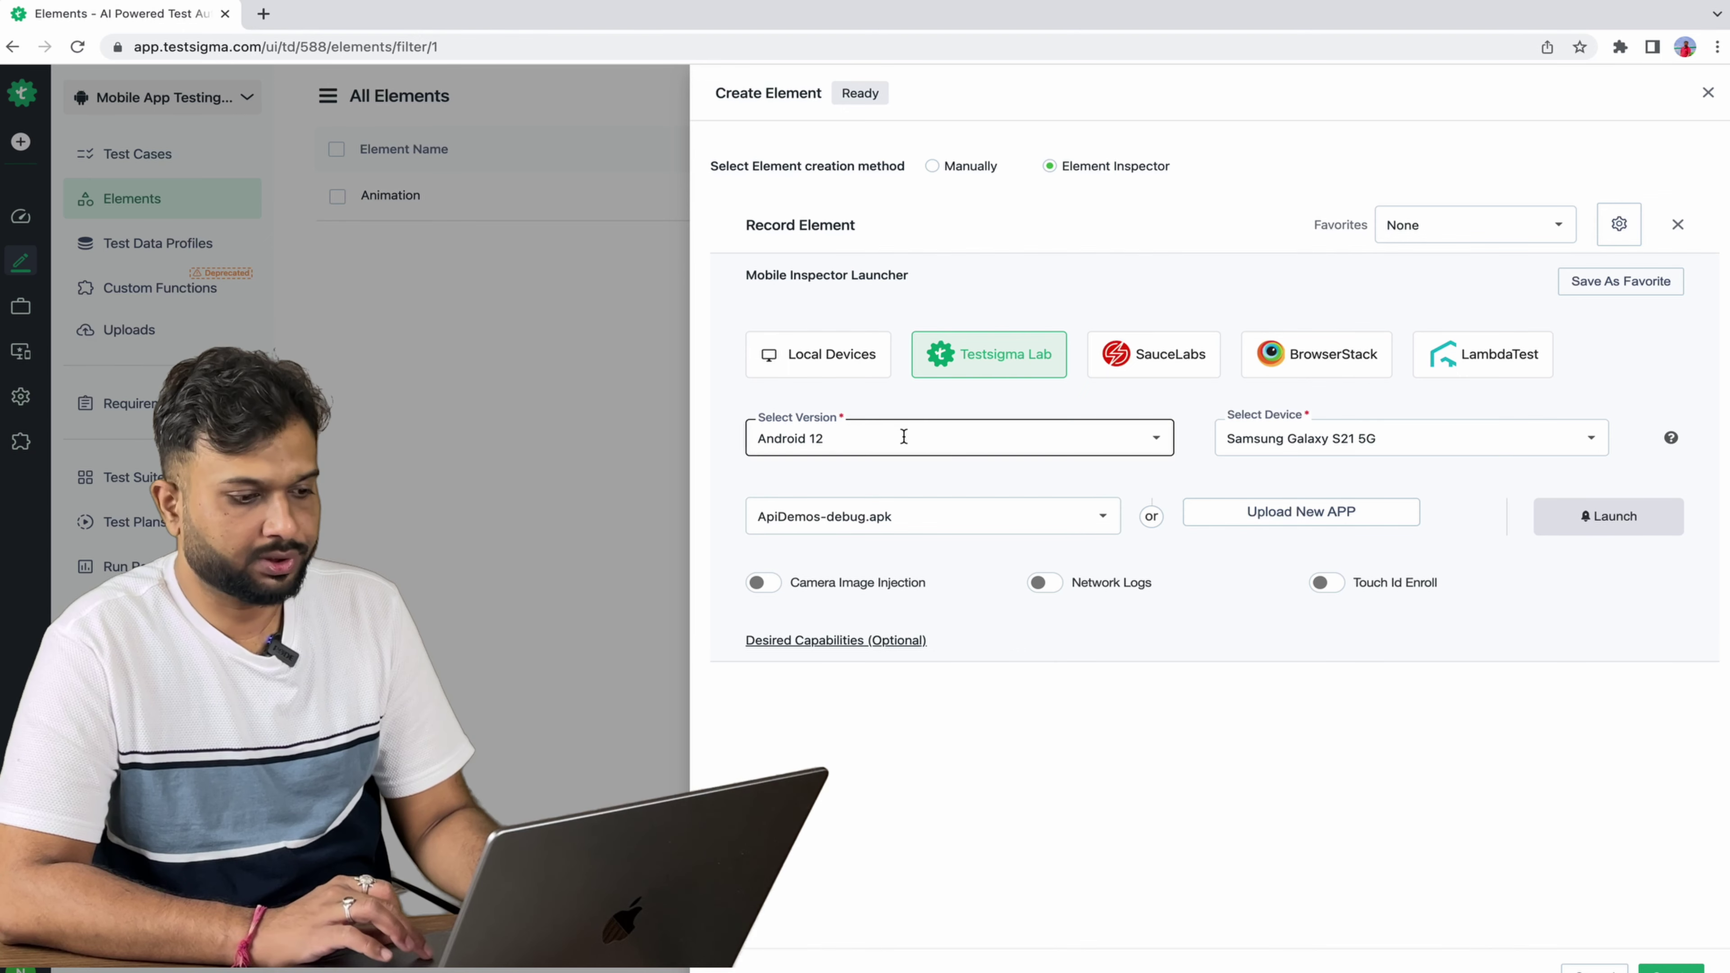
# Step: Set the inspector to Android 11 on a OnePlus 8 device and launch a recording session with ApiDemos-debug.apk
pyautogui.click(1040, 436)
pyautogui.click(831, 534)
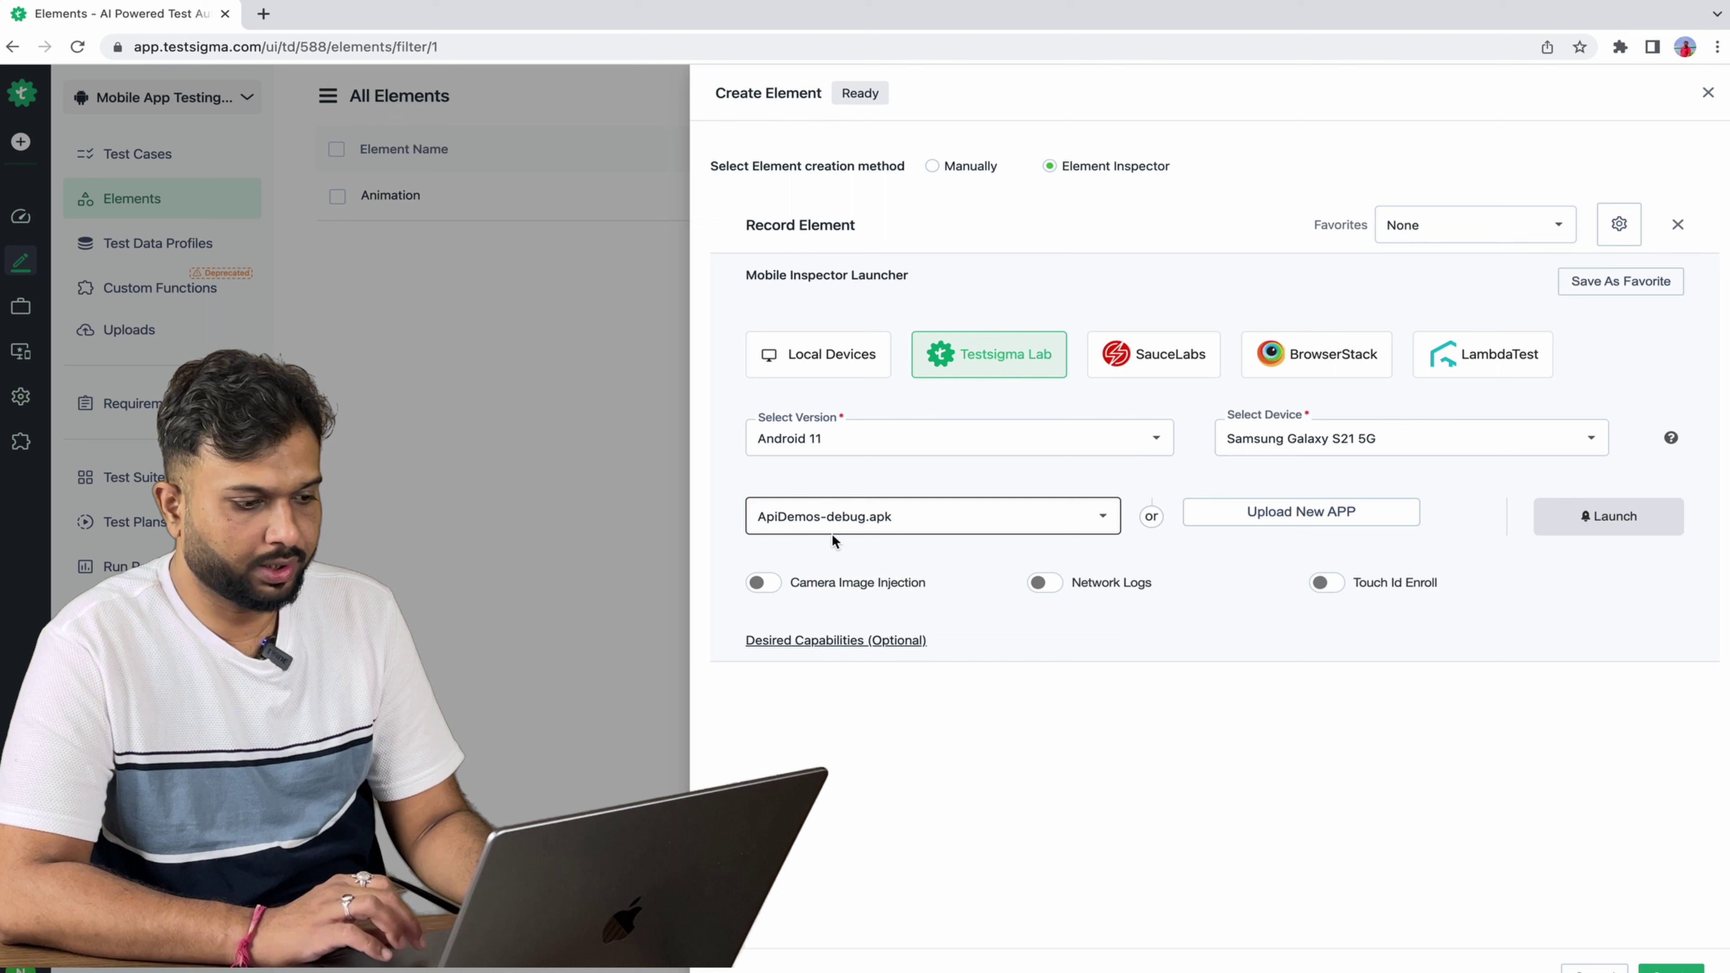
pyautogui.click(1304, 429)
pyautogui.scroll(-5, 1315, 545)
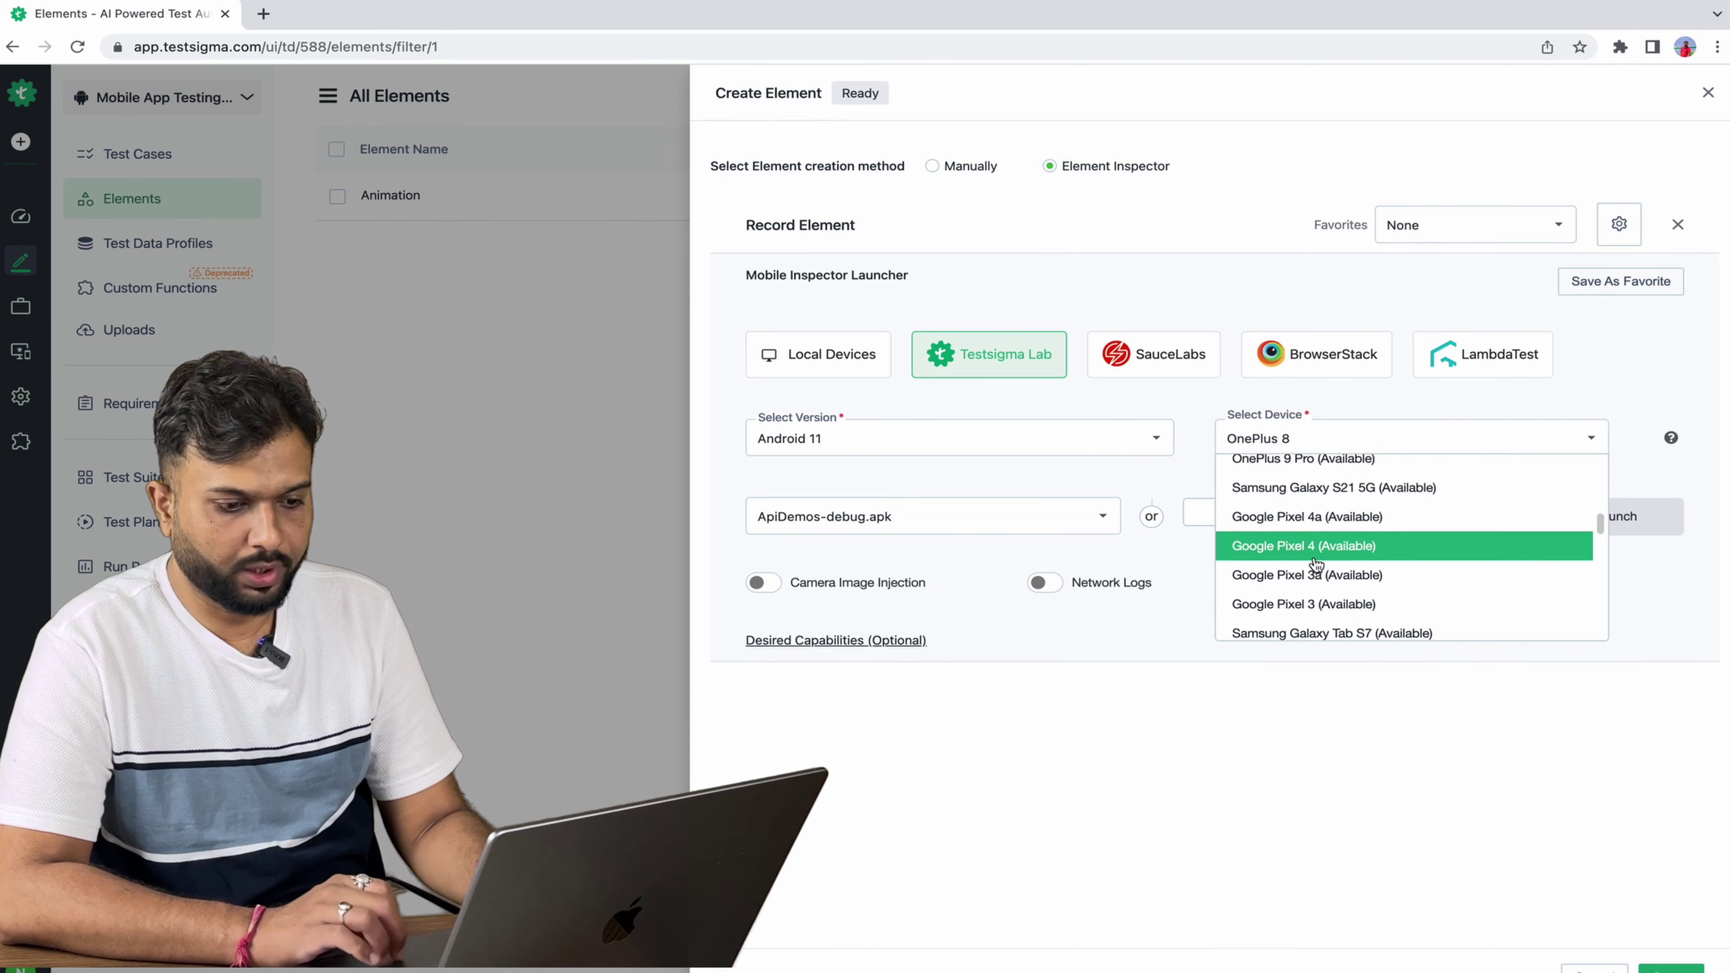
pyautogui.scroll(5, 1315, 558)
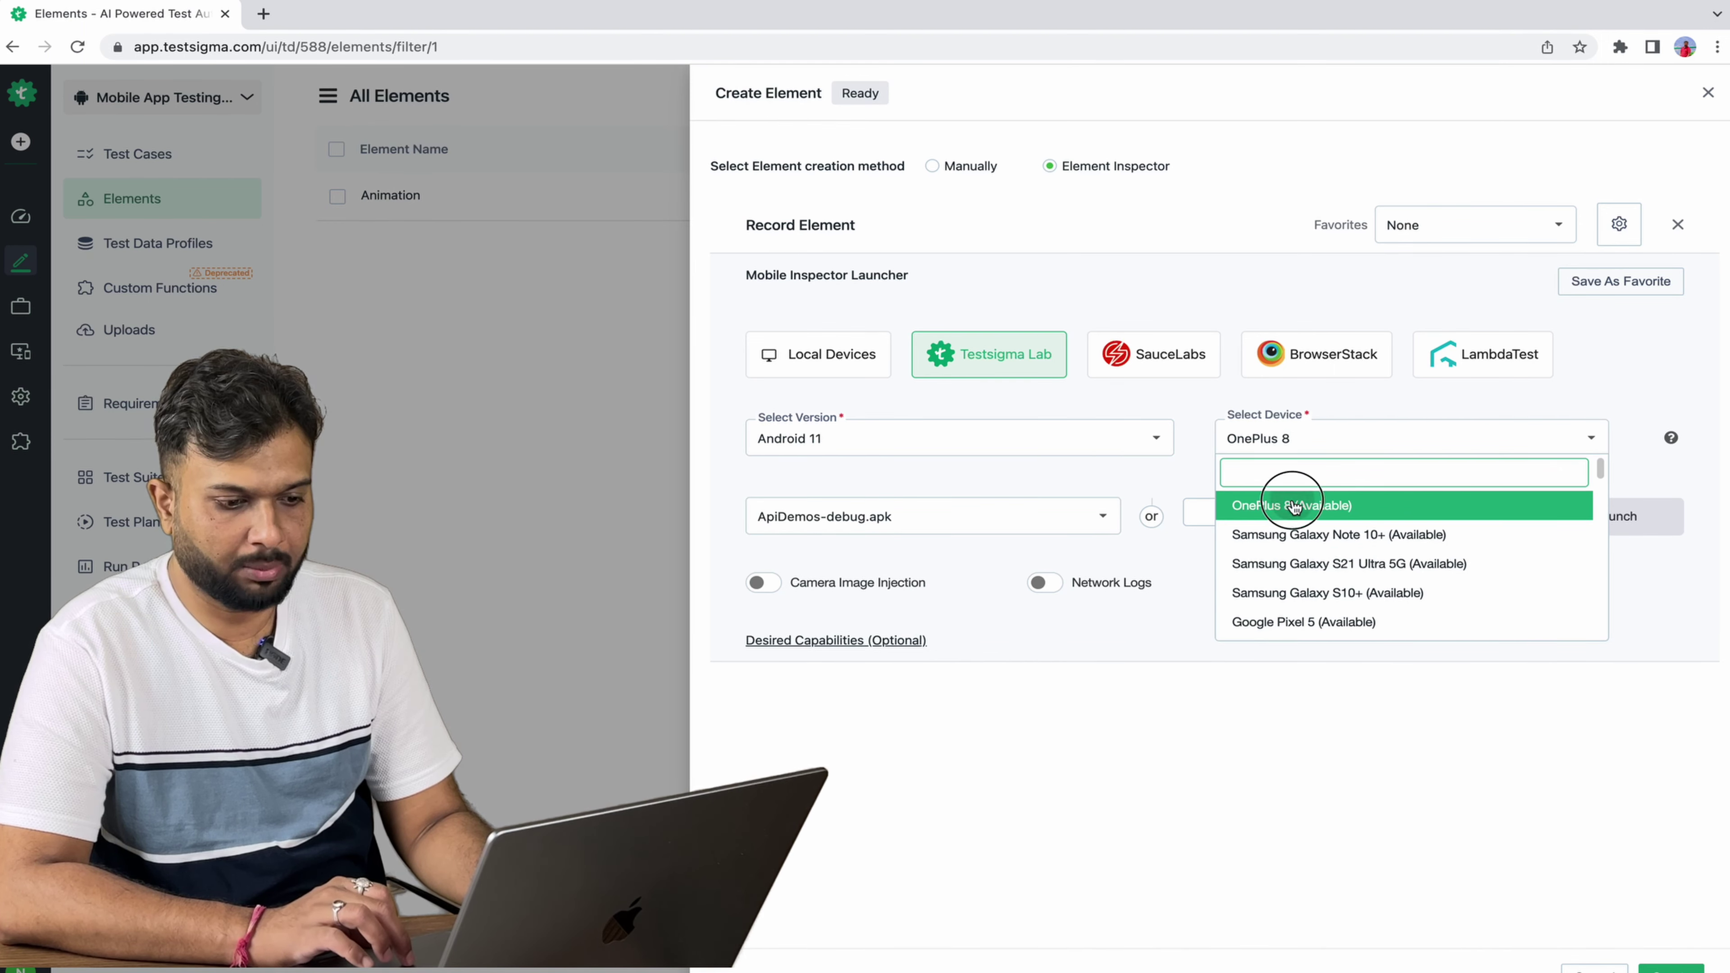
pyautogui.click(1293, 506)
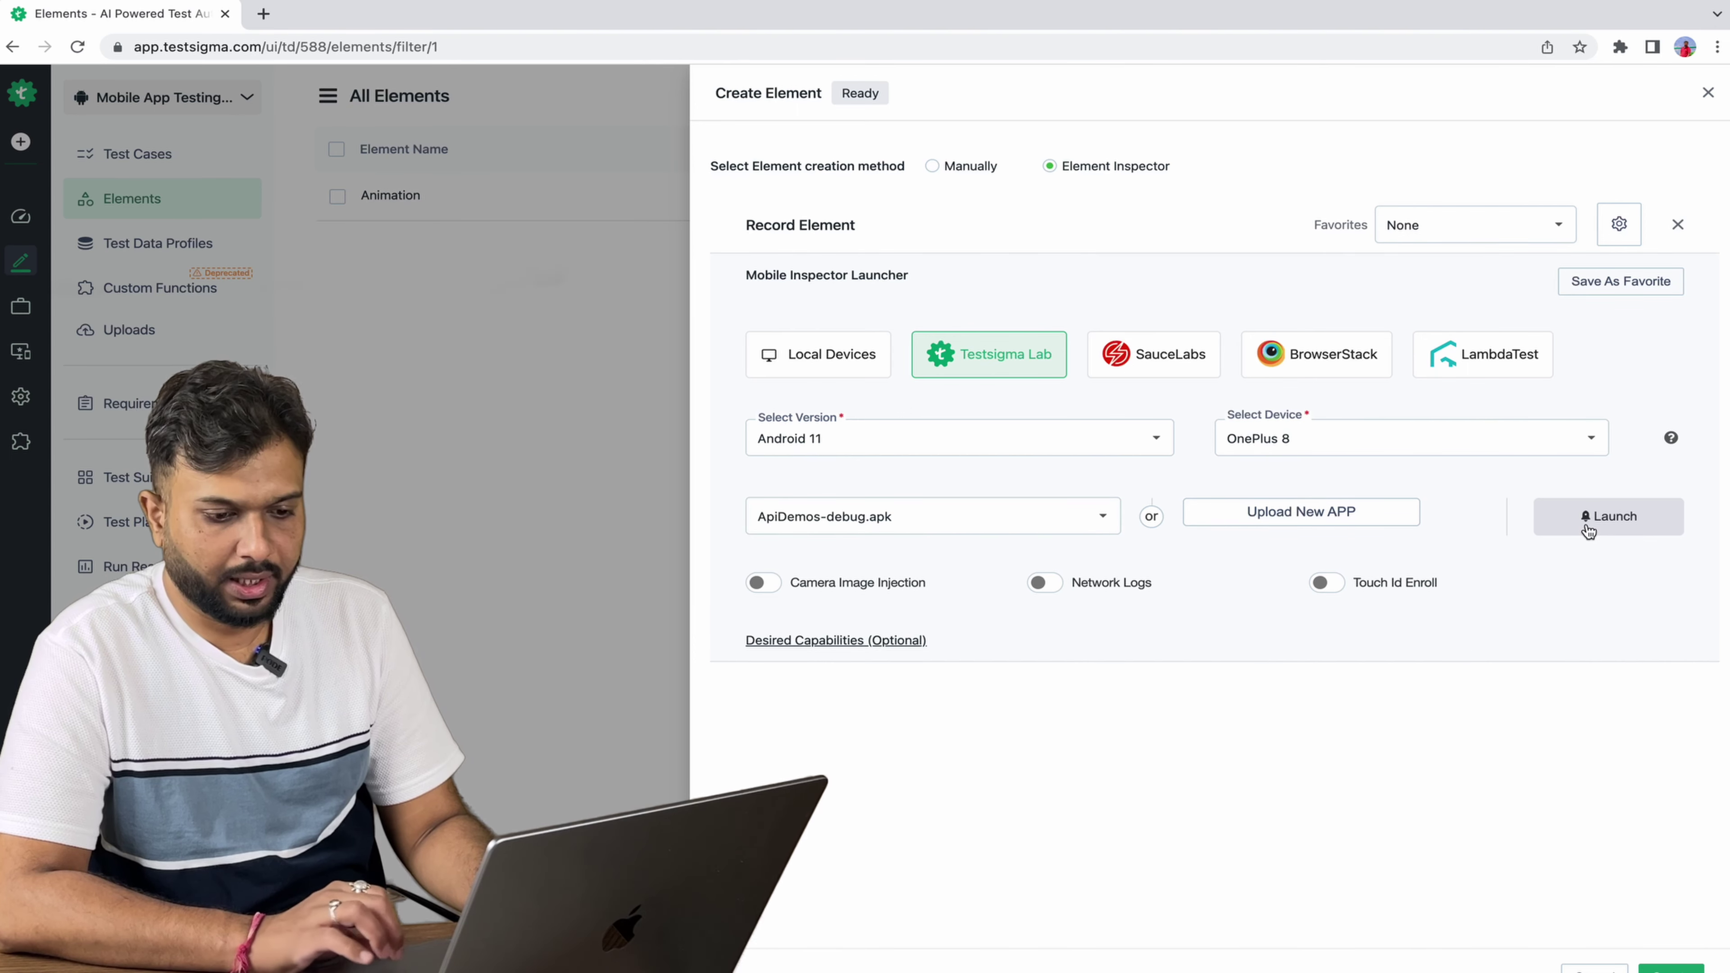
pyautogui.click(1588, 530)
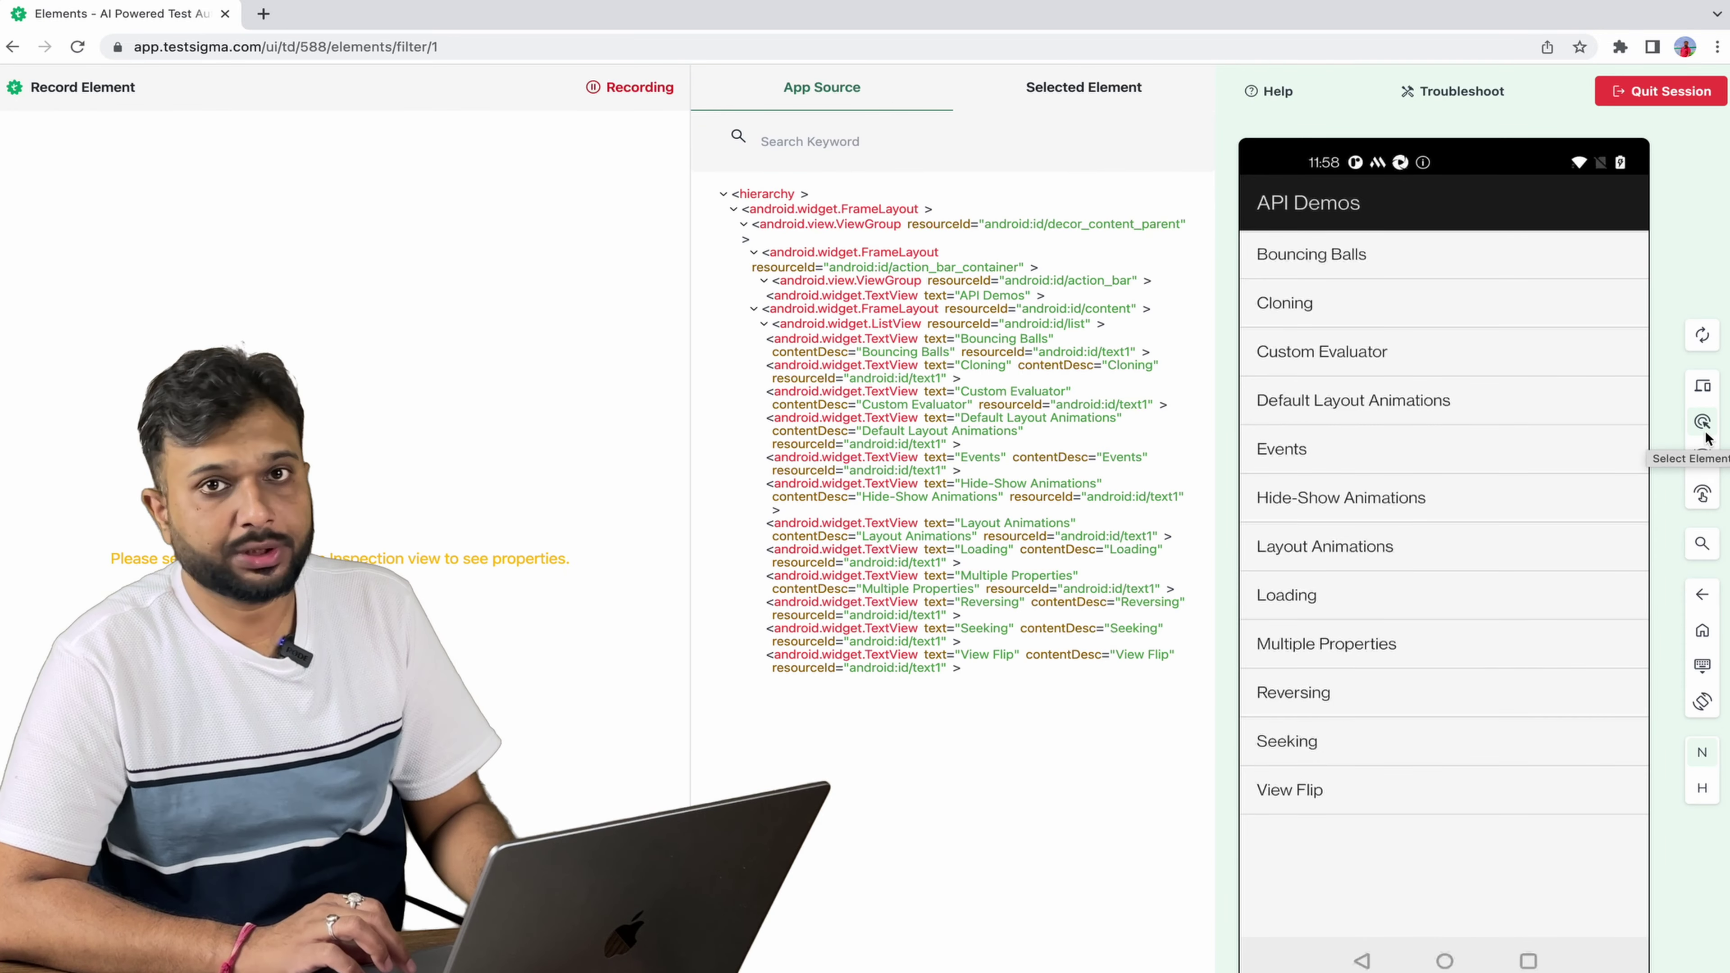
# Step: Capture the Events entry on the device's API Demos screen and choose XPATH as its element type
pyautogui.click(1704, 426)
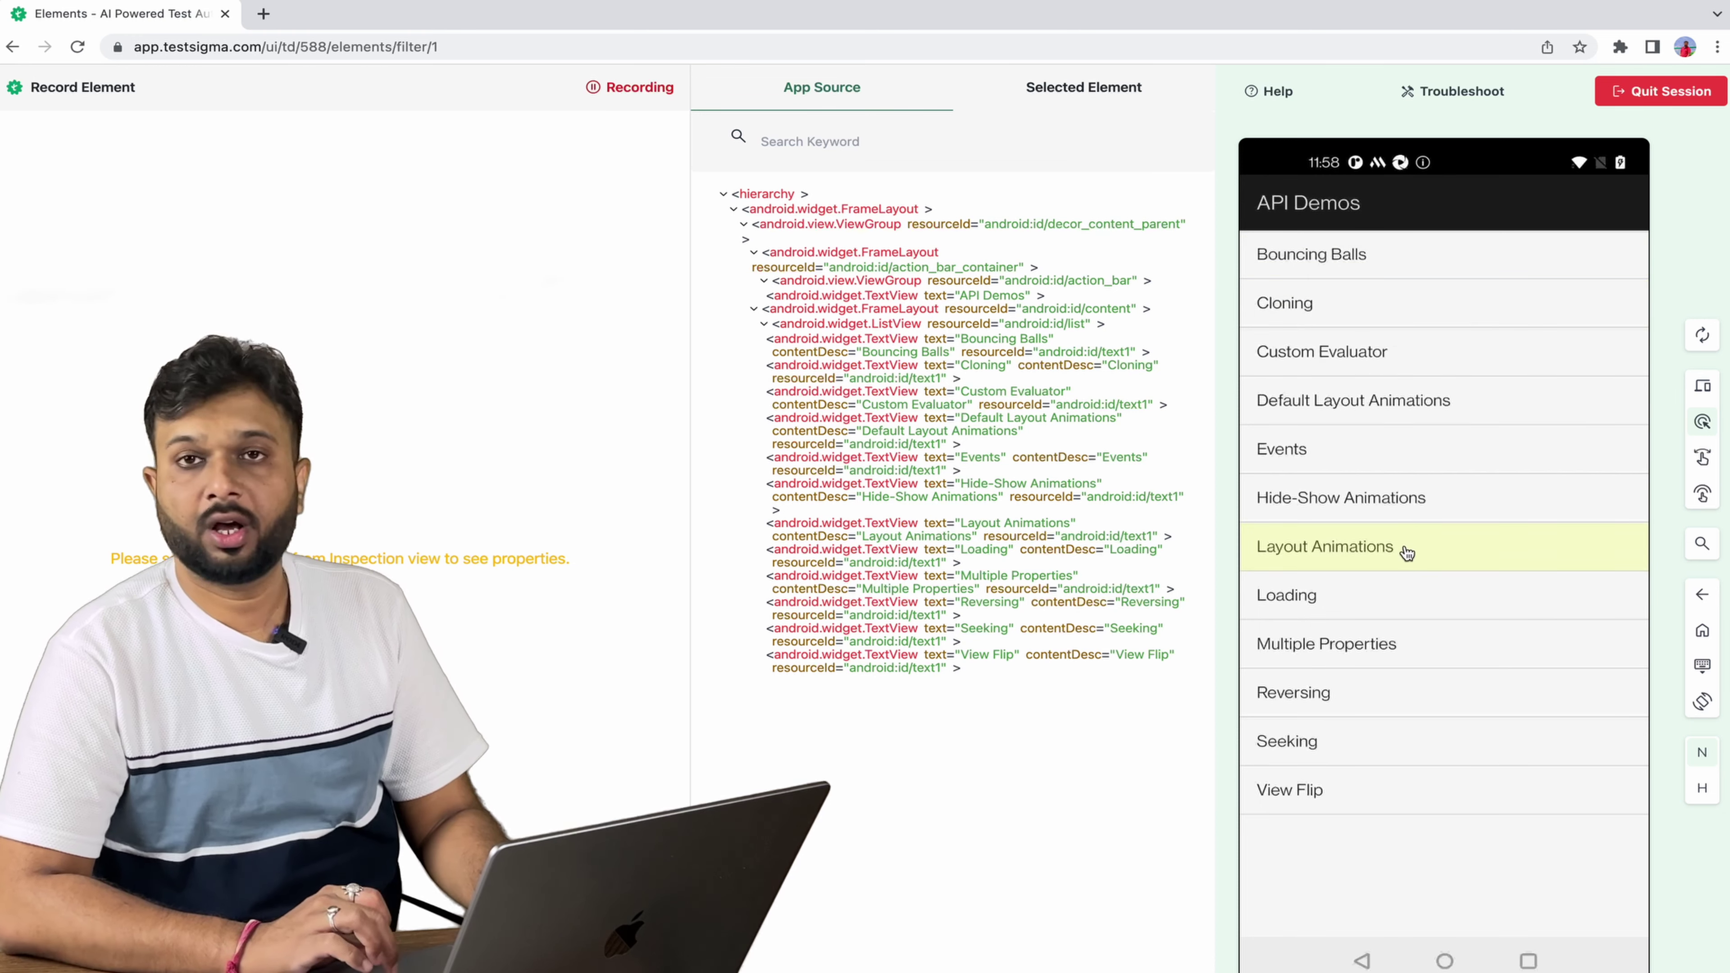
pyautogui.click(1322, 459)
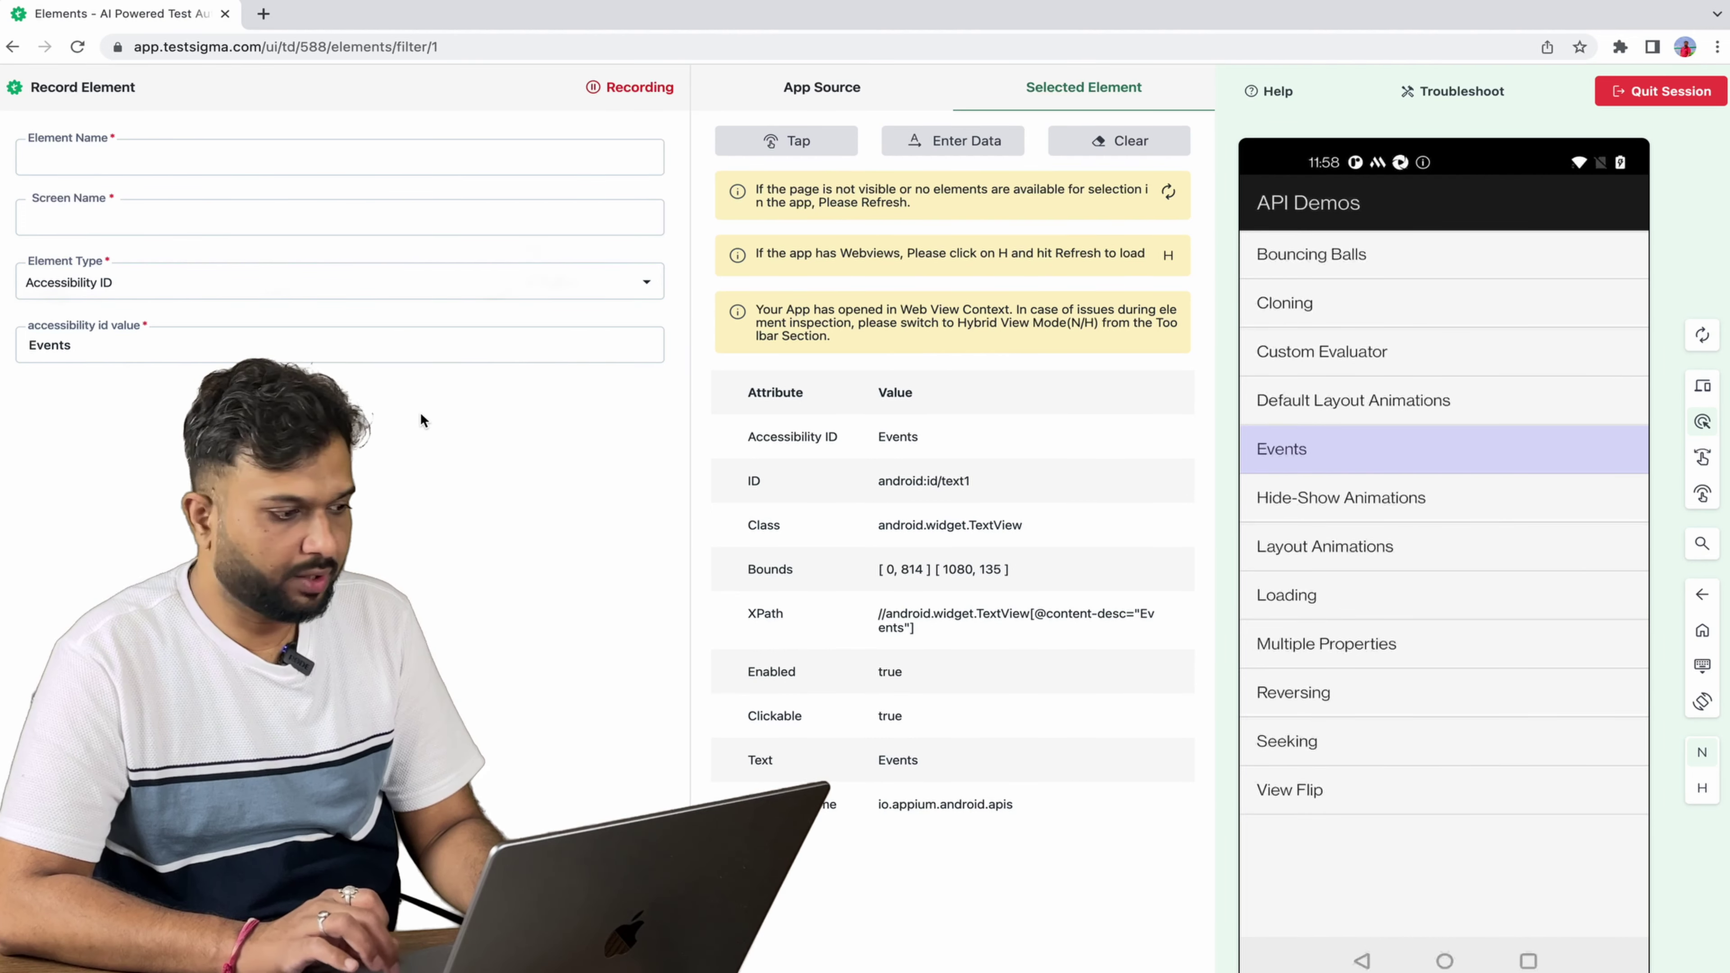
pyautogui.click(164, 279)
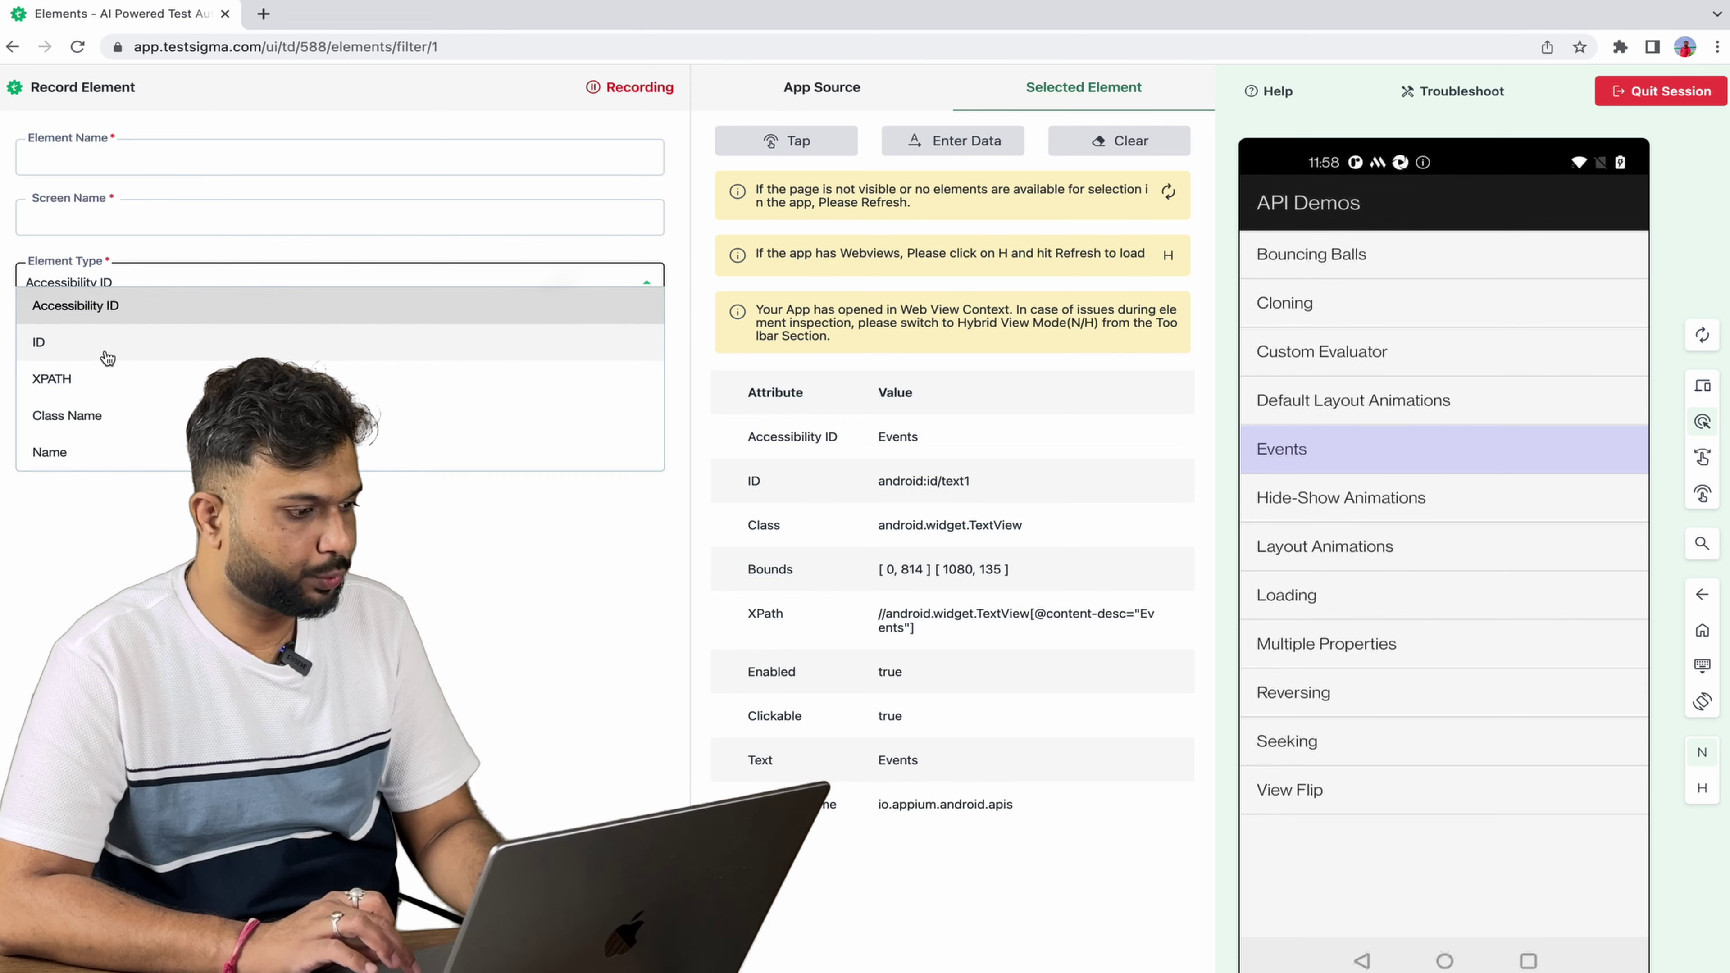
pyautogui.click(99, 380)
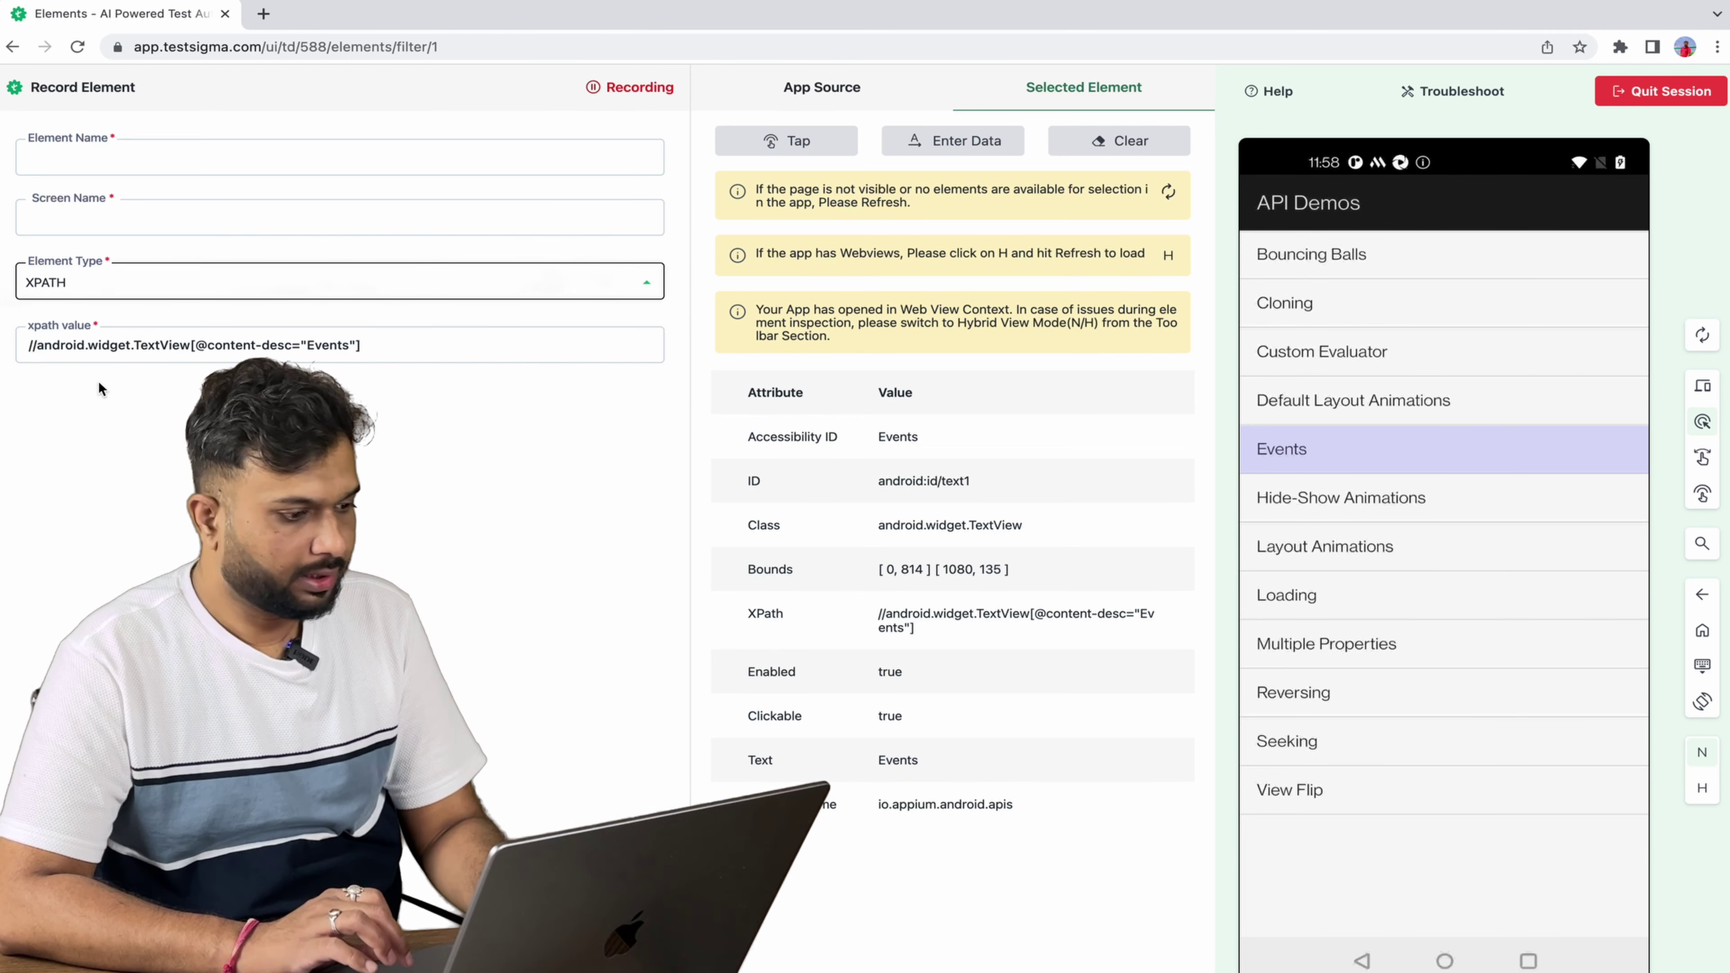
# Step: Name the element Events Xpath, assign the API Demos screen name, and save it
pyautogui.click(126, 161)
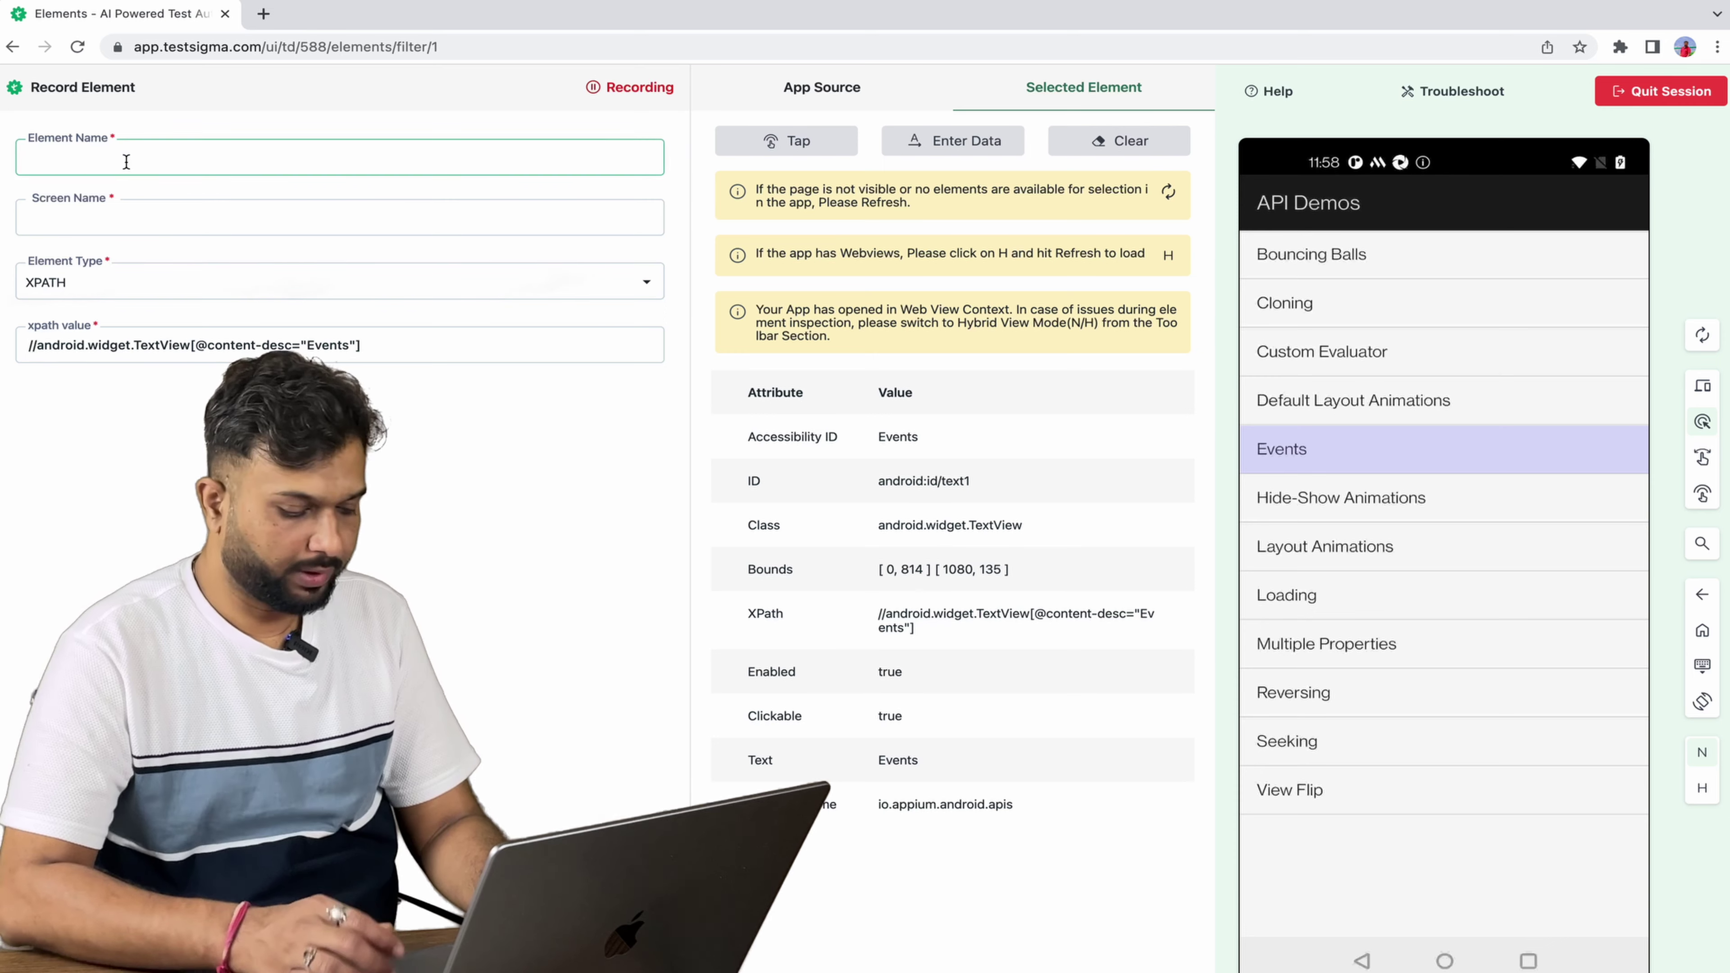
pyautogui.write('Events Xpa')
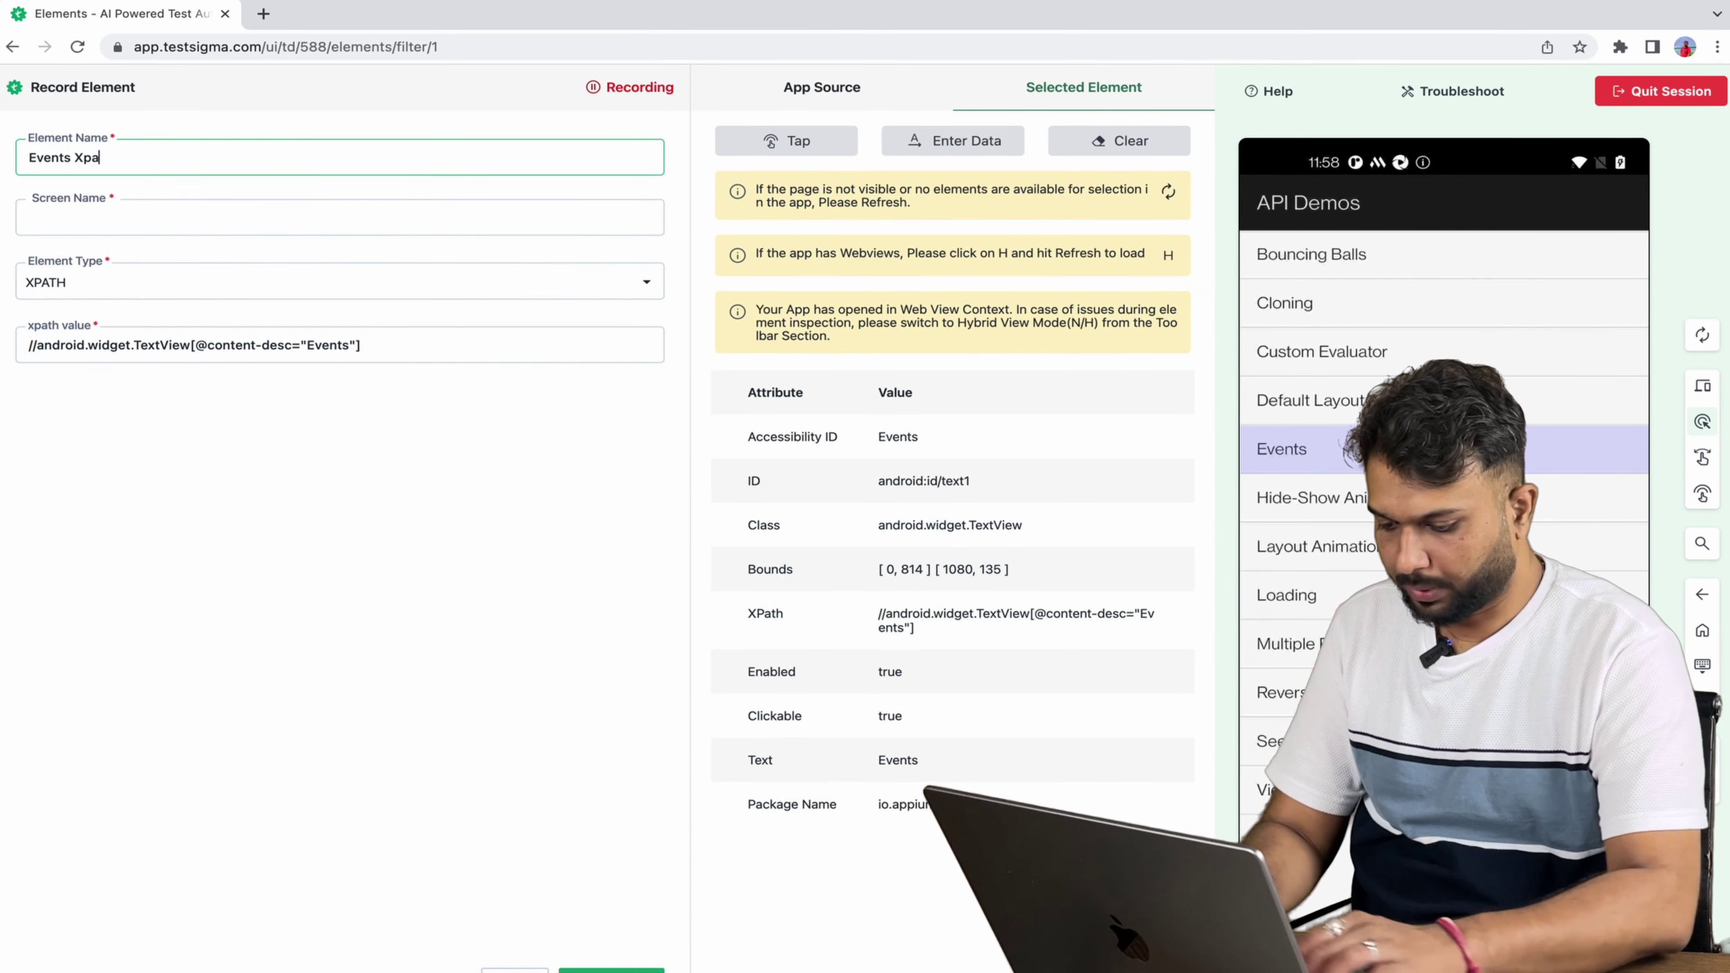
pyautogui.write('th')
pyautogui.click(158, 206)
pyautogui.write('AP')
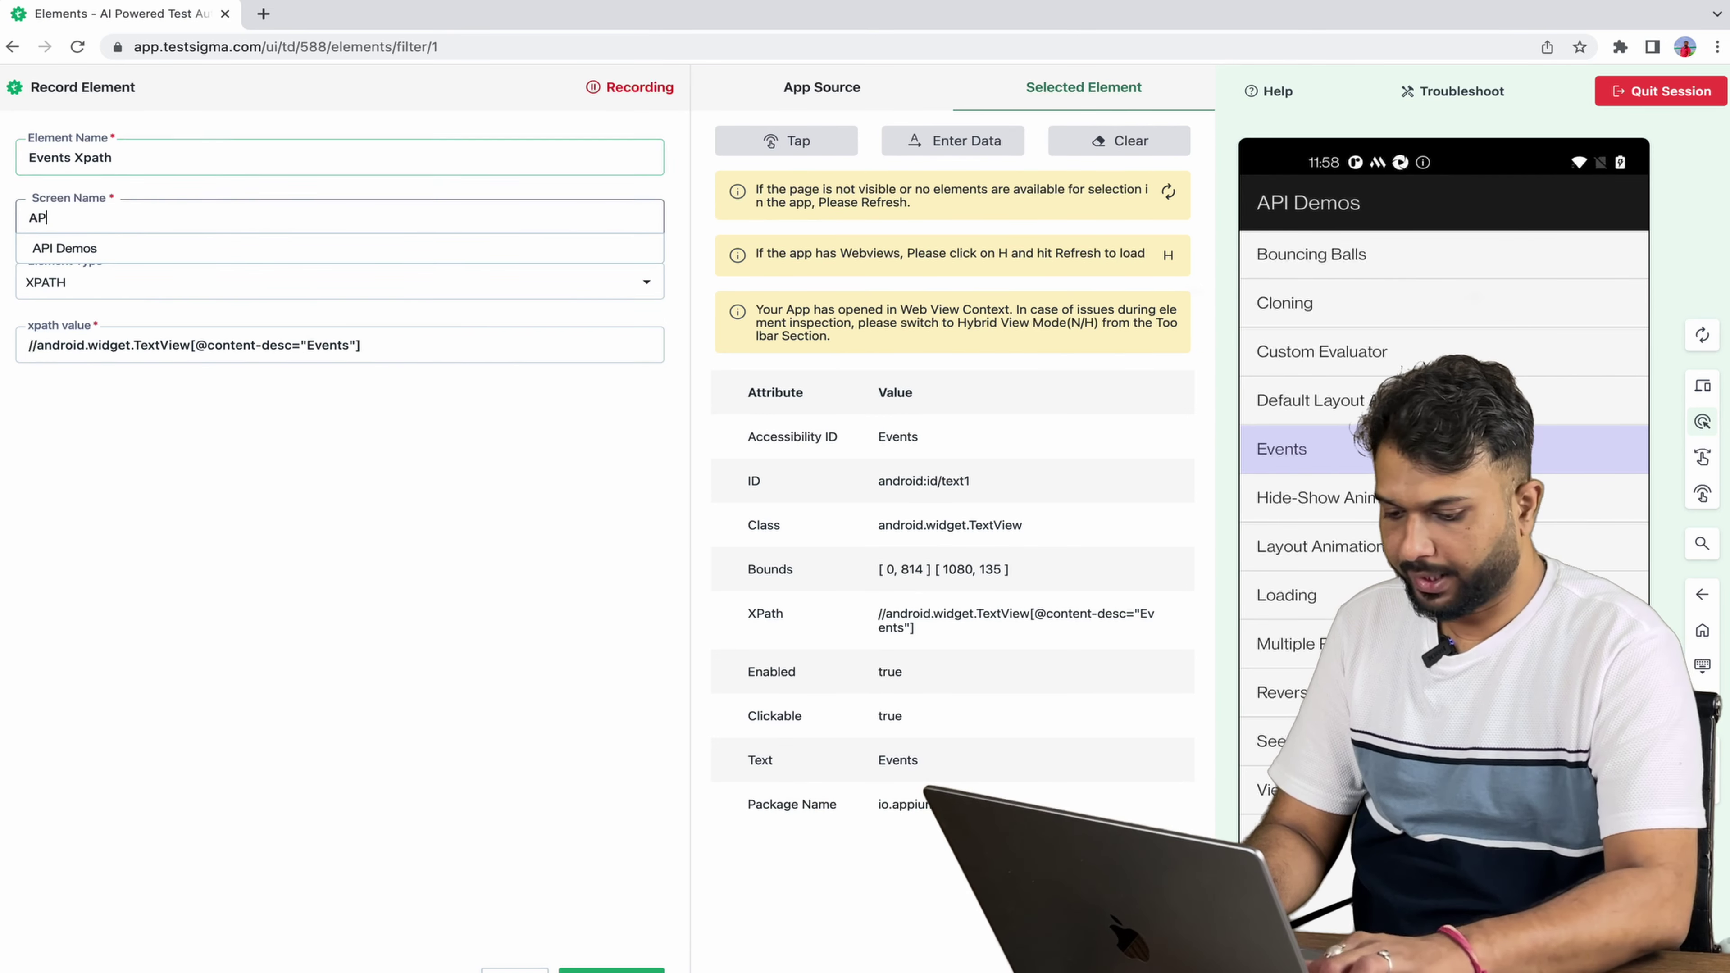
pyautogui.write('I')
pyautogui.press('Down')
pyautogui.press('Return')
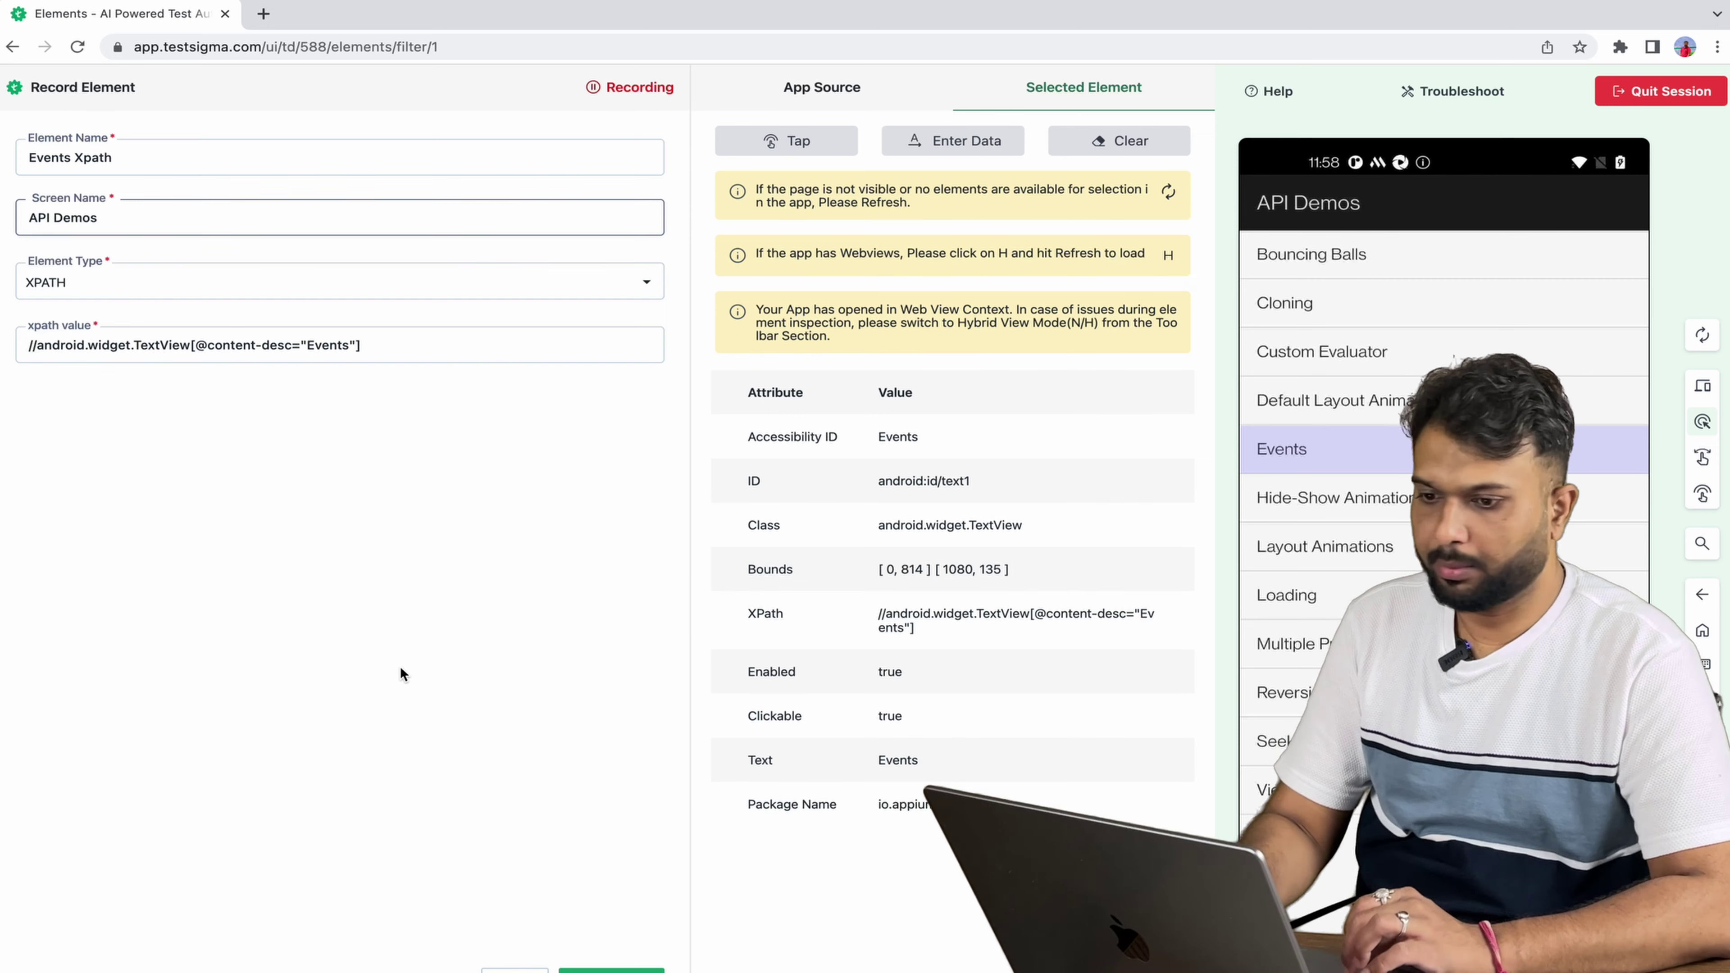
pyautogui.press('Return')
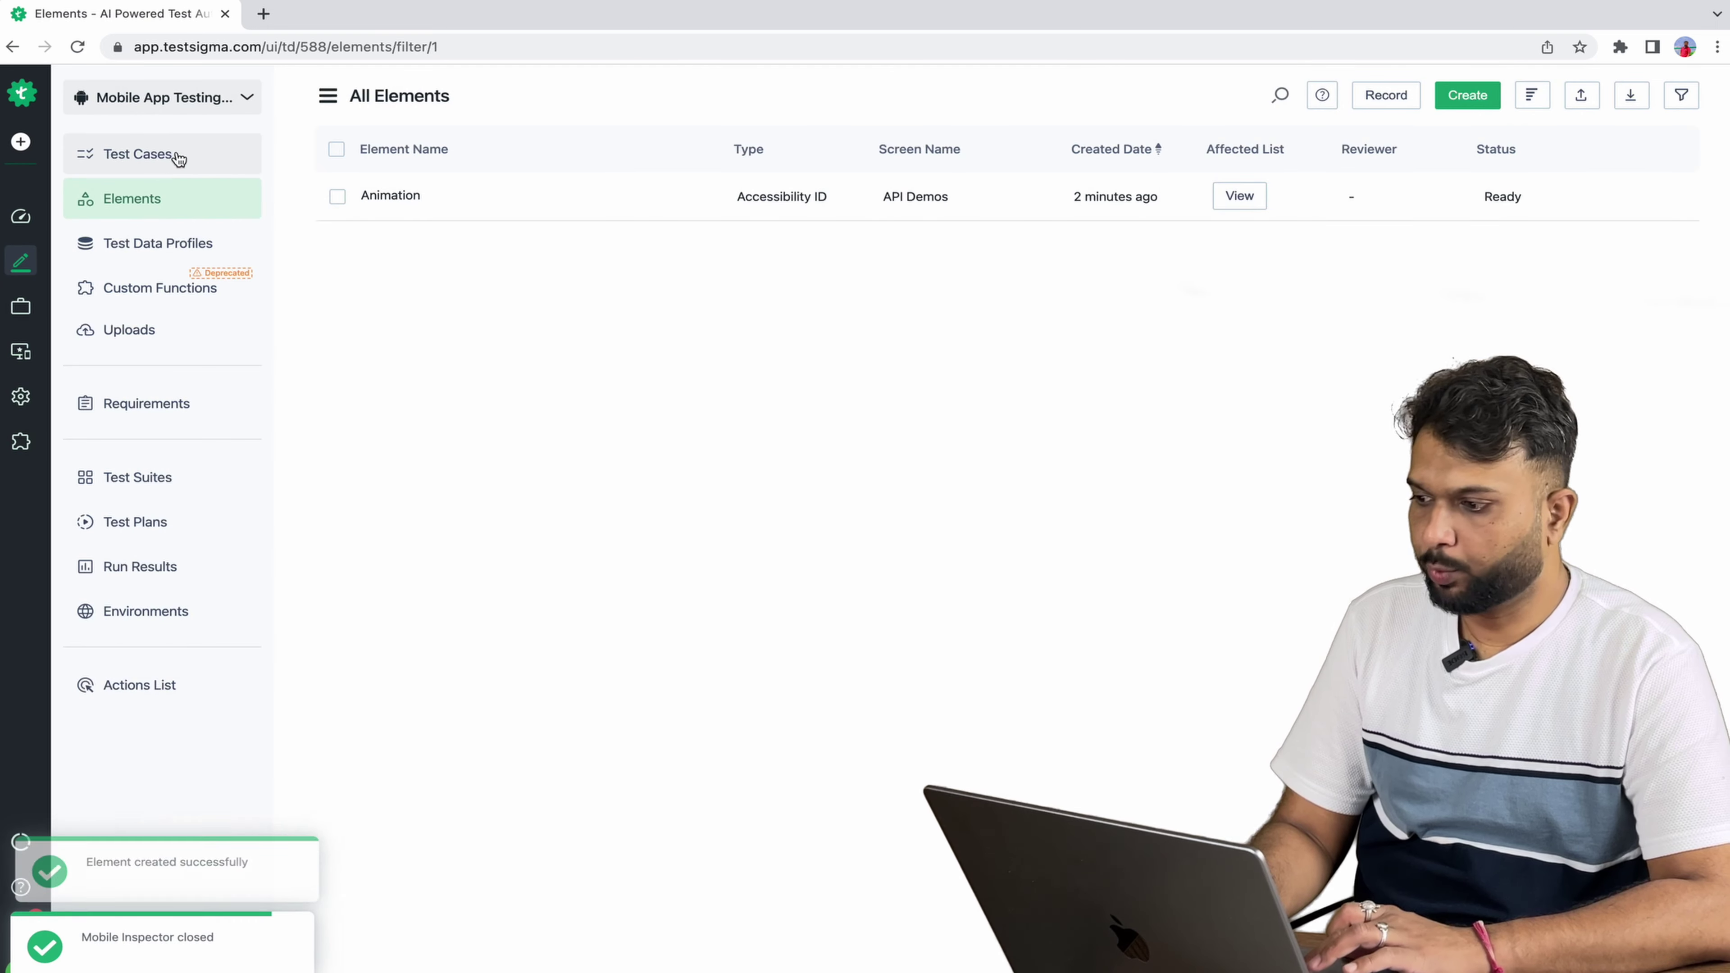
# Step: Open First Mobile Test Case and create a "Tap on Events Xpath" test step
pyautogui.click(170, 155)
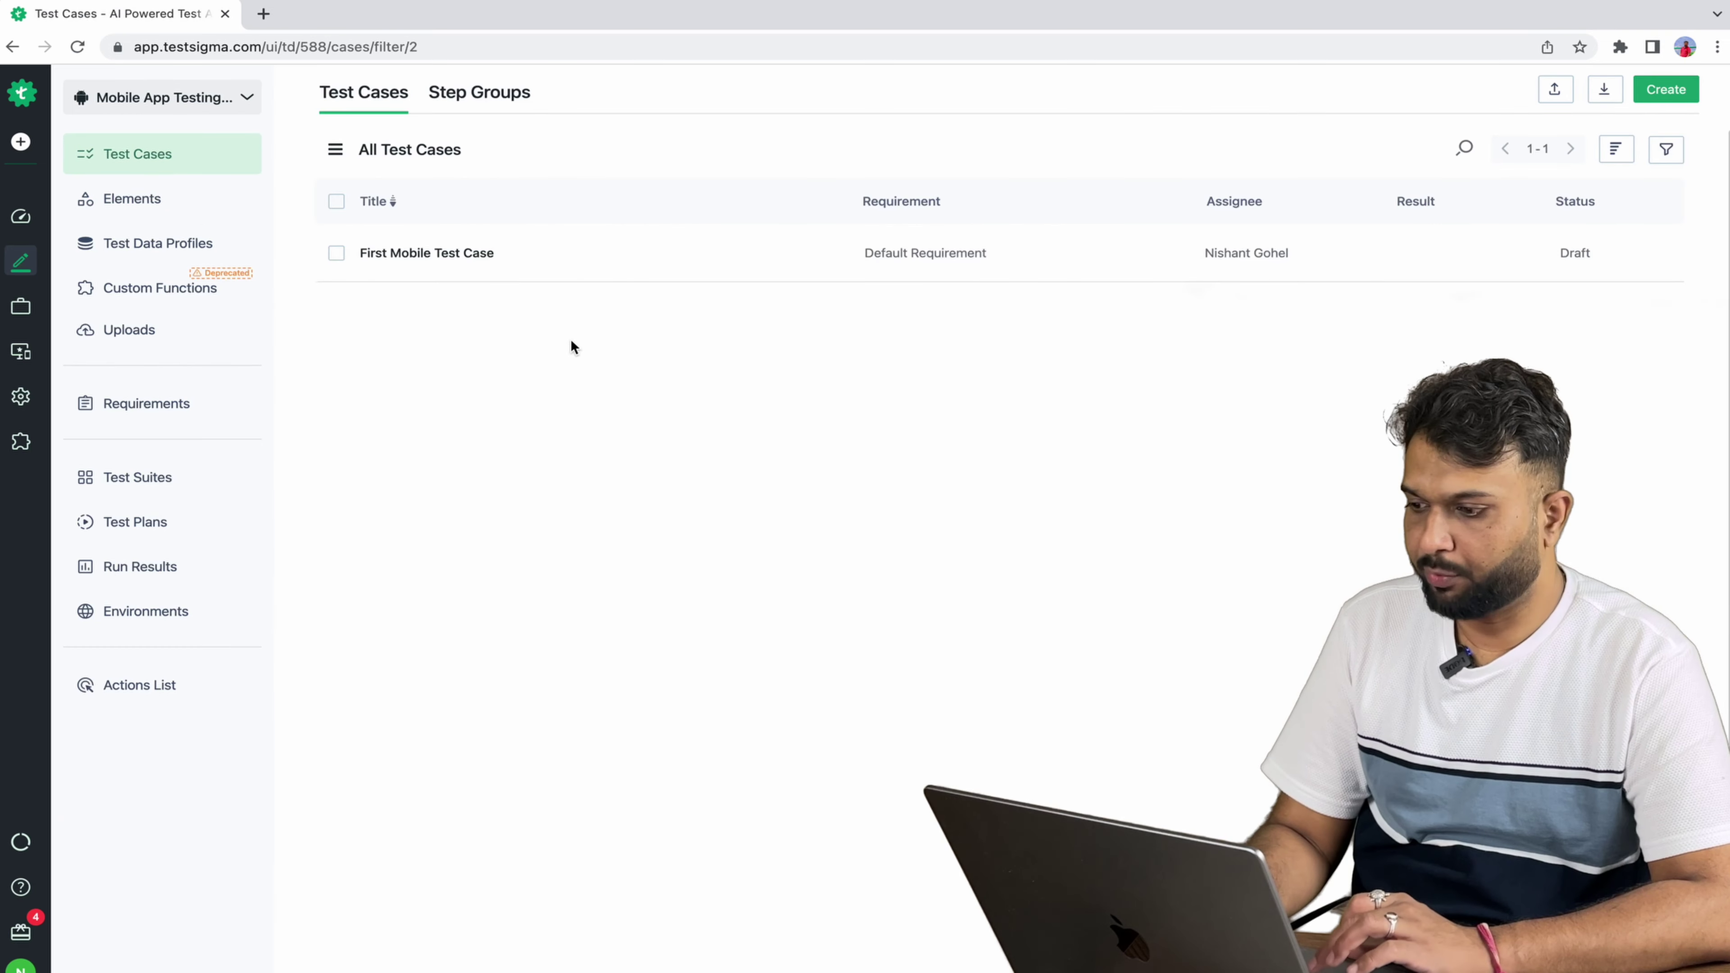
pyautogui.click(507, 272)
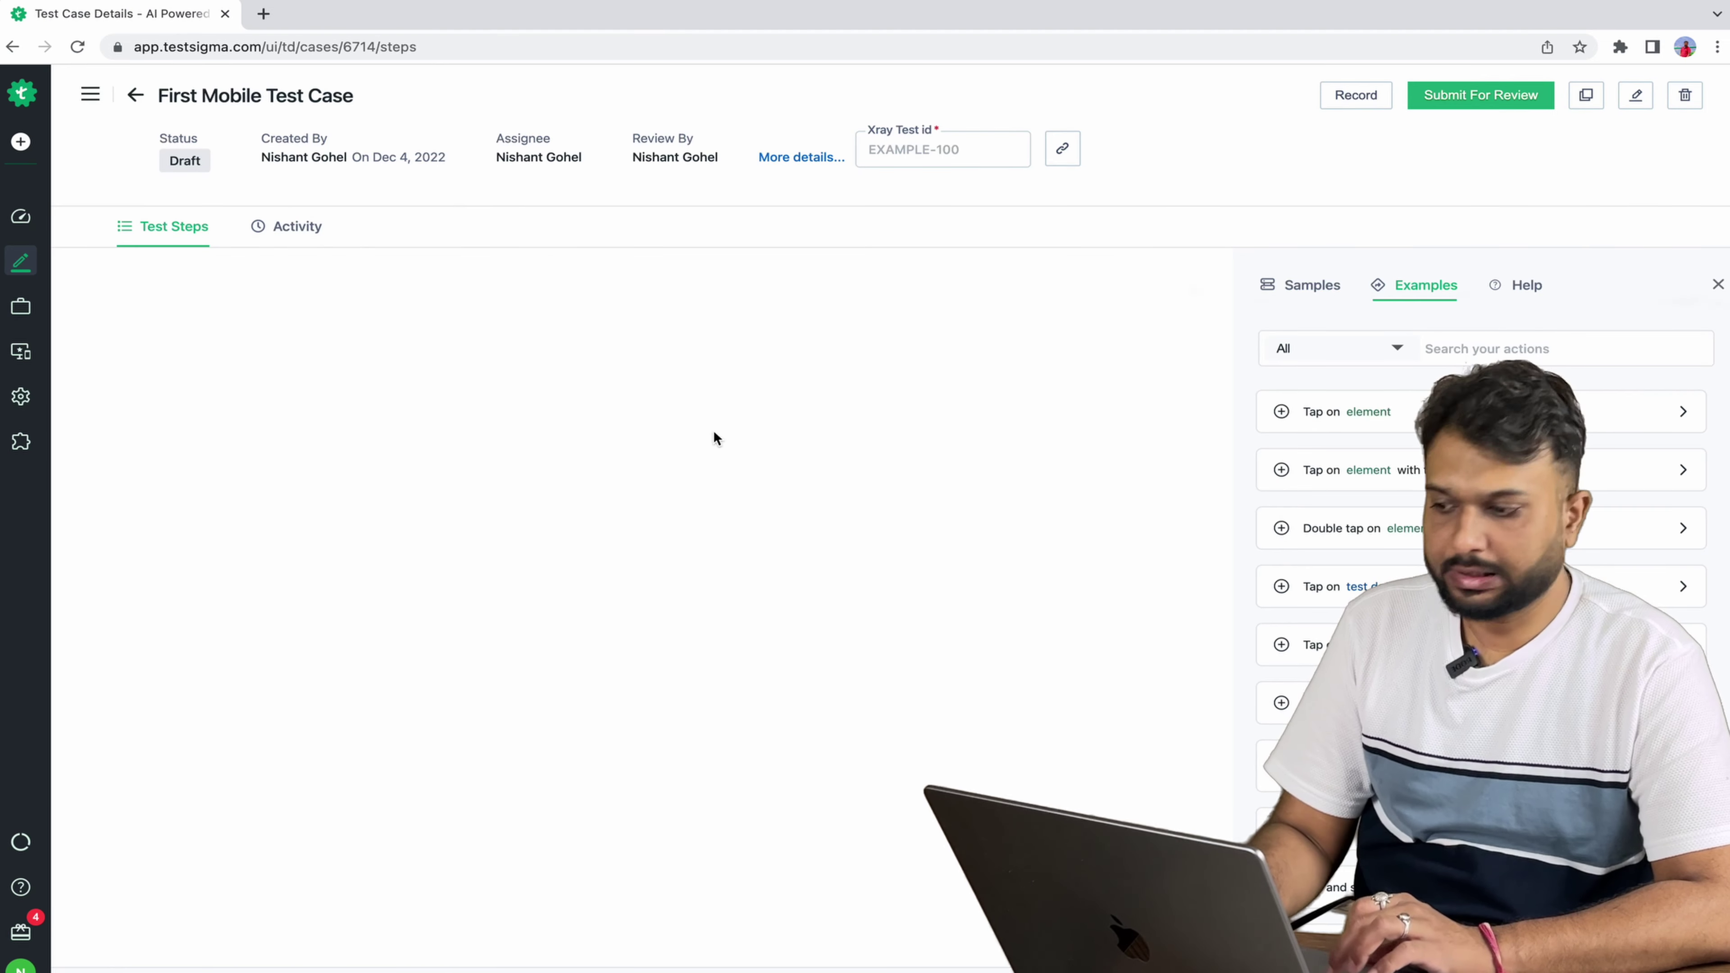
pyautogui.click(222, 379)
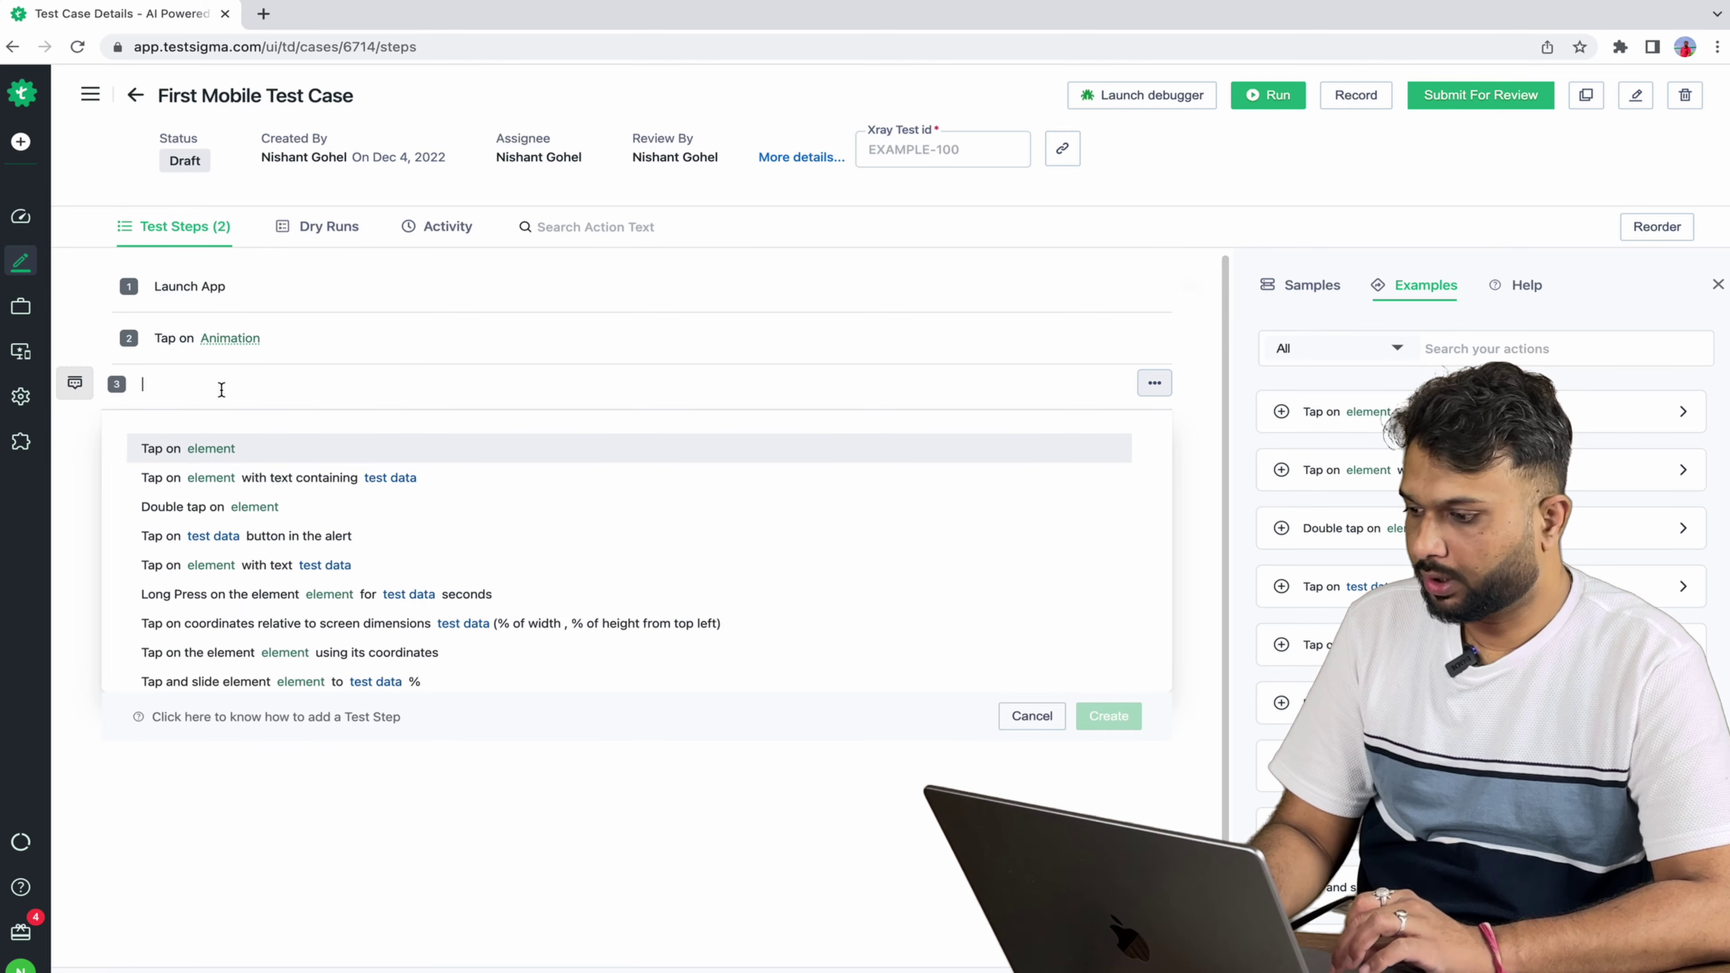
pyautogui.click(239, 439)
pyautogui.click(220, 385)
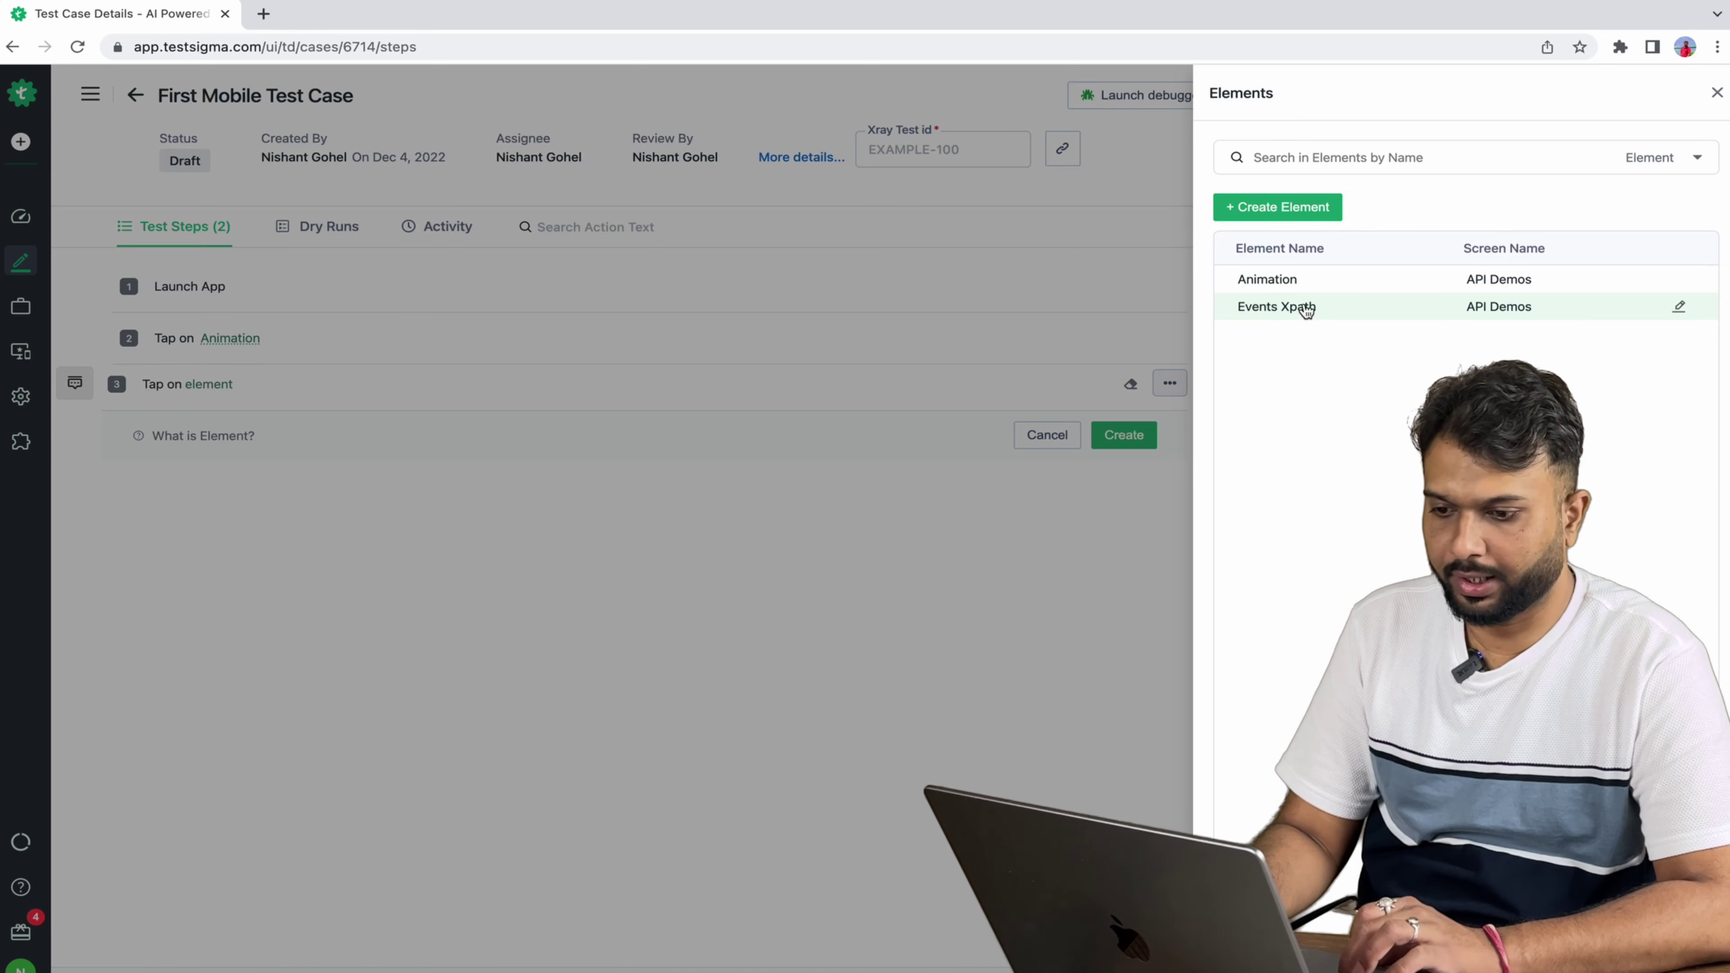
pyautogui.click(1302, 310)
pyautogui.click(1135, 433)
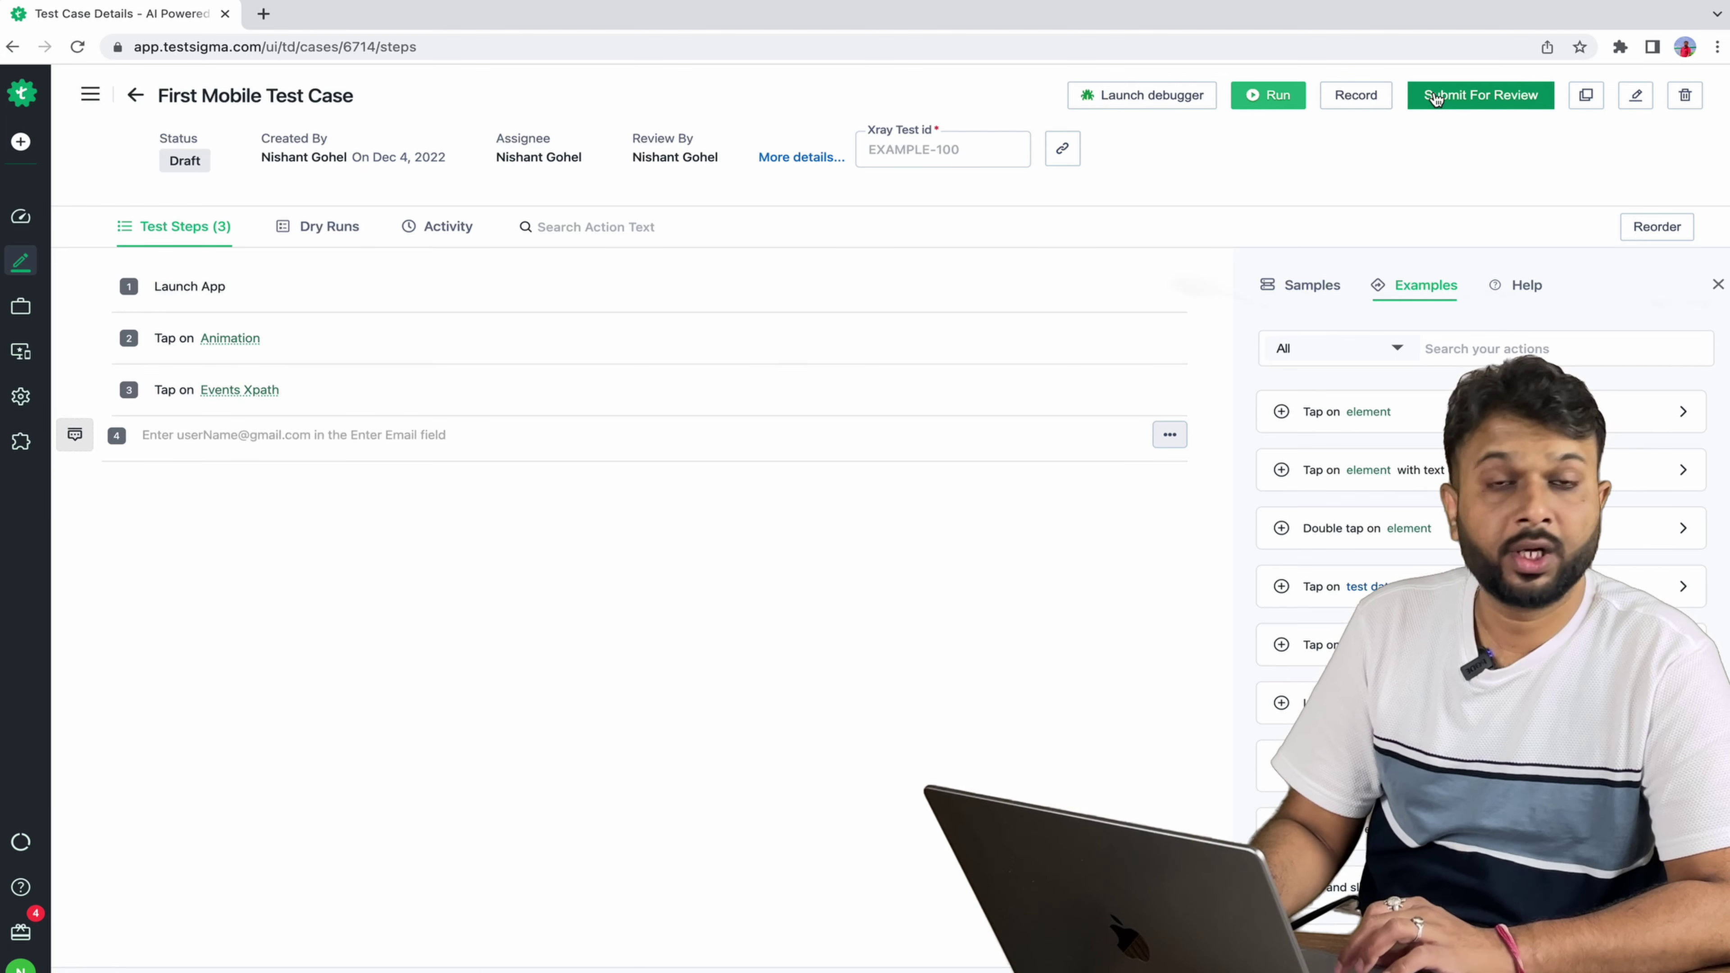
# Step: Submit the test case for review with the preset reviewer and approve it
pyautogui.click(1456, 102)
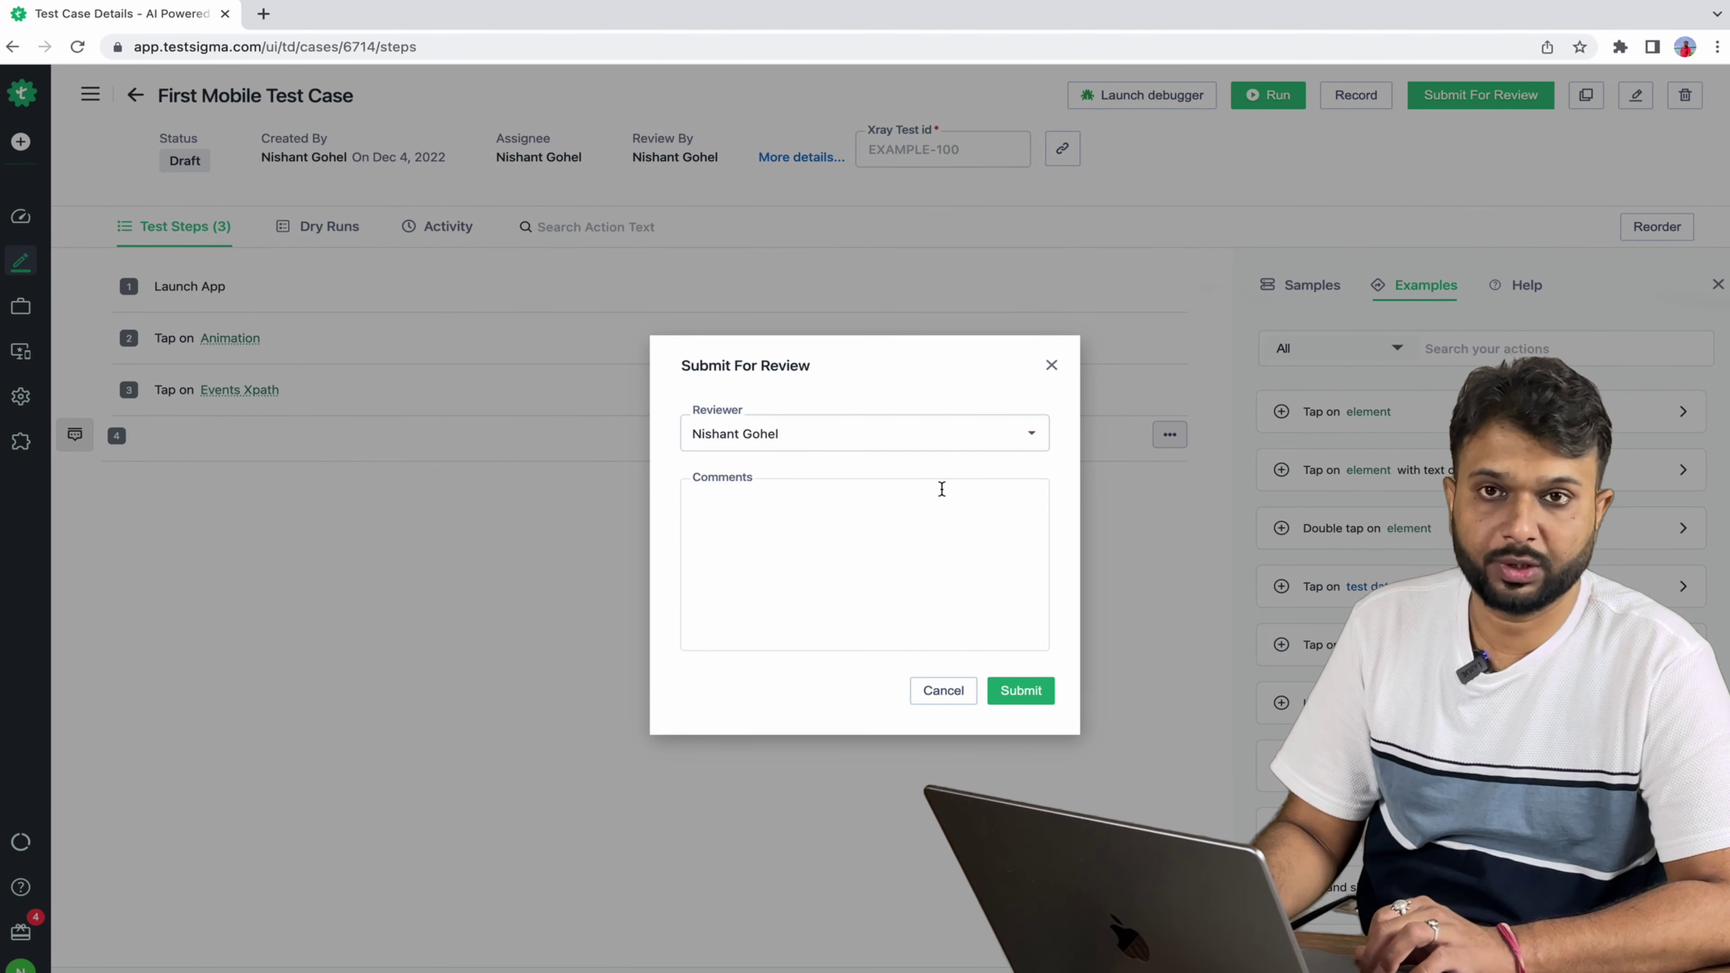
pyautogui.click(1020, 690)
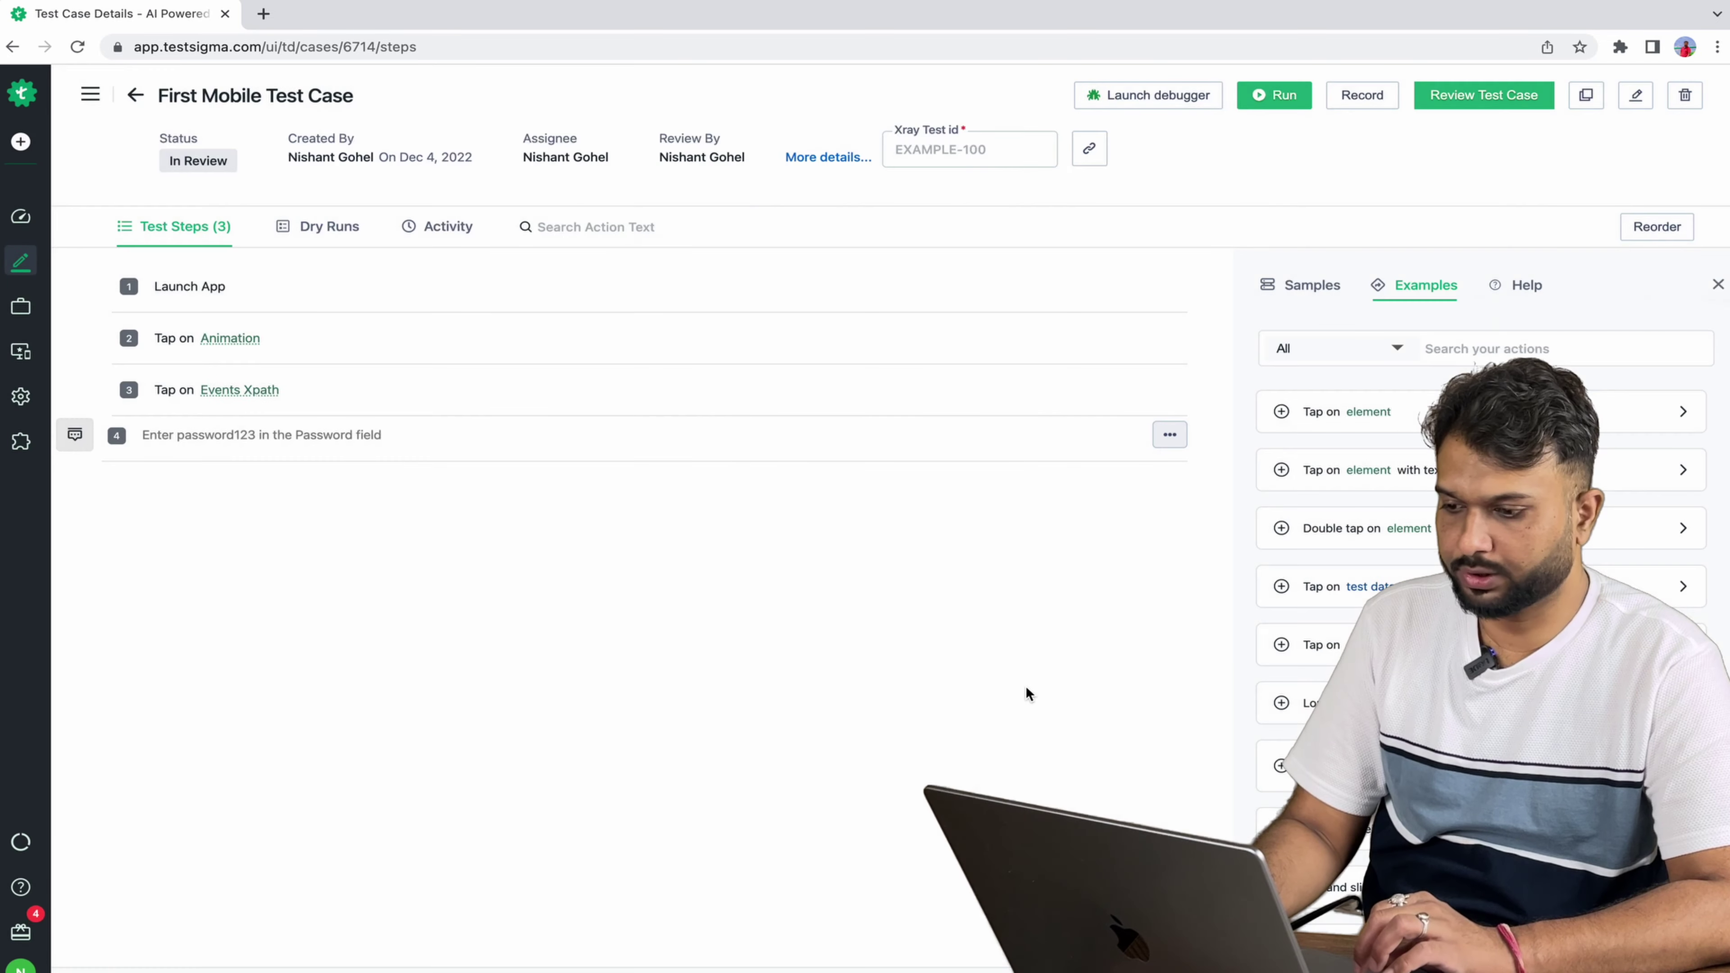
pyautogui.click(1466, 101)
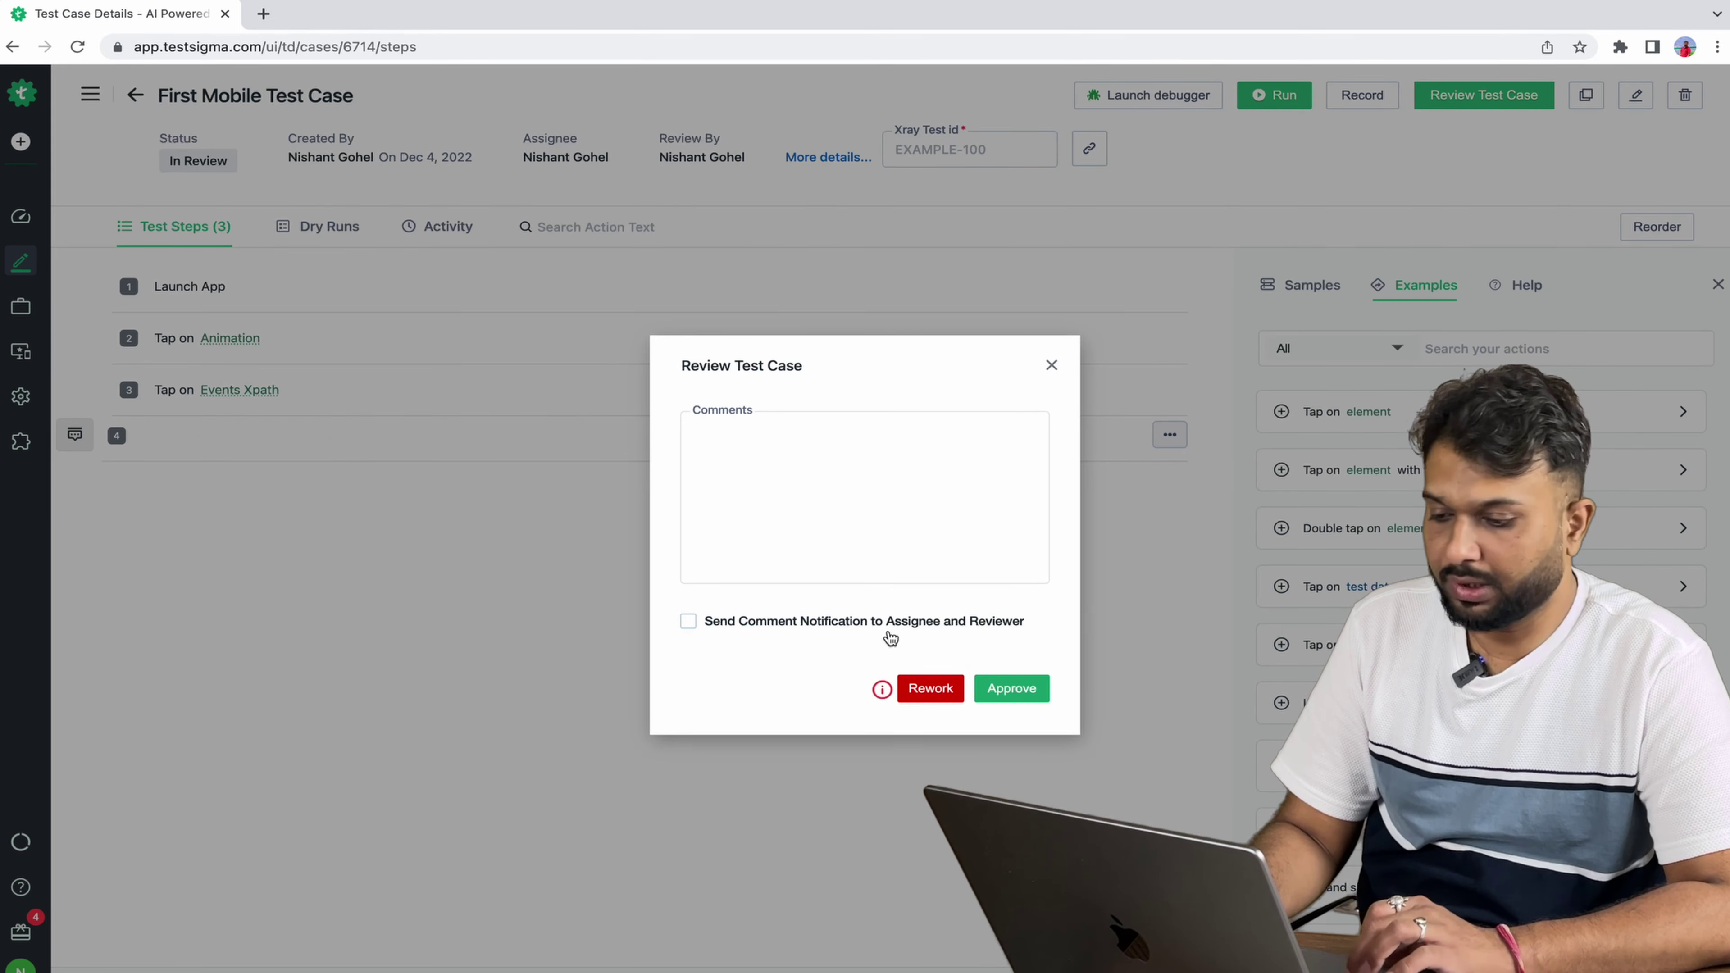
pyautogui.click(1013, 694)
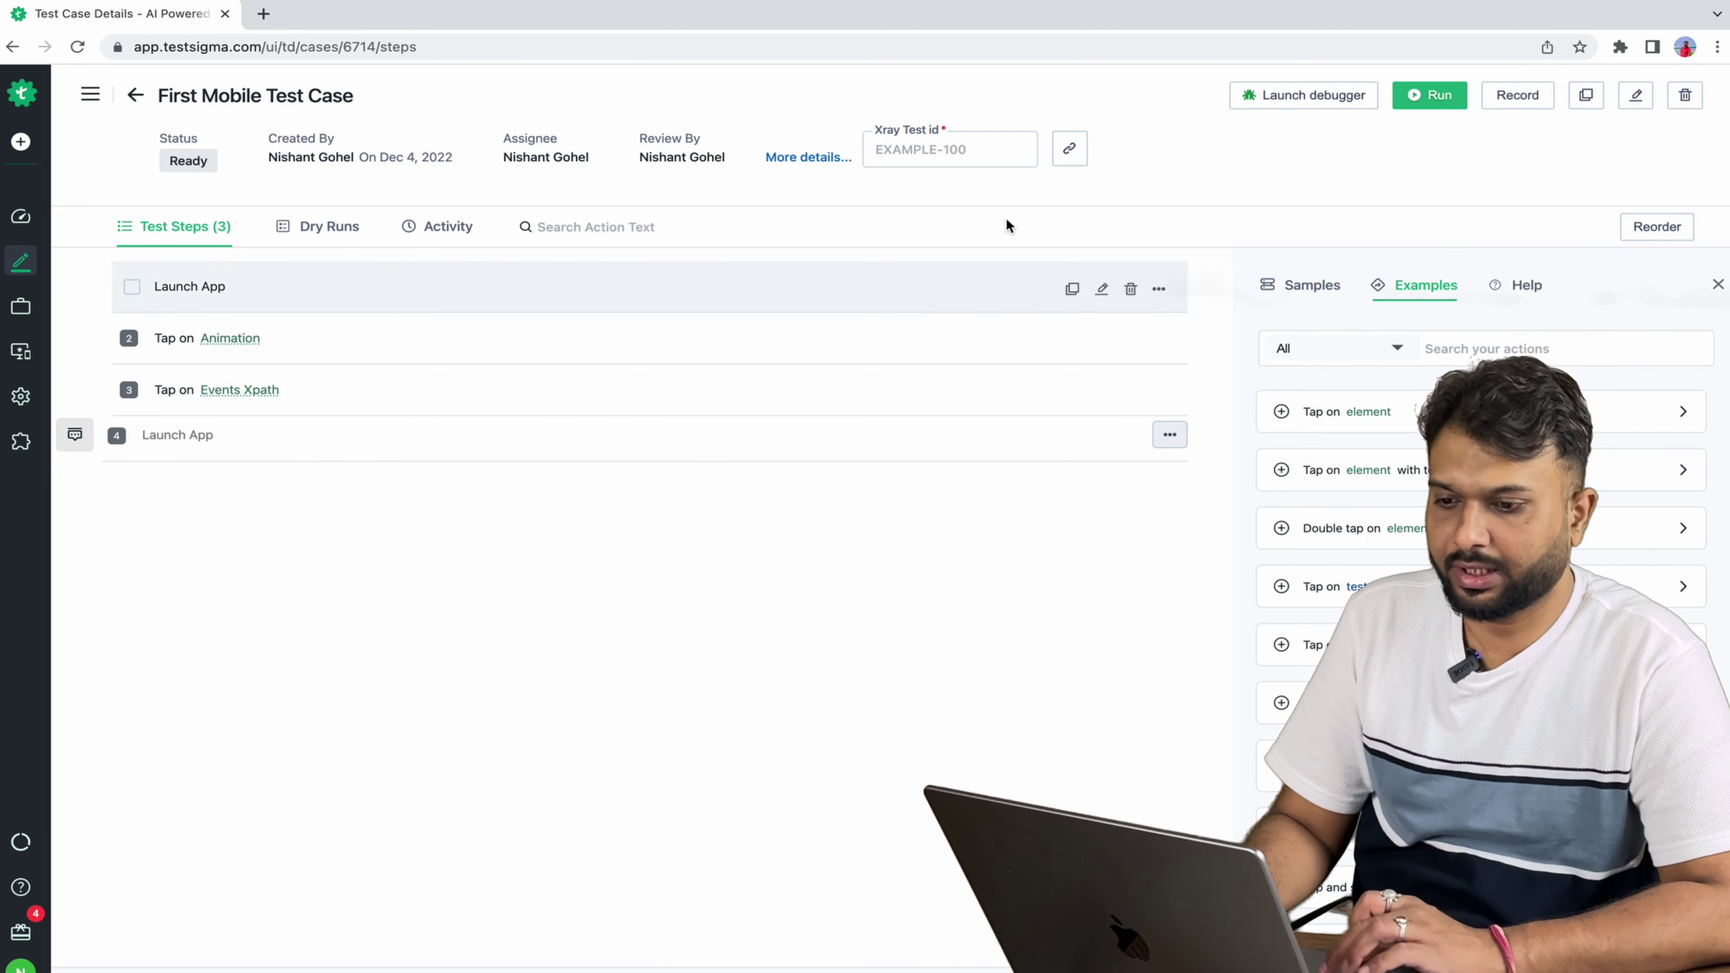
# Step: Start an ad-hoc run of the test case and choose Android 12 as the OS version
pyautogui.click(1430, 95)
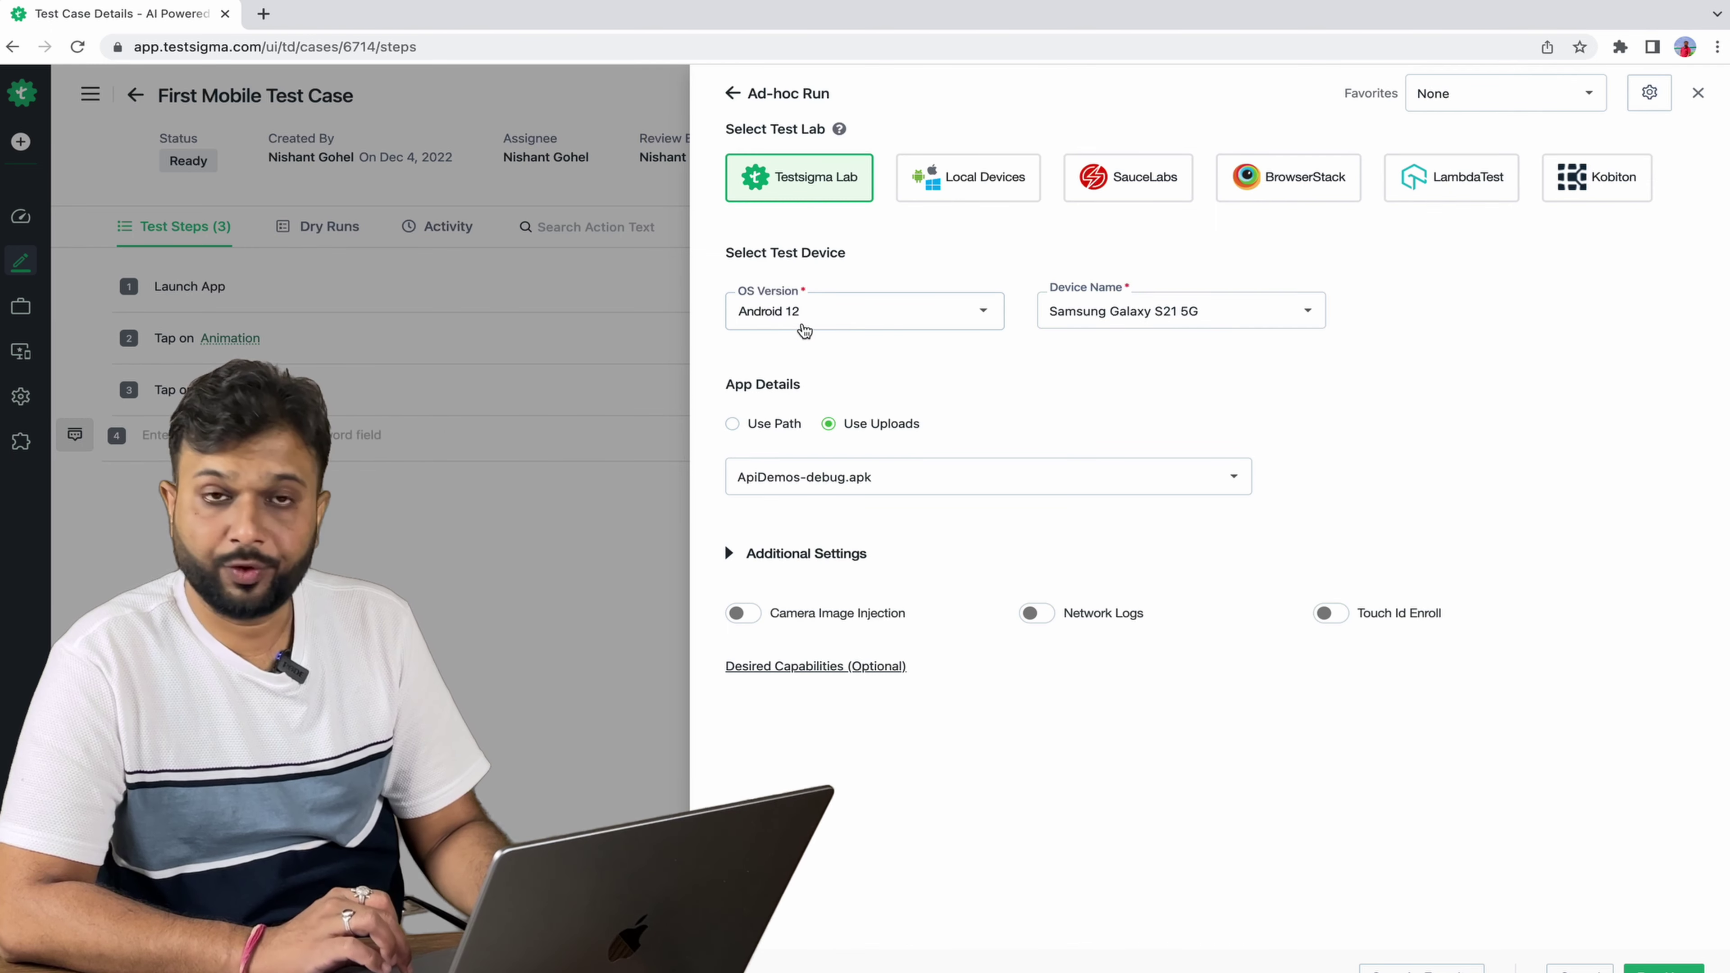
pyautogui.click(804, 319)
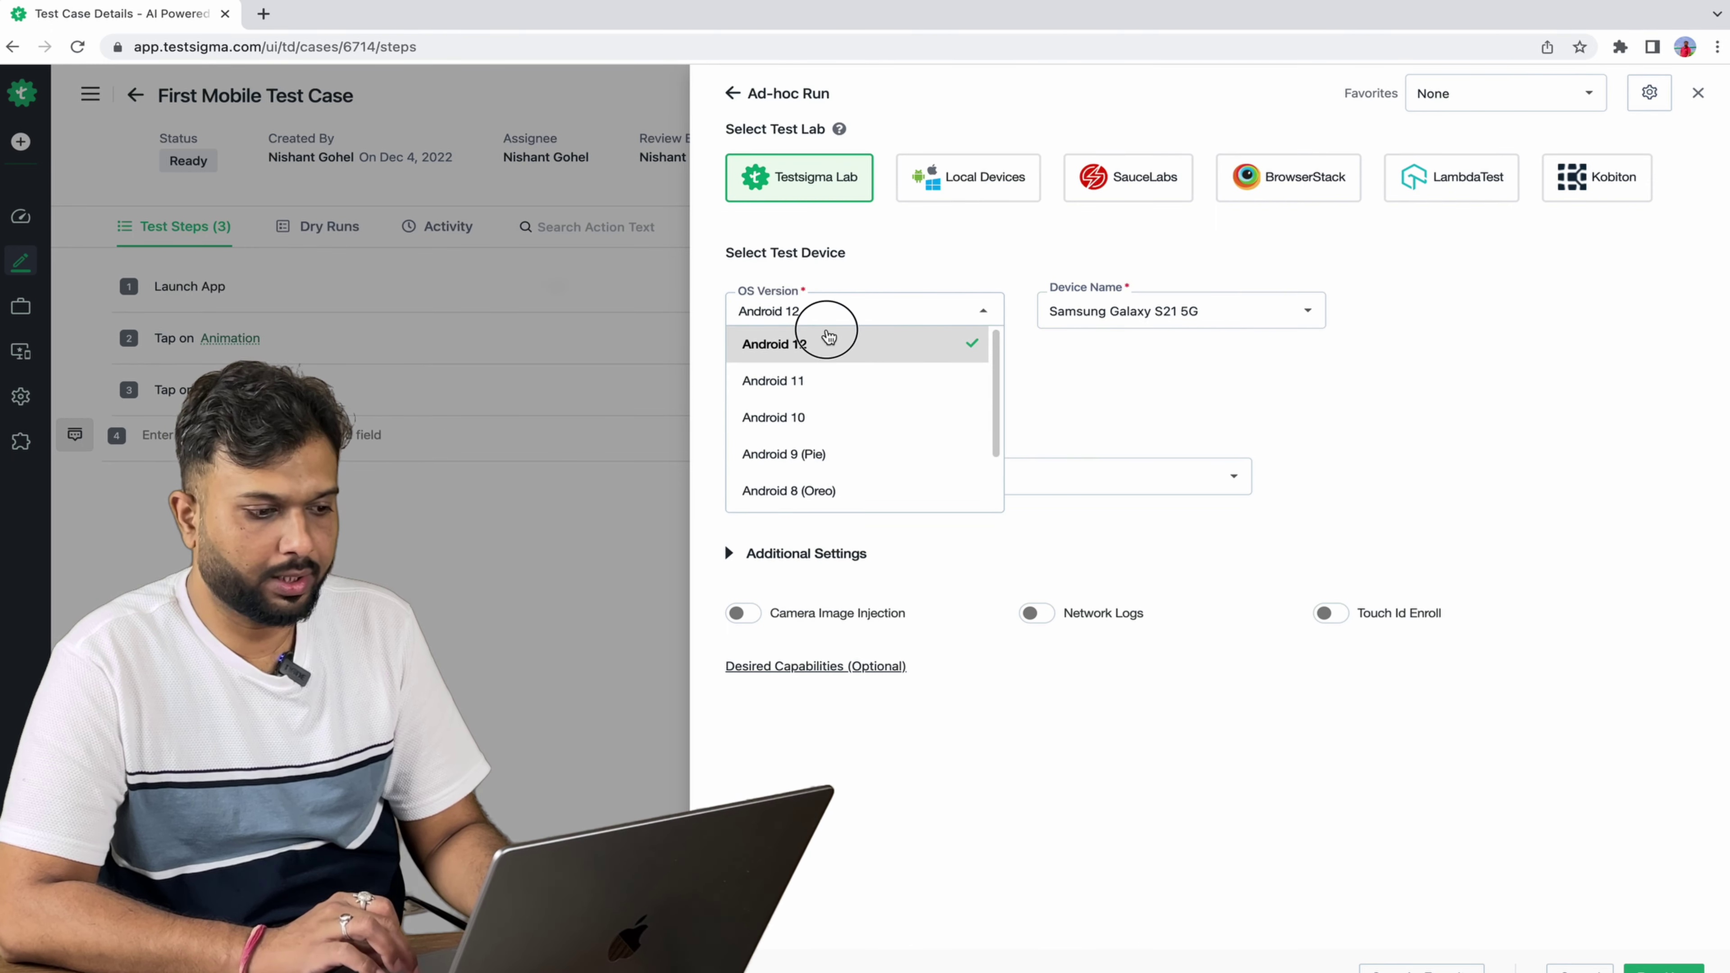
pyautogui.click(822, 335)
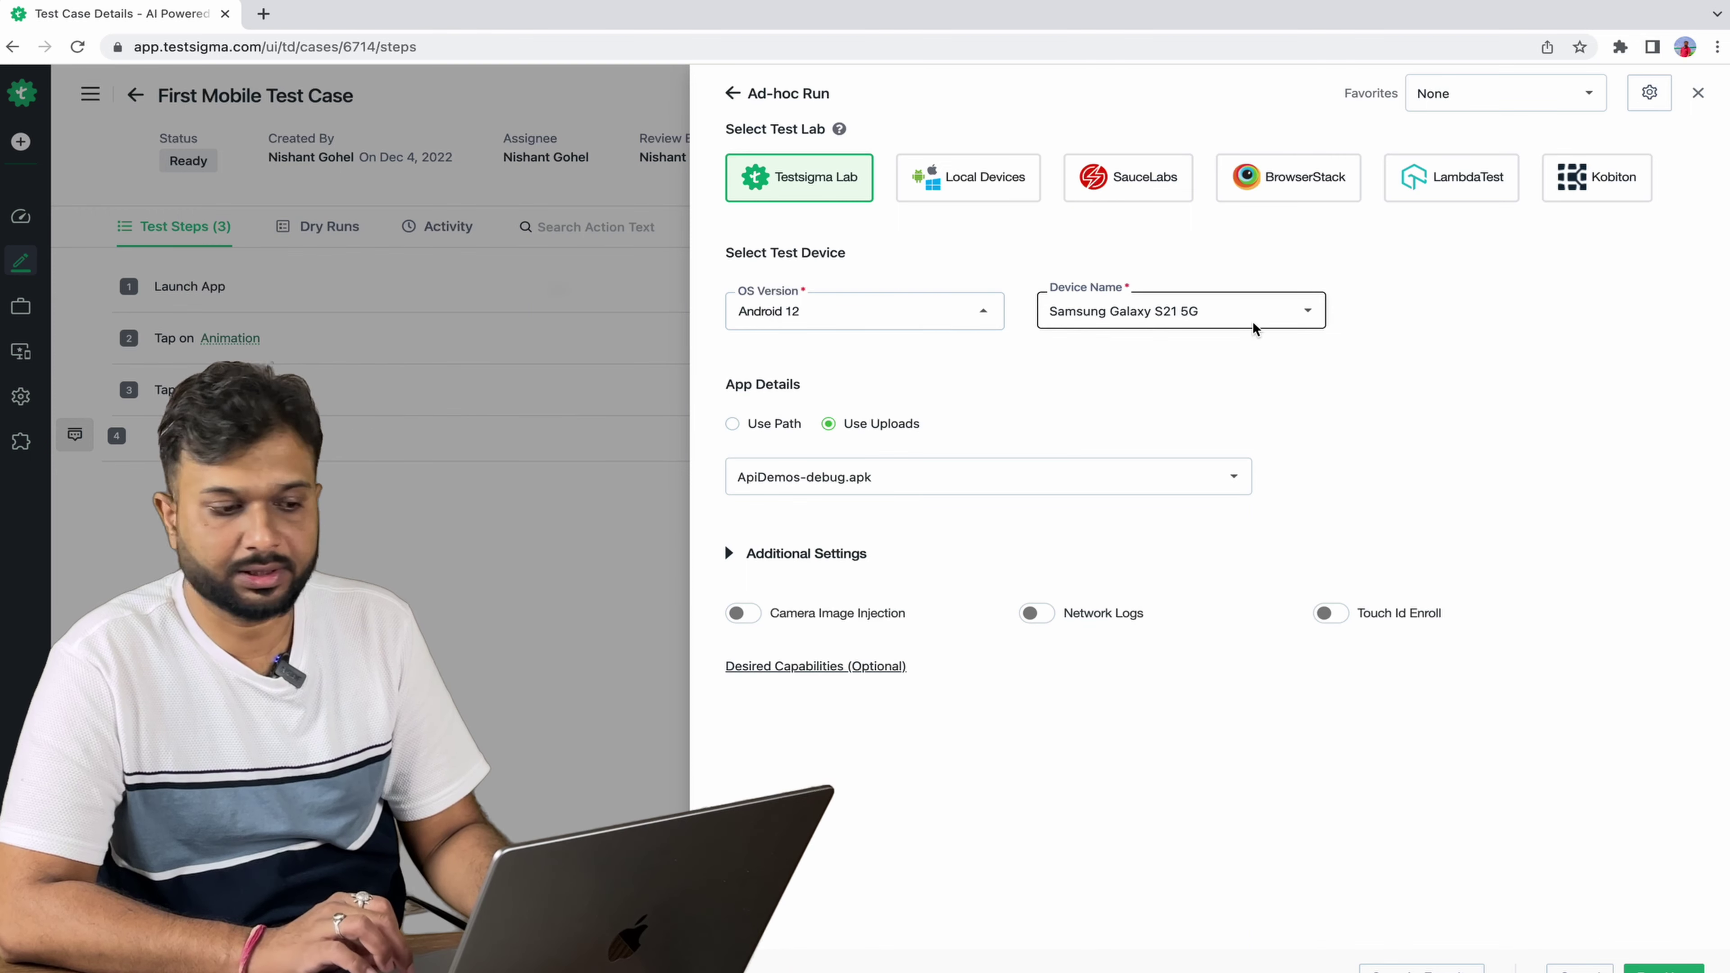
pyautogui.click(767, 424)
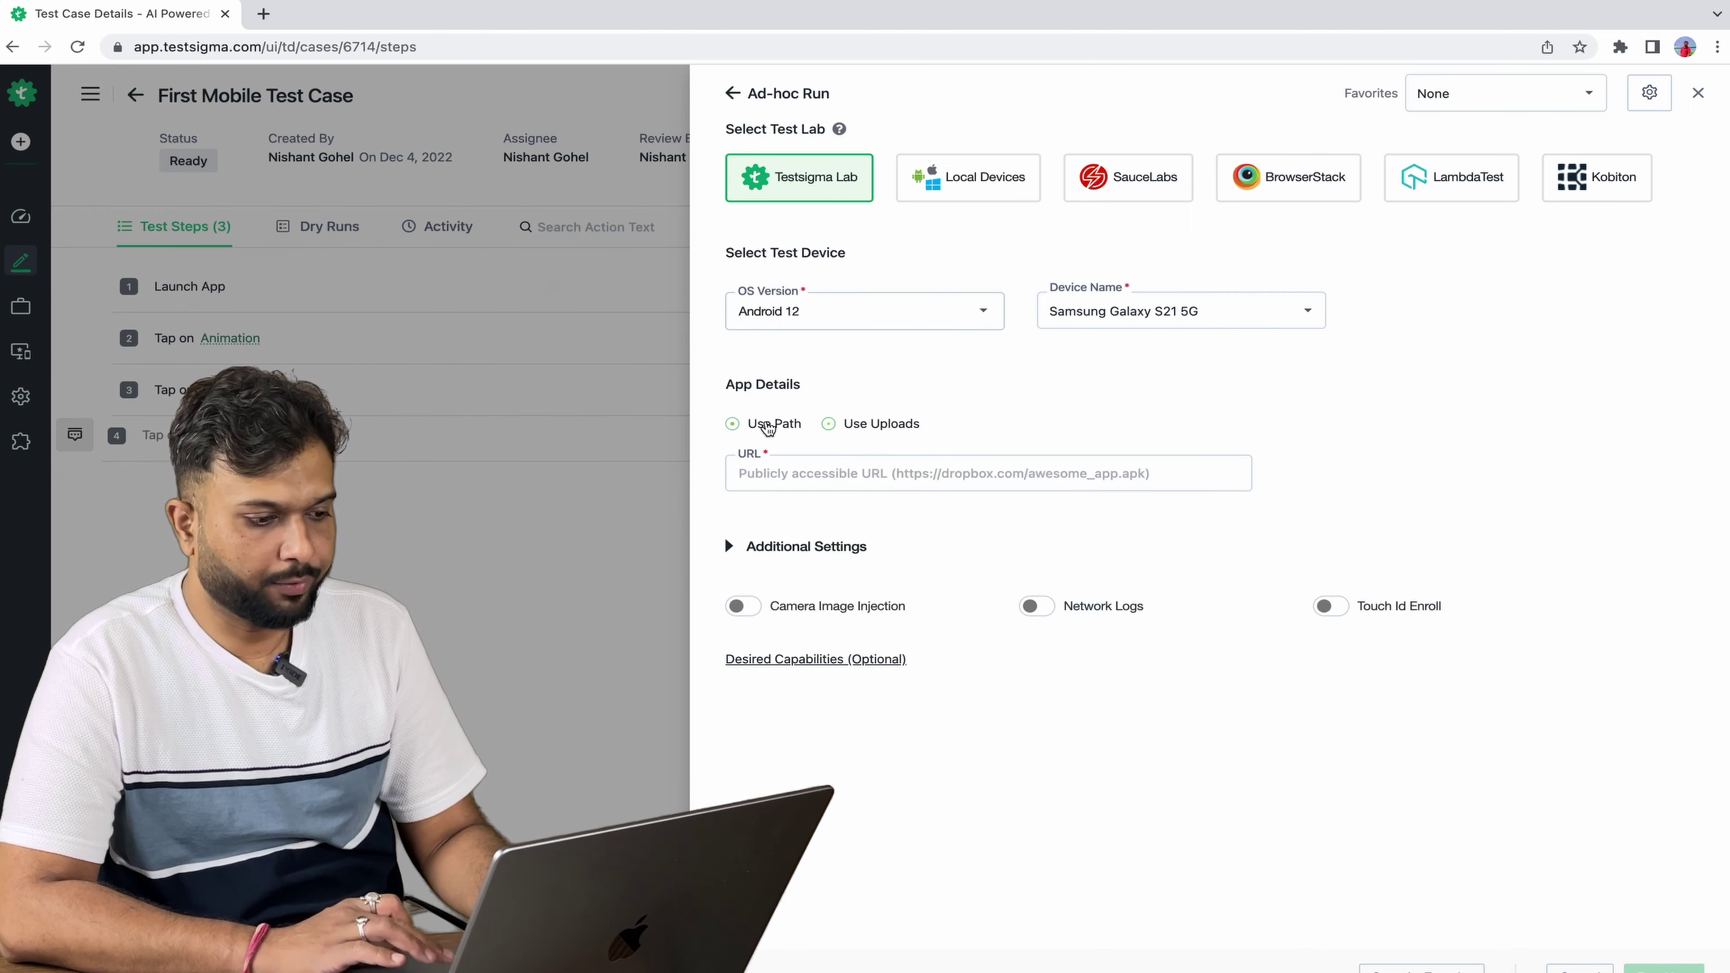
pyautogui.click(797, 473)
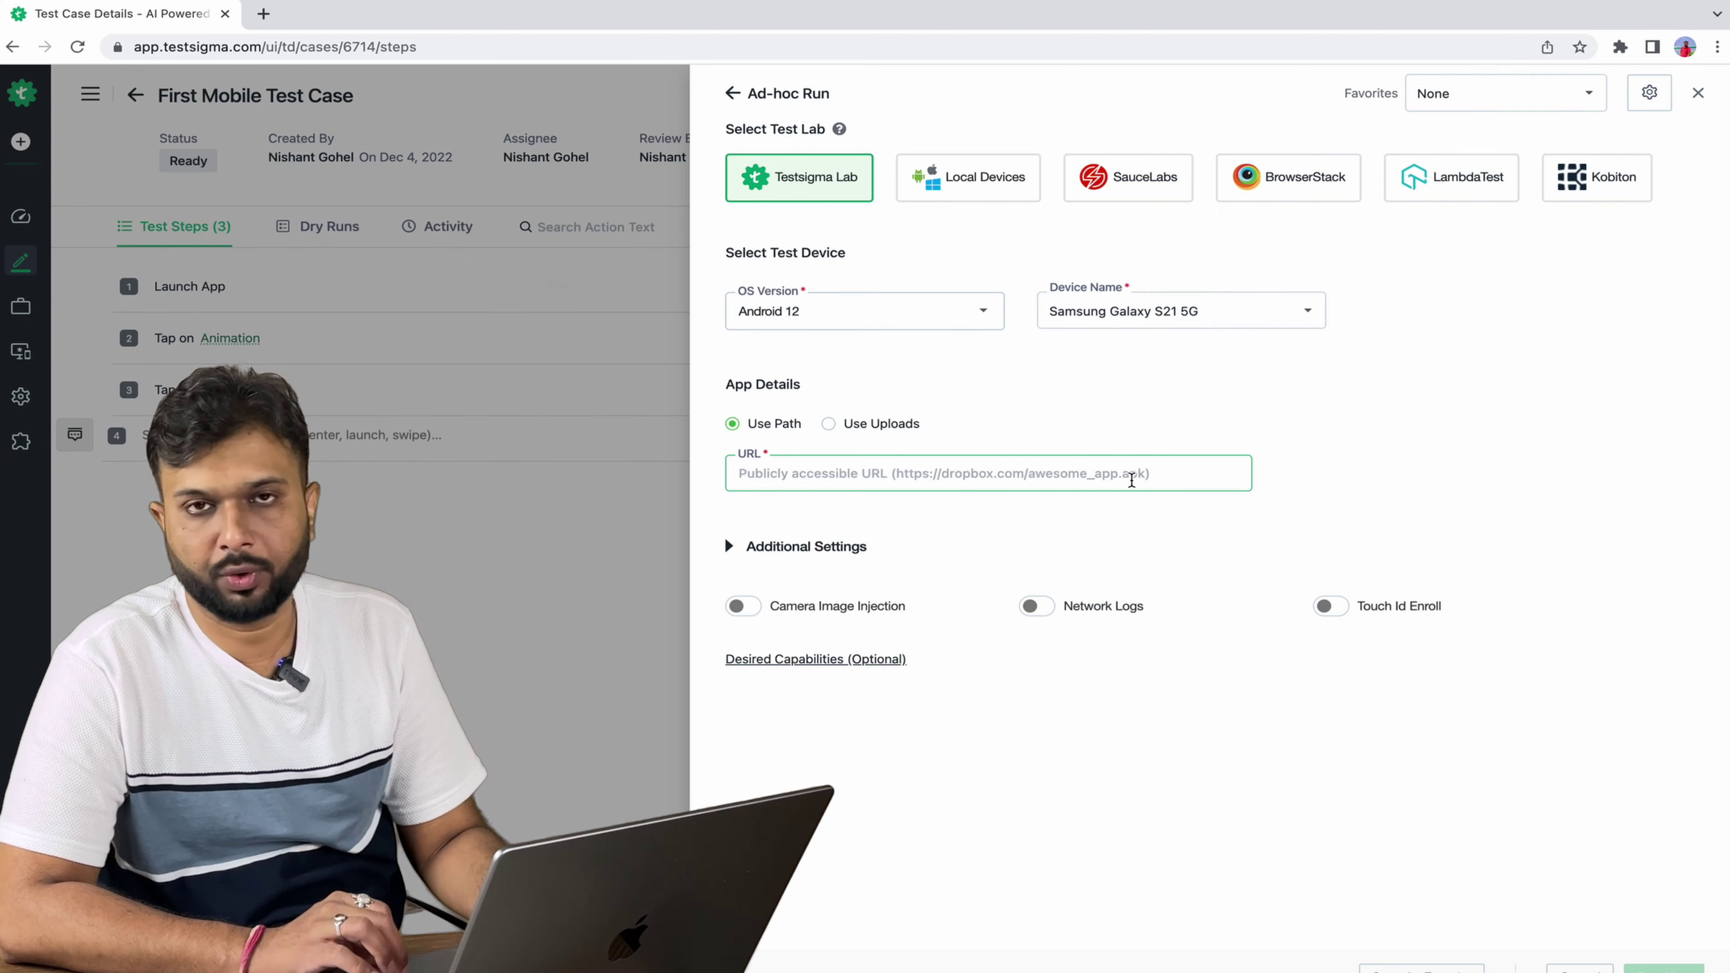
pyautogui.click(829, 424)
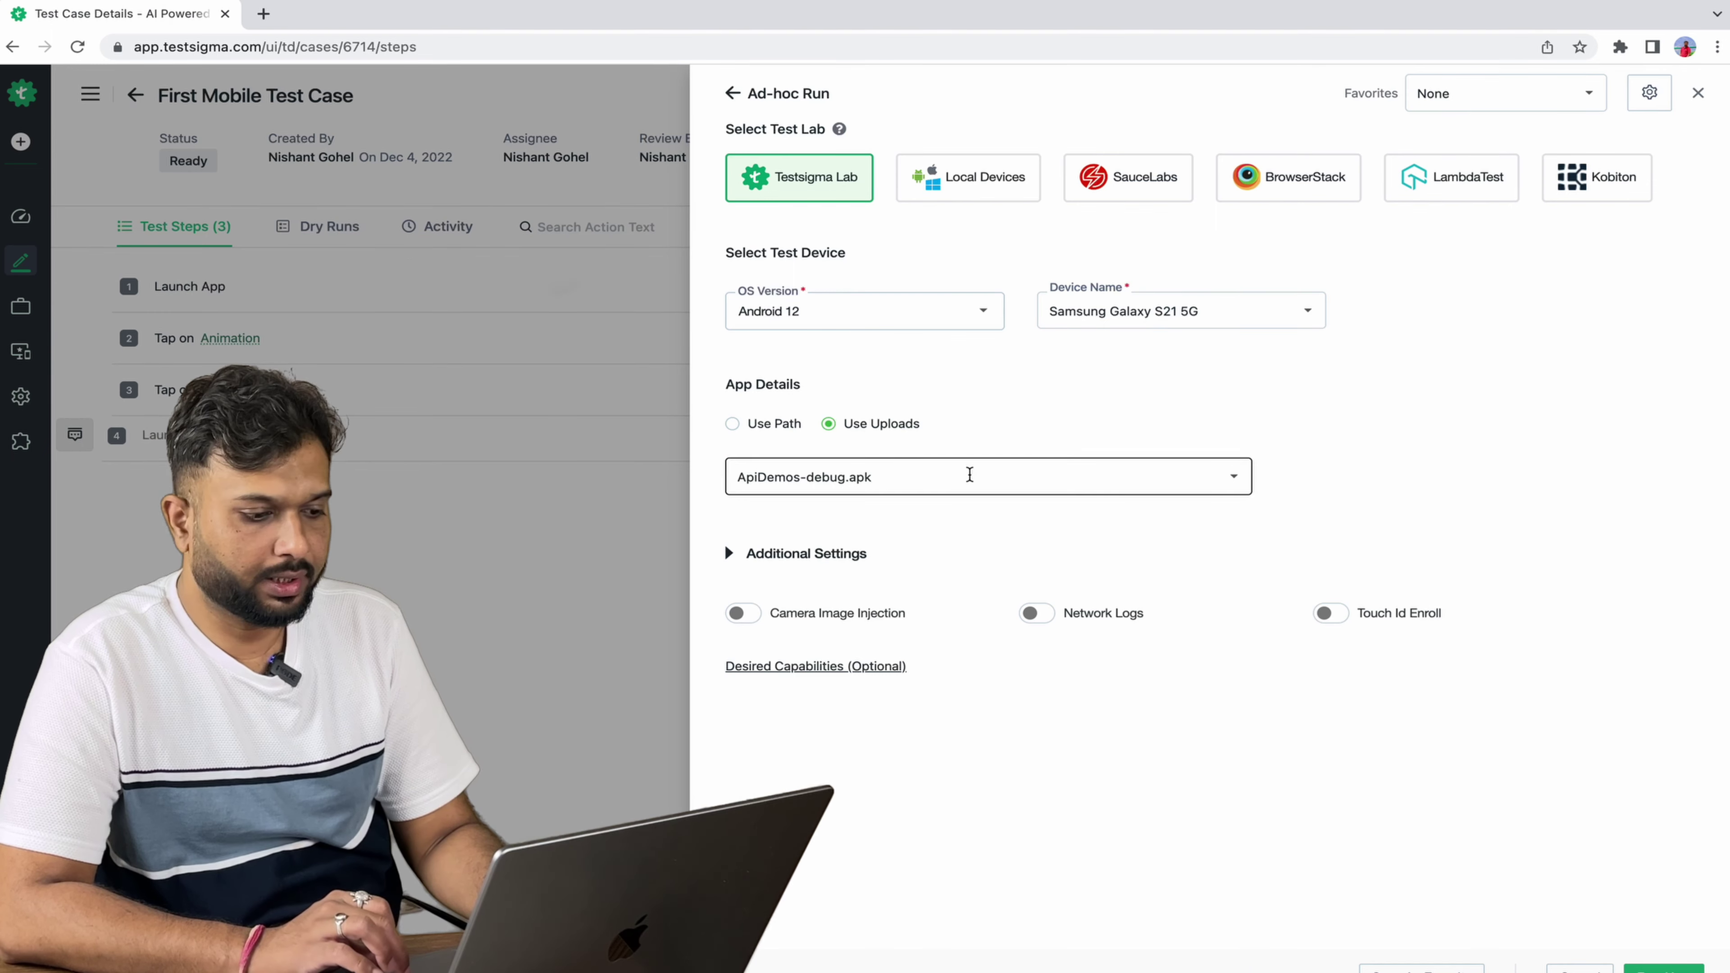
# Step: Keep the uploaded ApiDemos-debug.apk as the app under test and run the test case
pyautogui.click(970, 475)
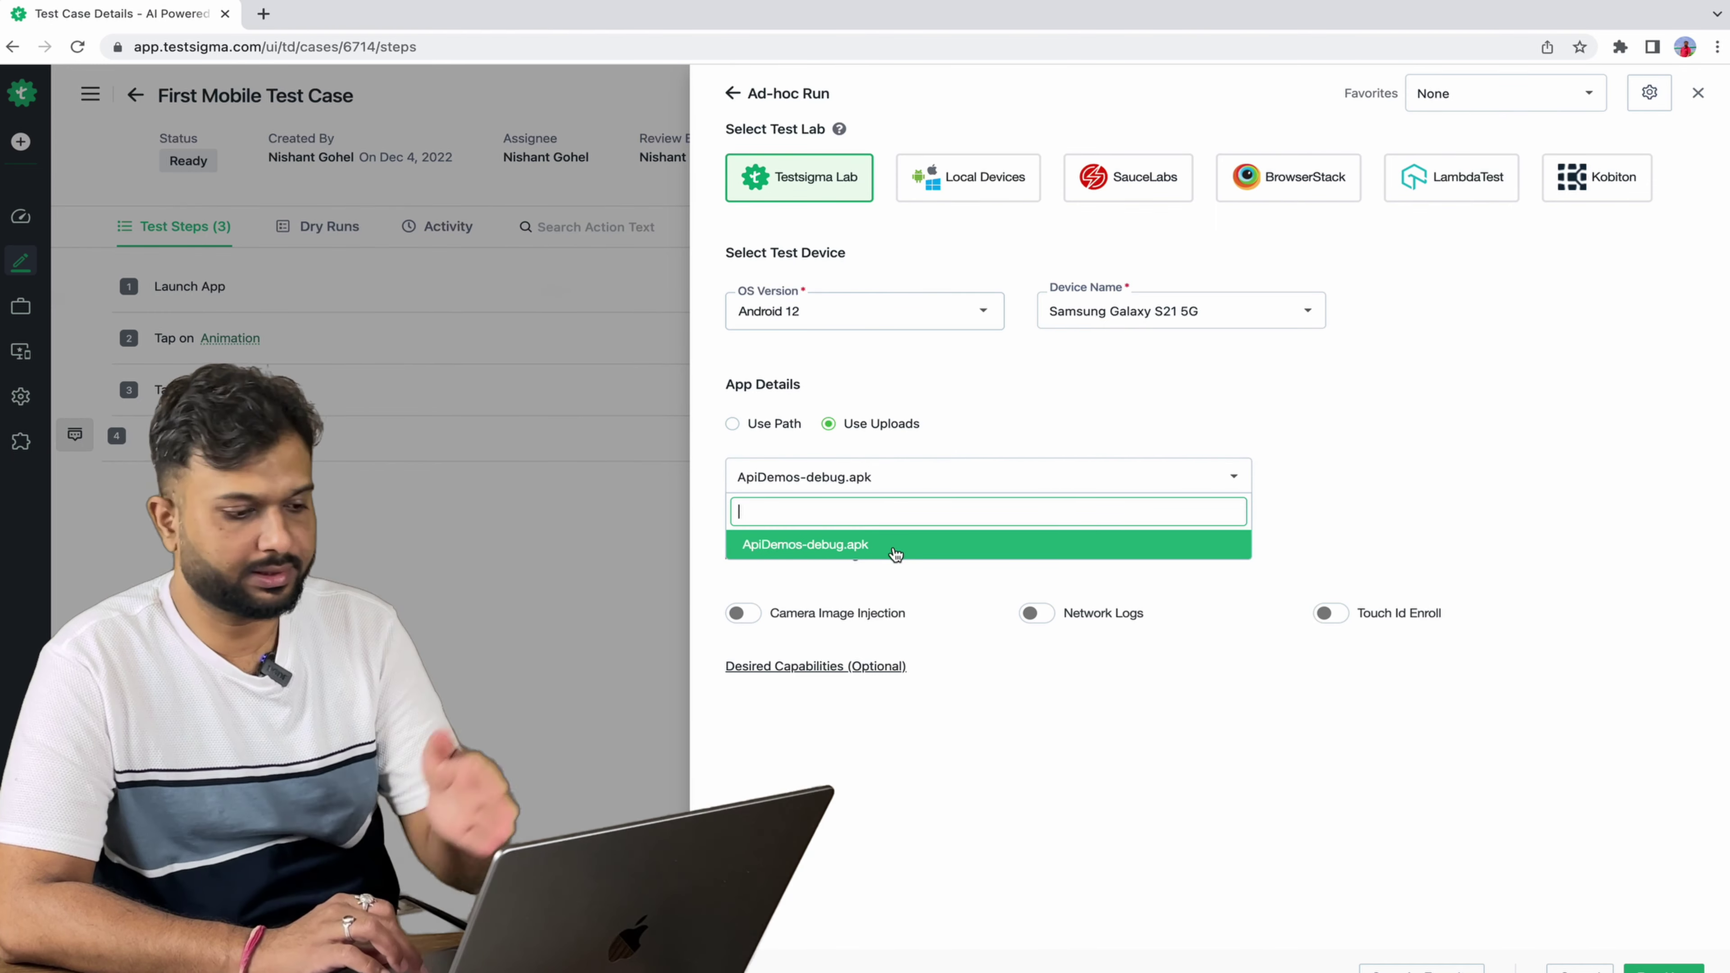
pyautogui.click(1027, 705)
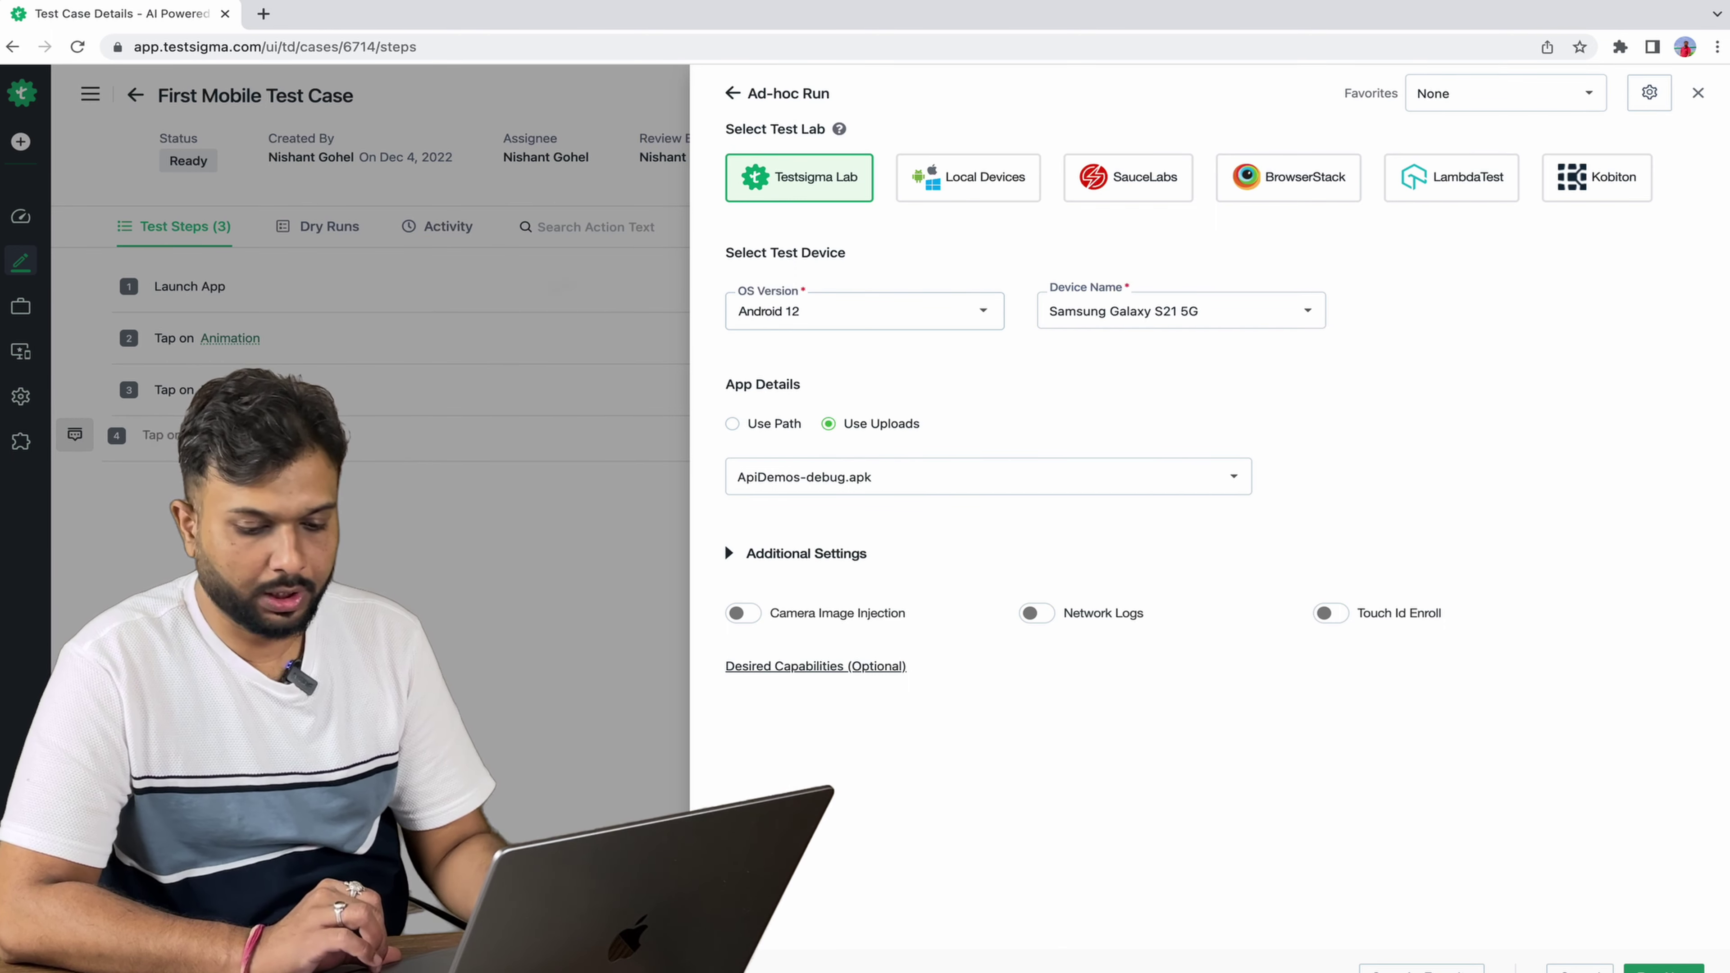
pyautogui.click(1663, 968)
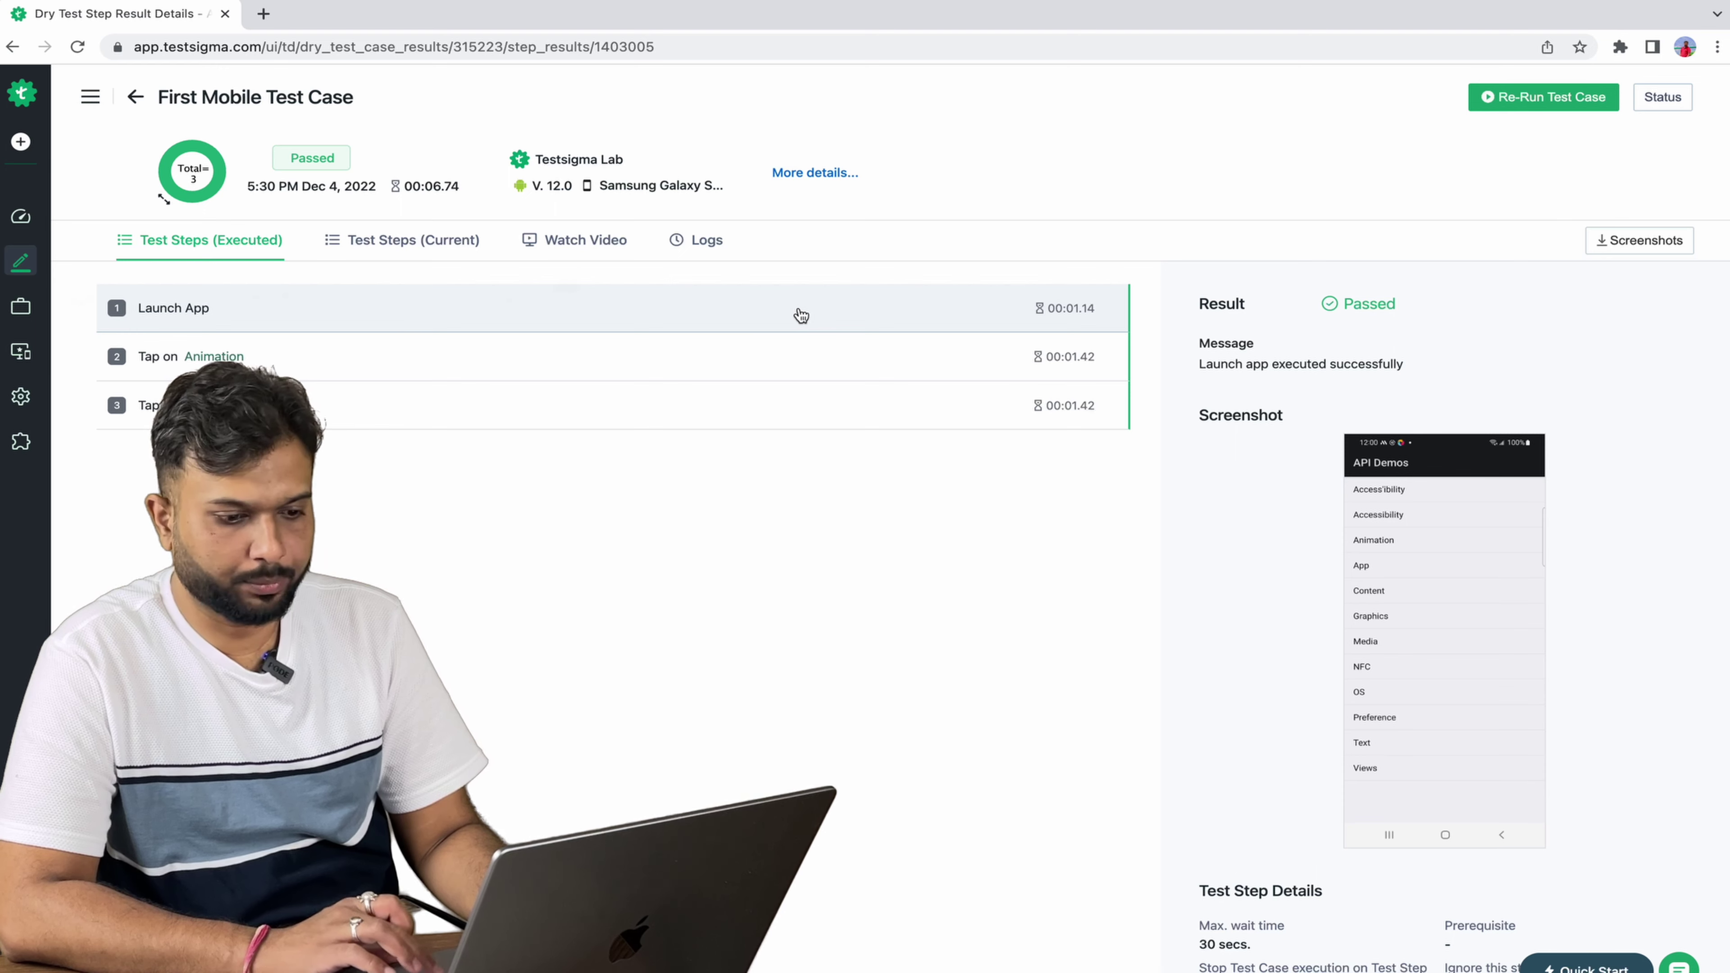
# Step: Review the result and screenshot of each executed step: Launch App, Tap on Animation, and Tap on Events Xpath
pyautogui.moveTo(1372, 477)
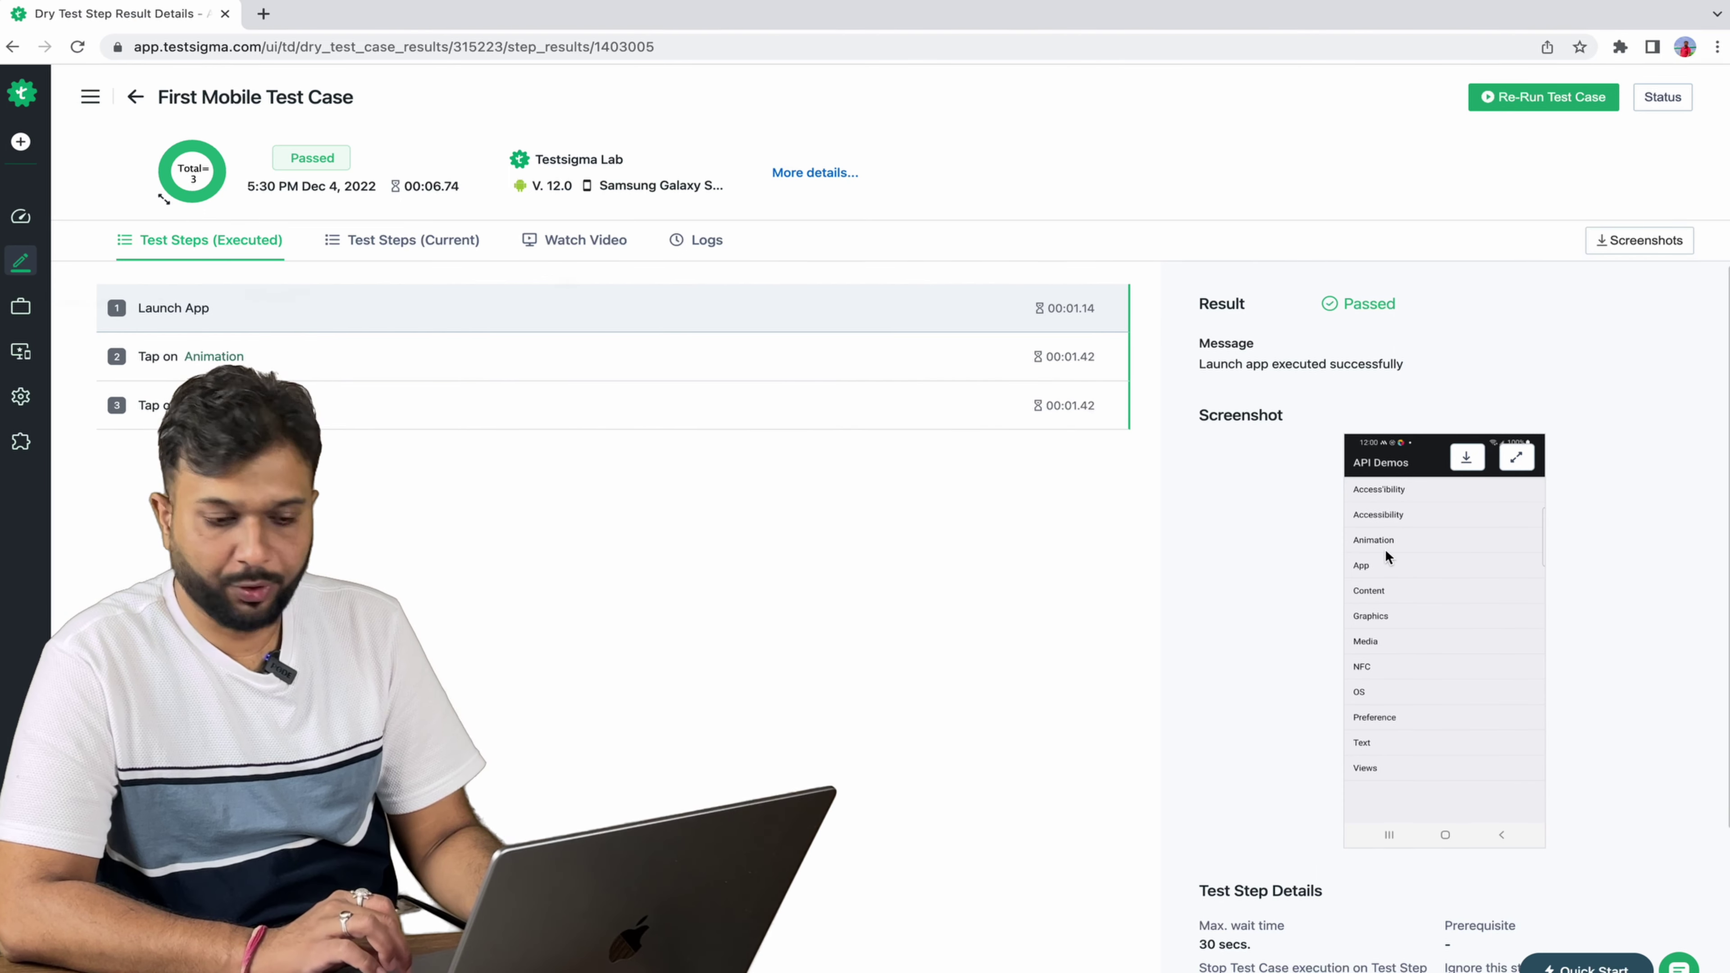
pyautogui.click(932, 364)
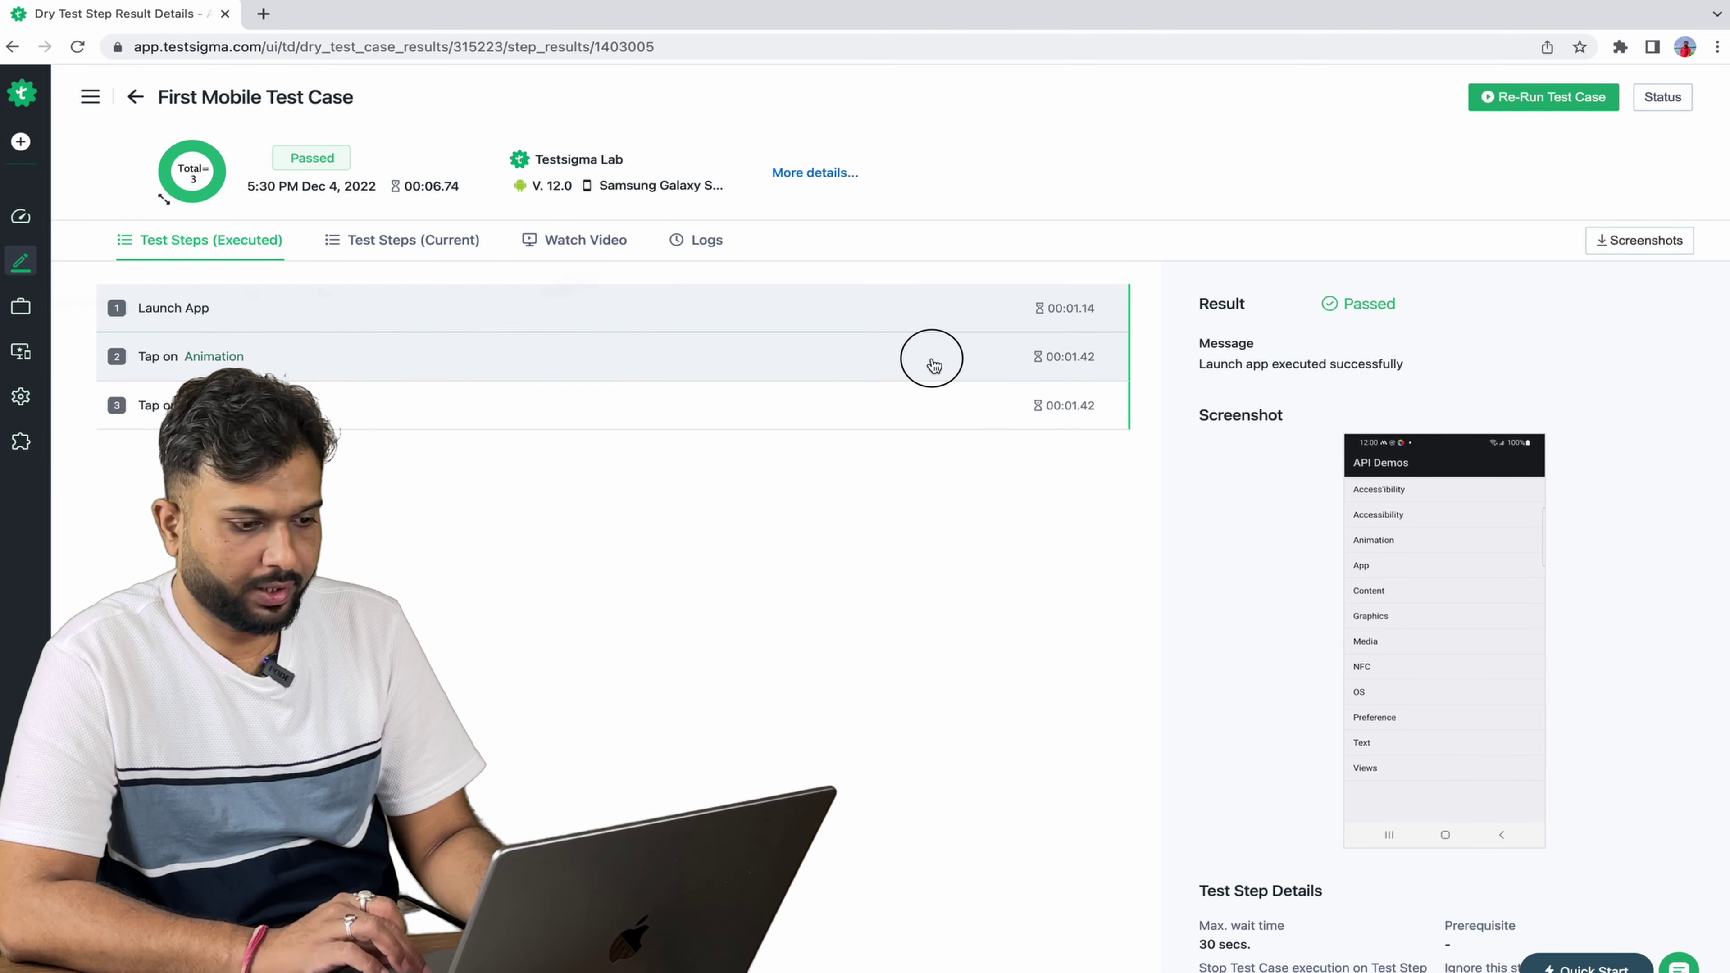
pyautogui.moveTo(1370, 719)
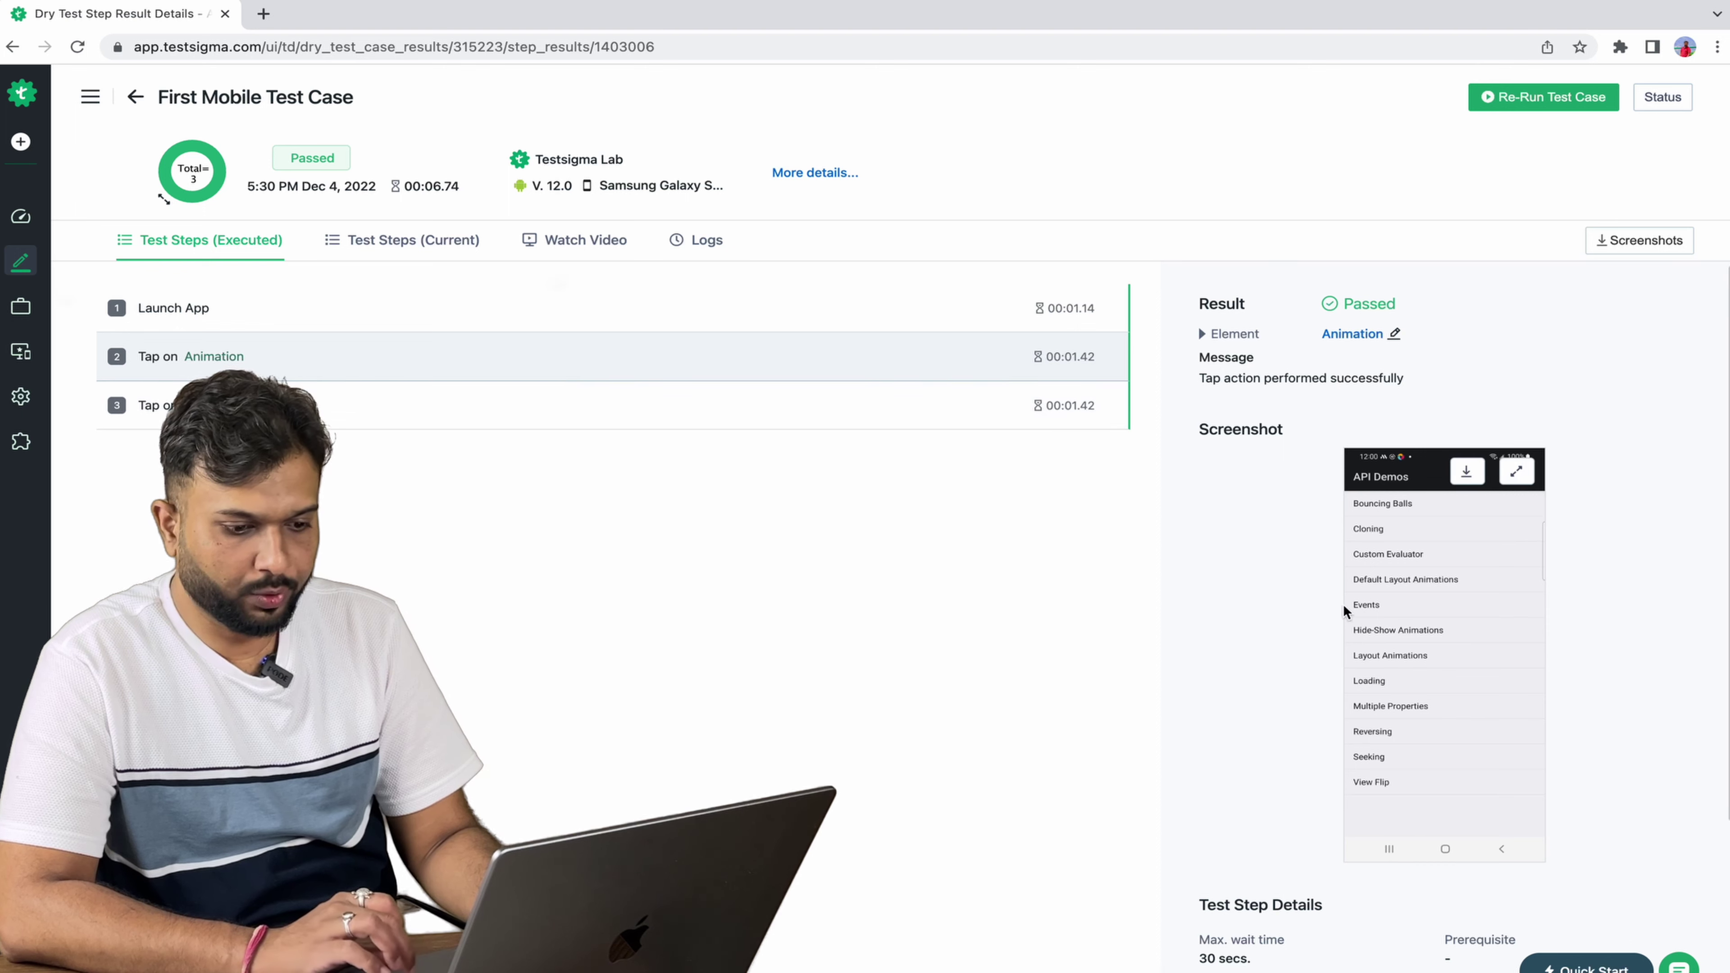
pyautogui.click(988, 413)
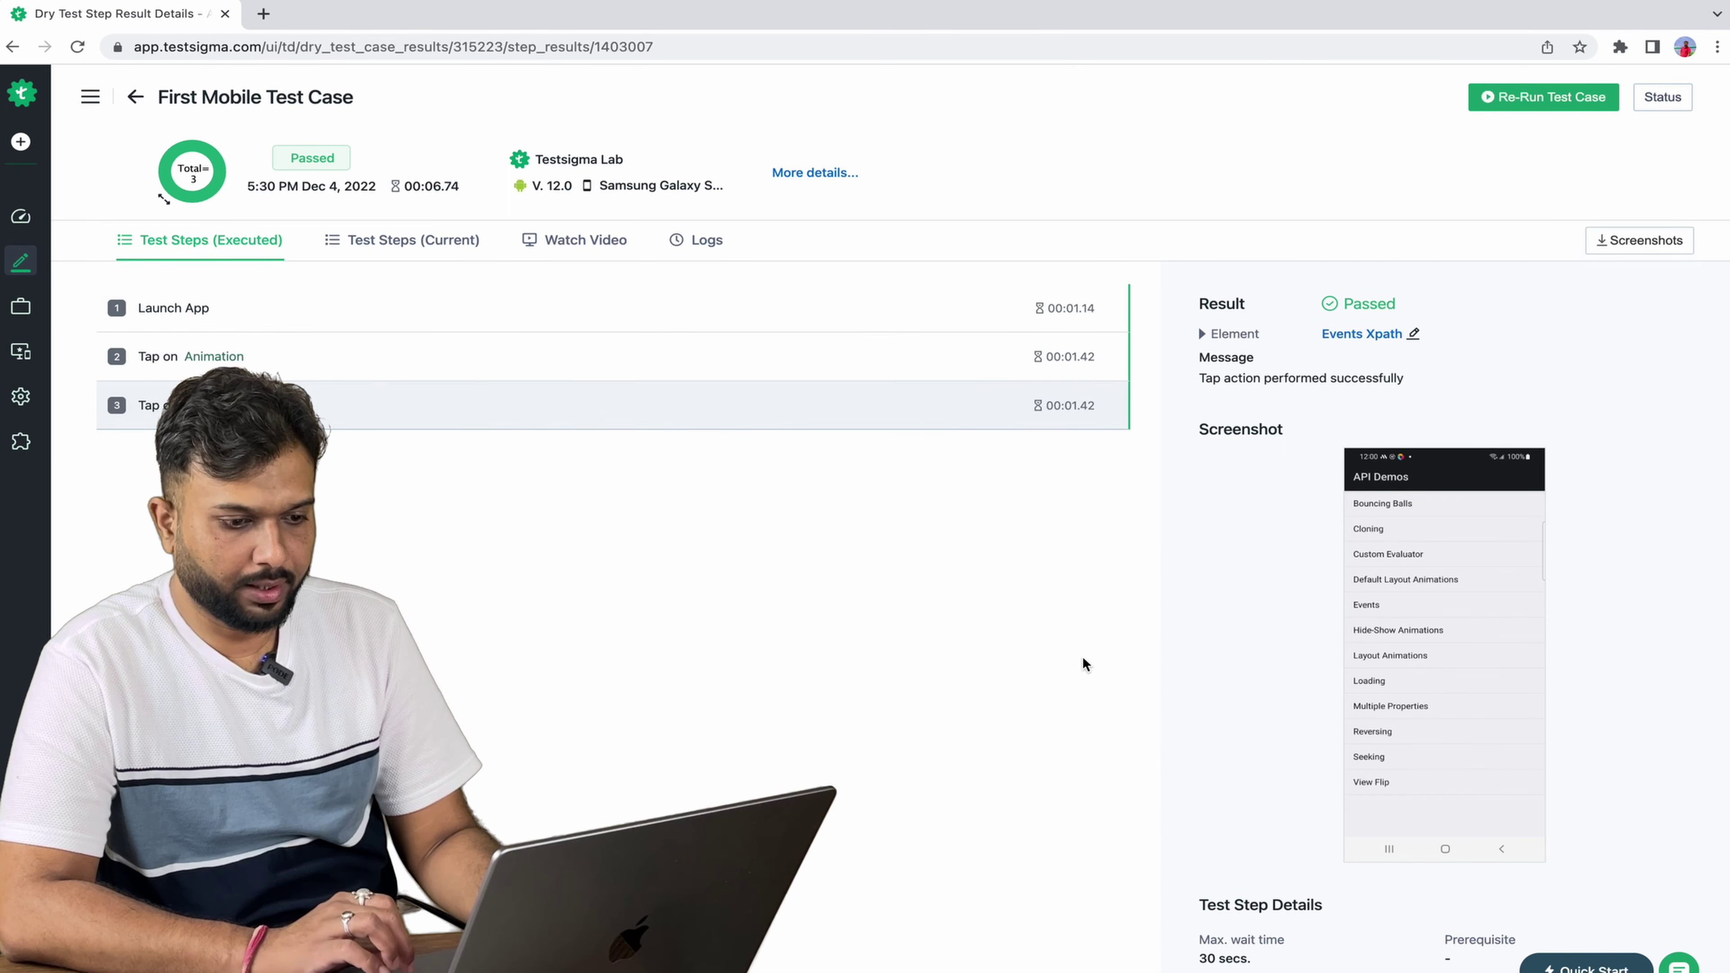
pyautogui.moveTo(1408, 508)
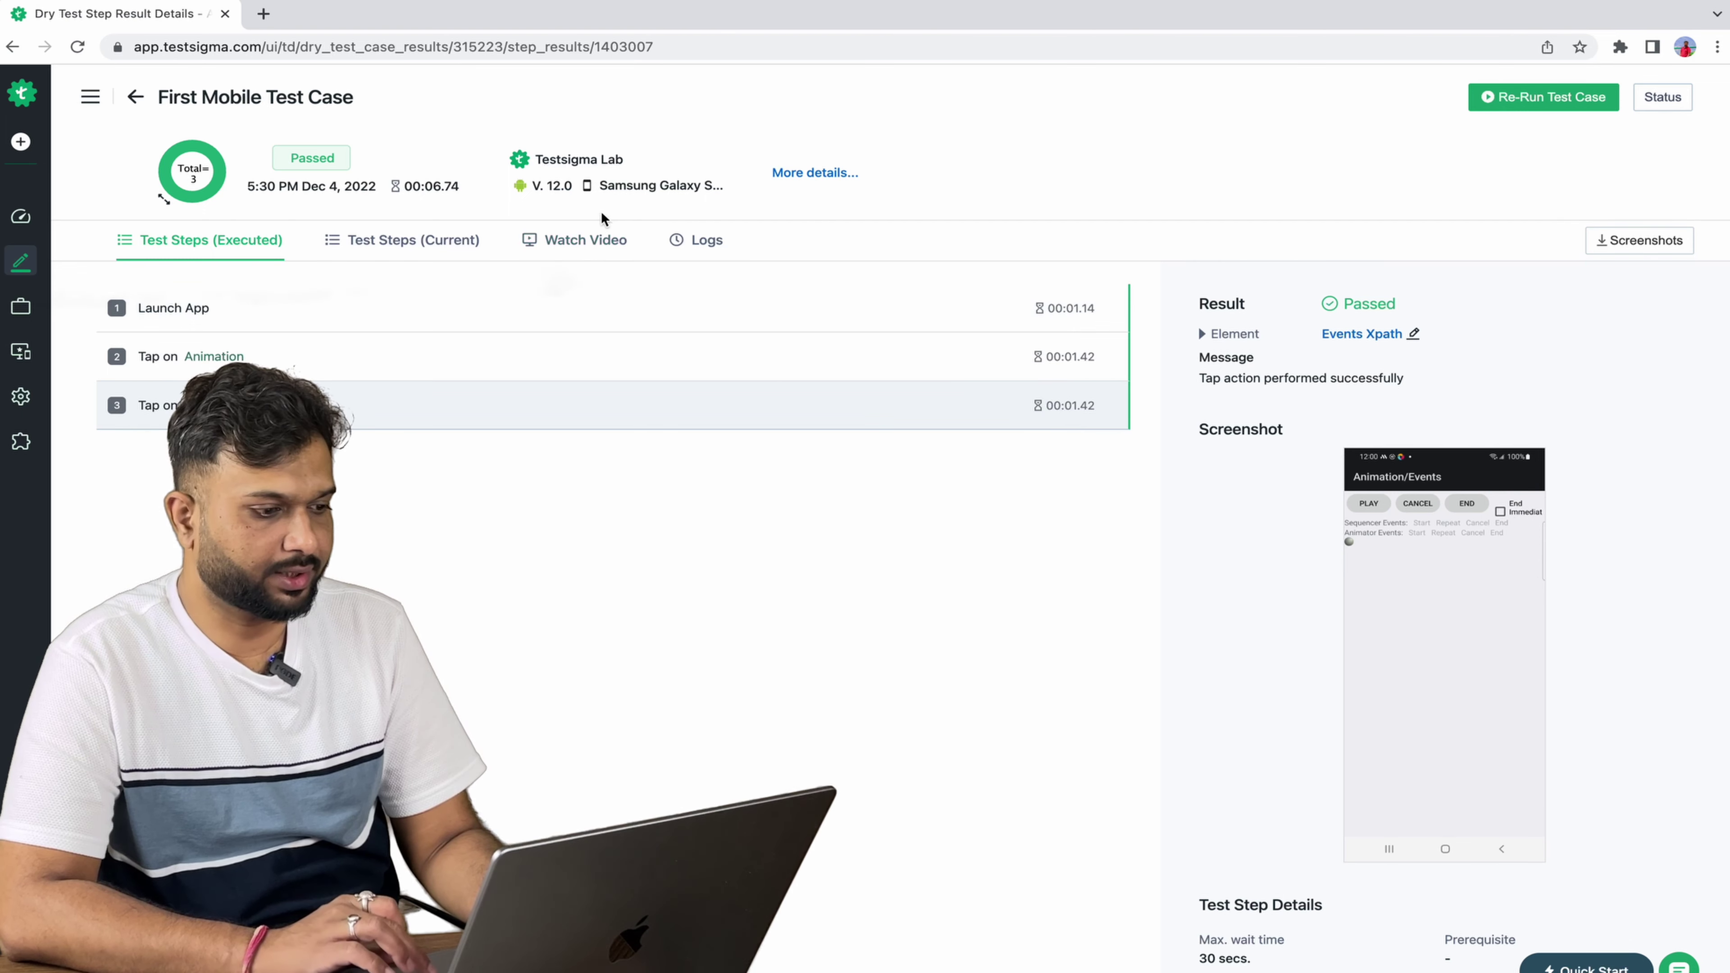
# Step: Open the test run's video recording and refresh it to check whether it is ready
pyautogui.click(596, 240)
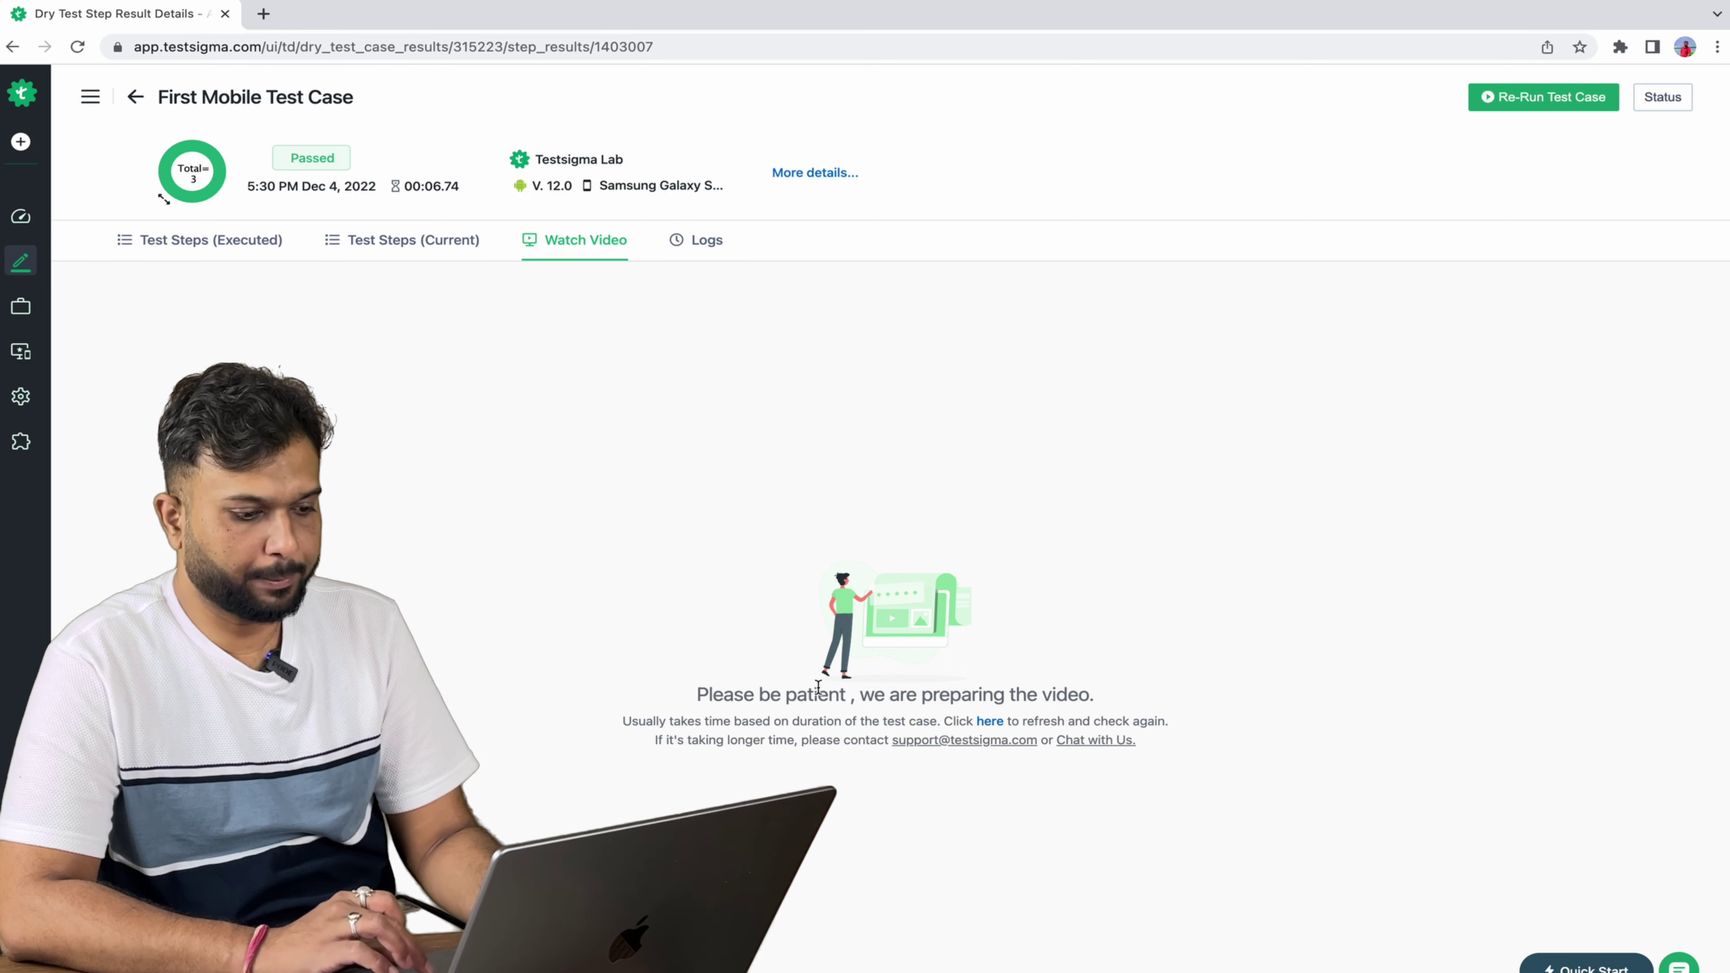
pyautogui.click(991, 721)
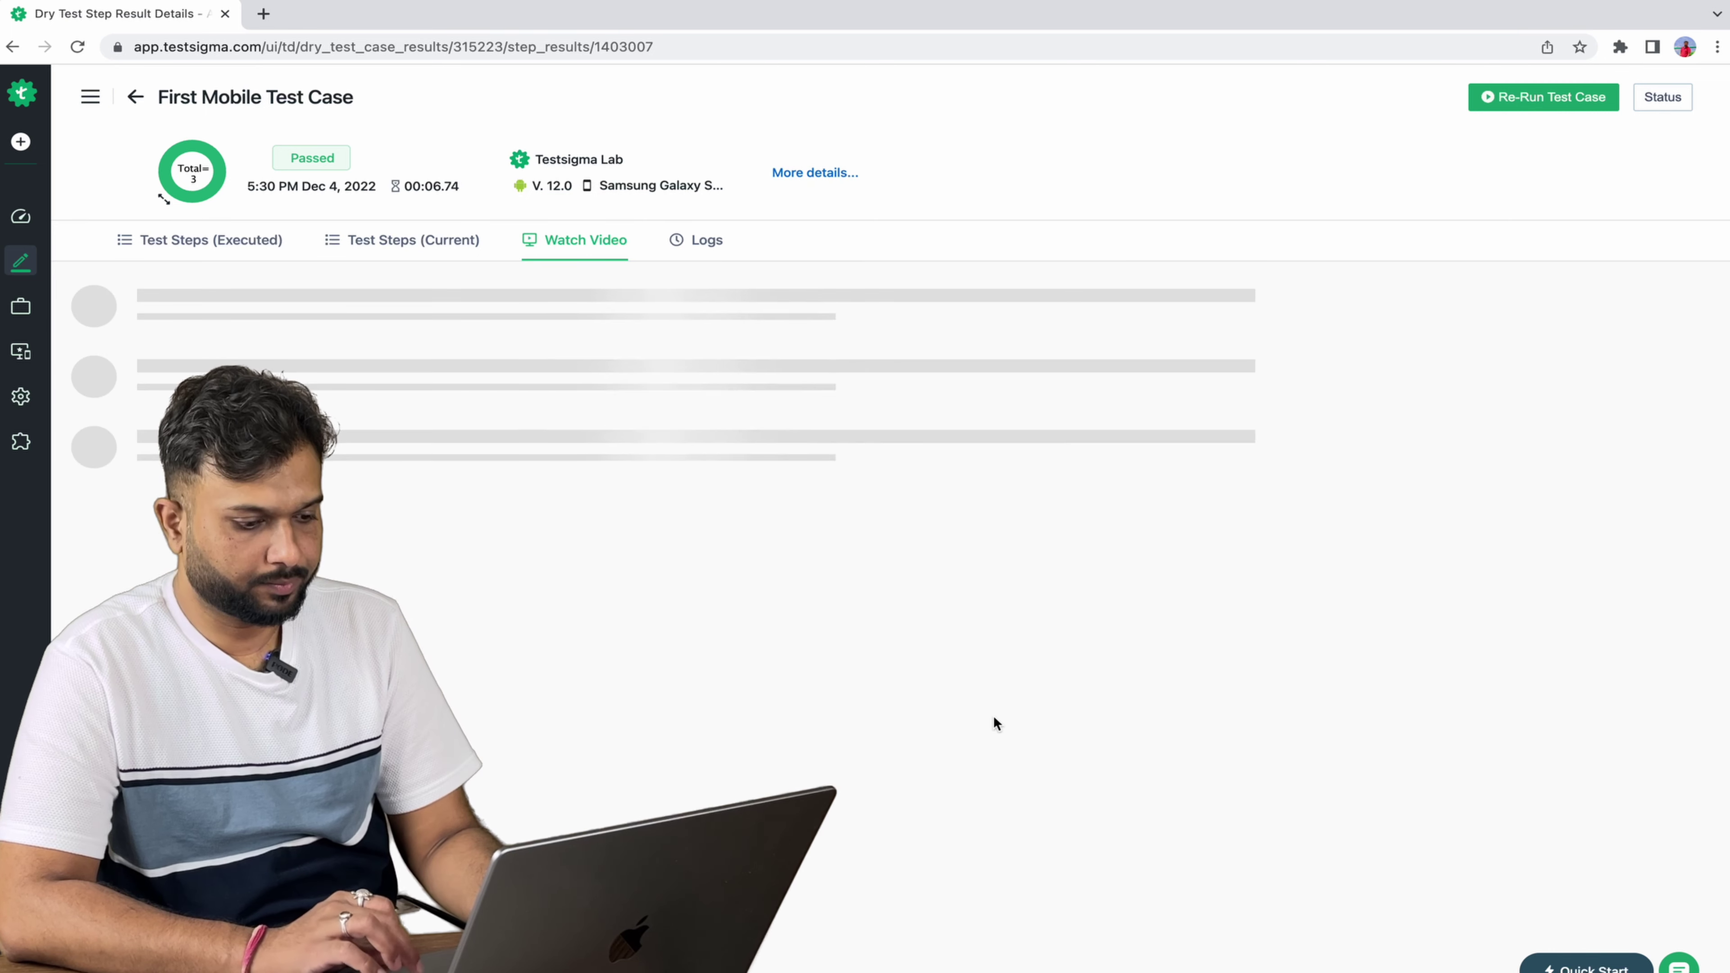